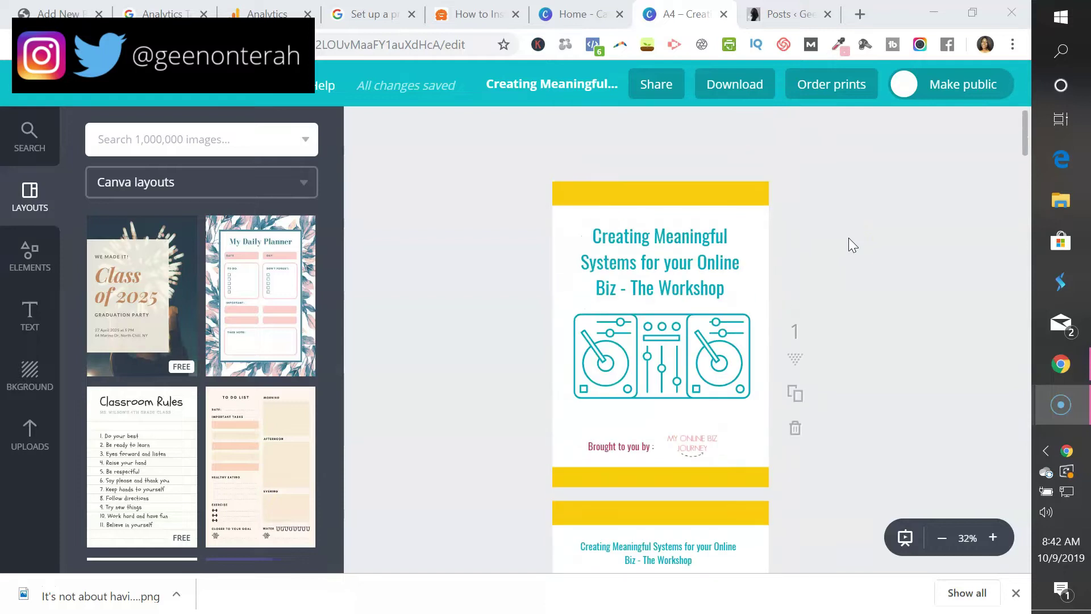
Look through the pages of the existing "Creating Meaningful Systems for your Online Biz" workbook and return to its cover.
scroll(848, 238, "down", 10)
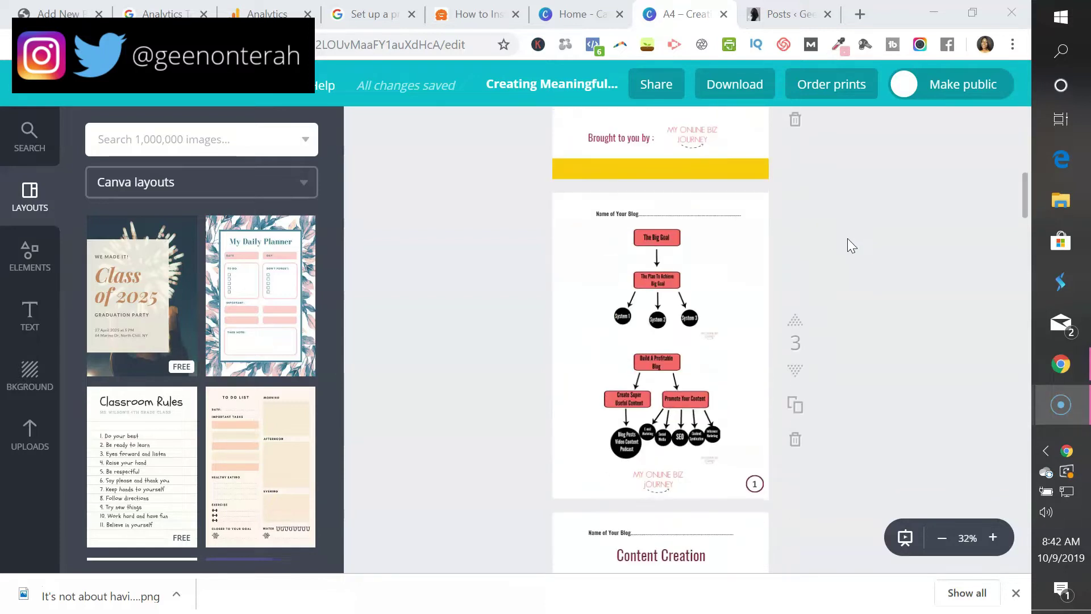
scroll(845, 239, "down", 15)
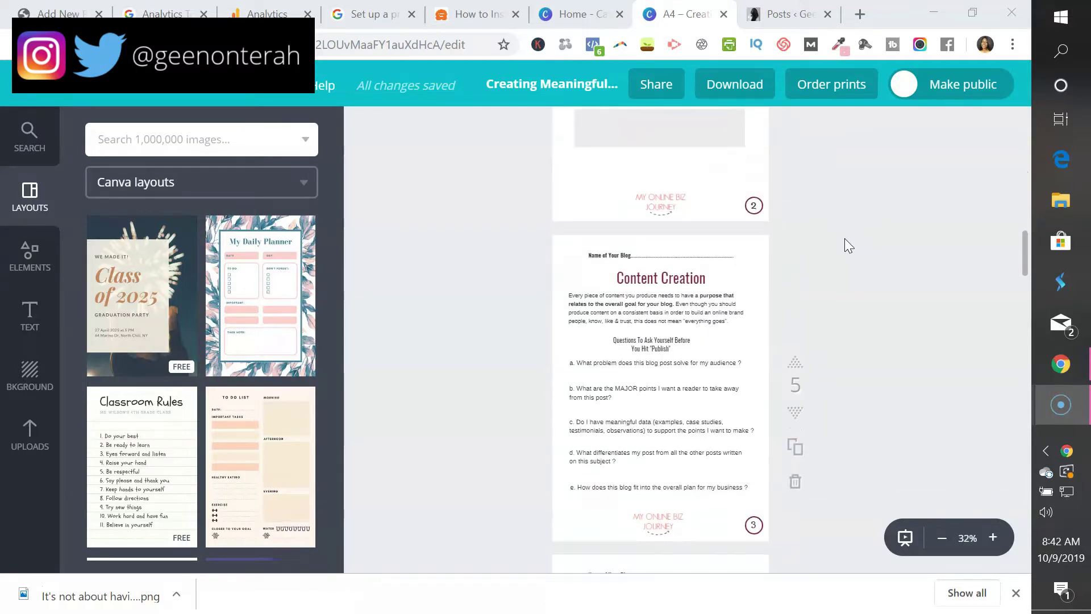
scroll(843, 237, "down", 12)
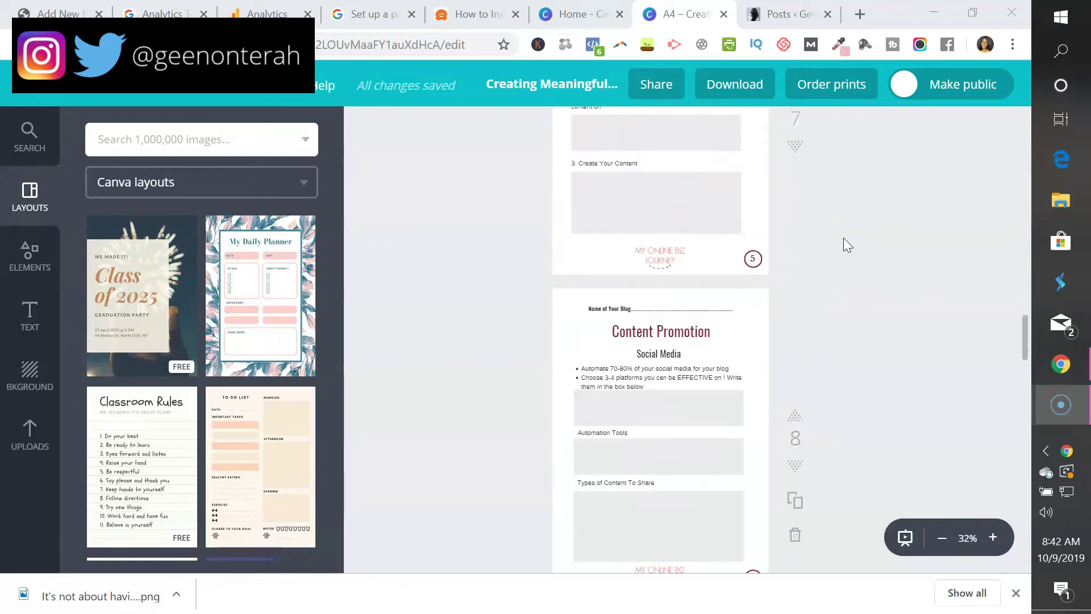
scroll(842, 238, "down", 12)
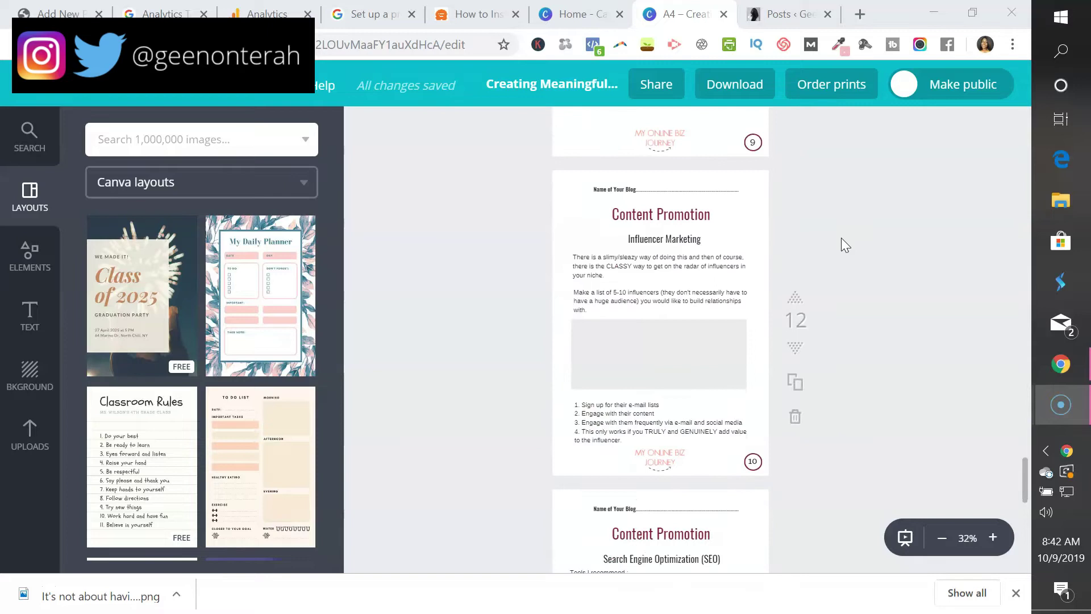
scroll(841, 237, "down", 5)
scroll(841, 237, "up", 12)
scroll(843, 237, "up", 15)
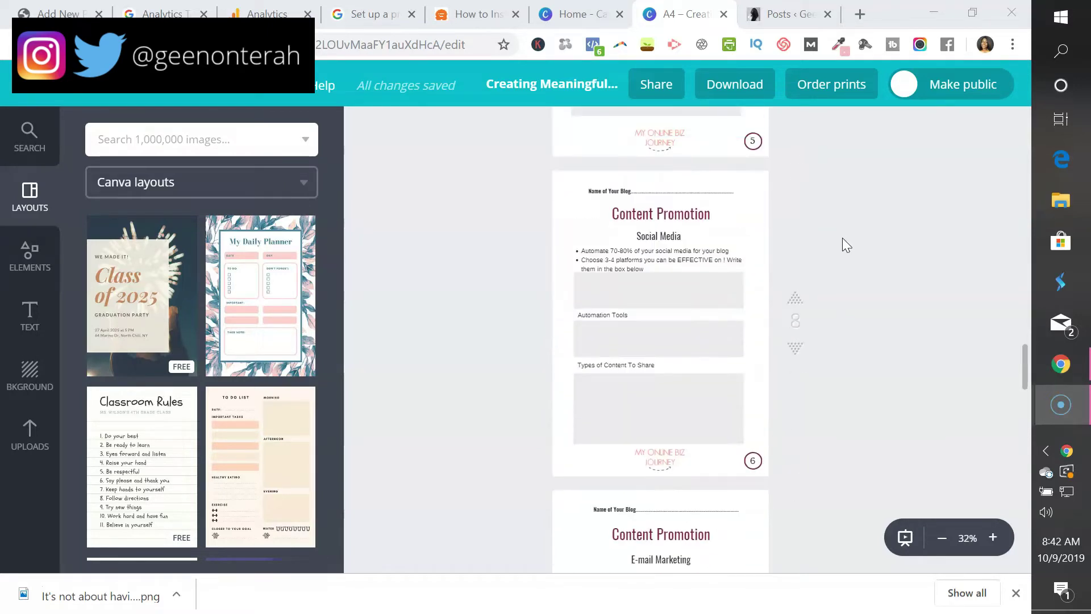
scroll(839, 238, "up", 12)
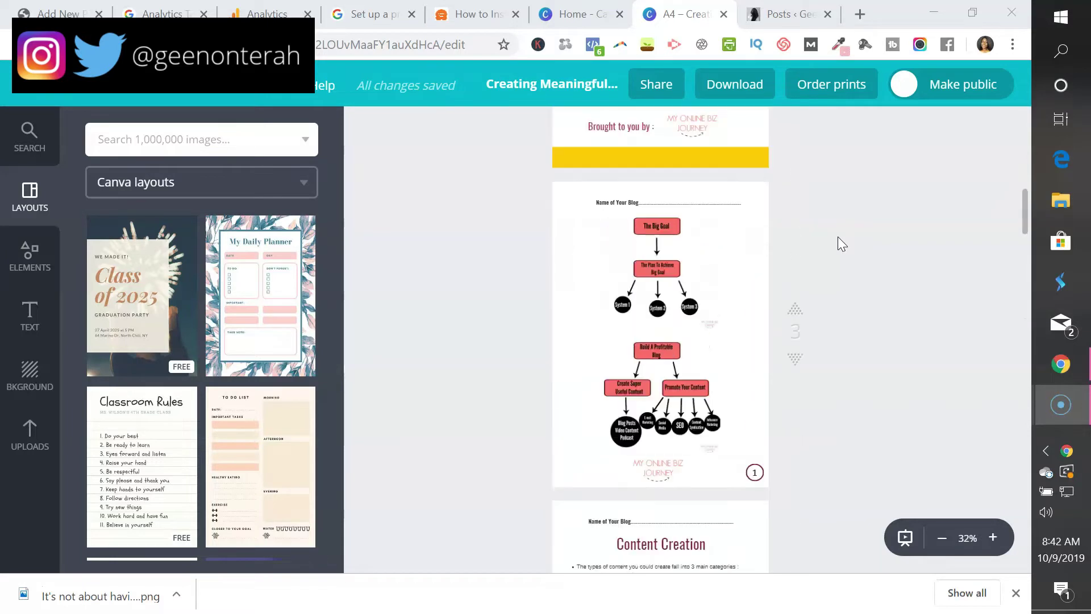
left_click(882, 216)
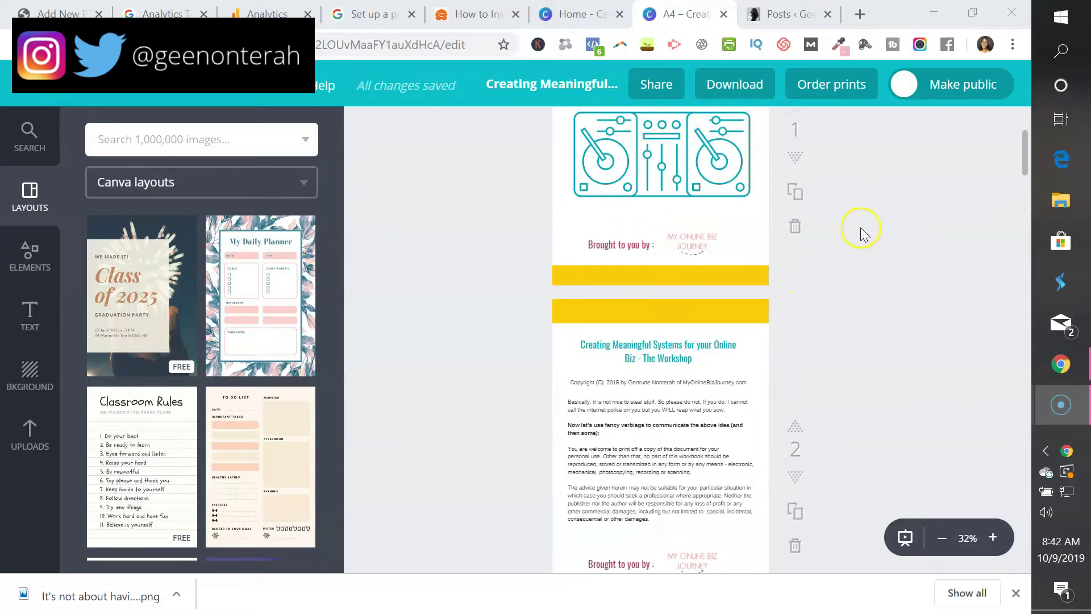
scroll(854, 221, "up", 3)
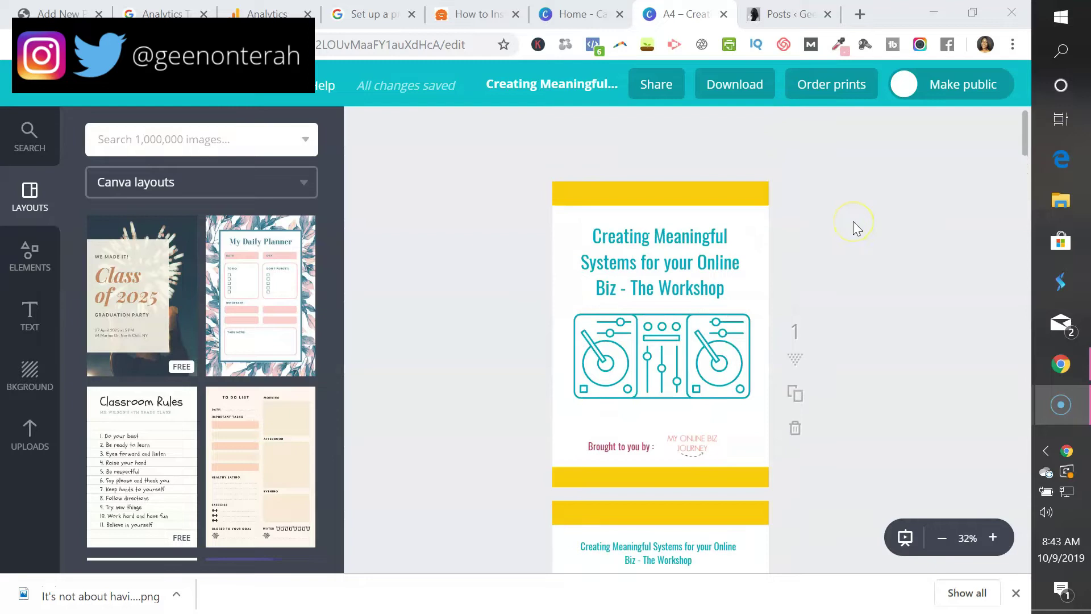
scroll(606, 312, "down", 3)
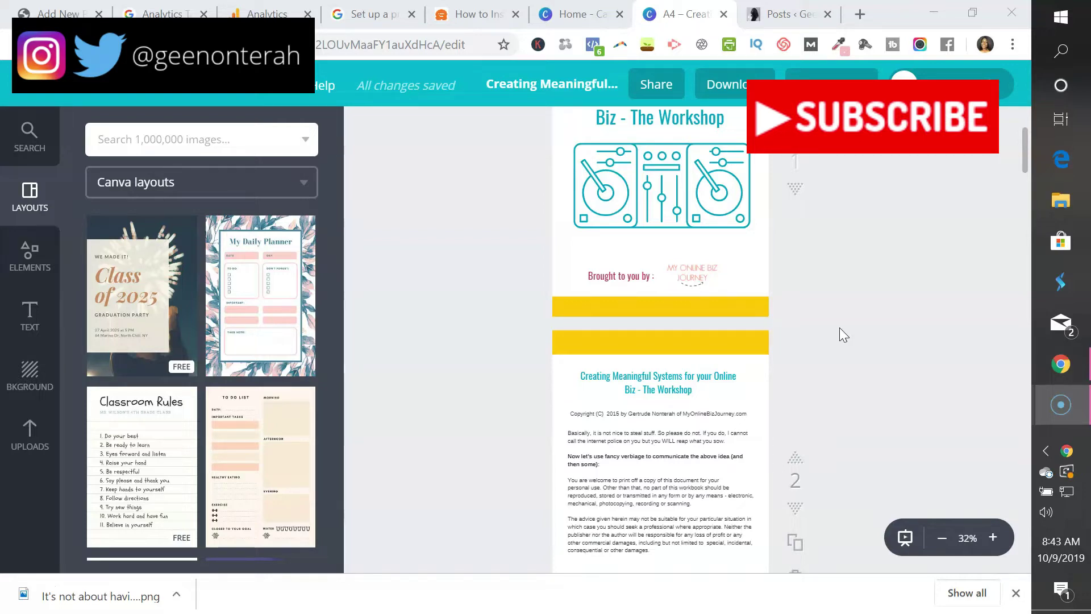
left_click(836, 324)
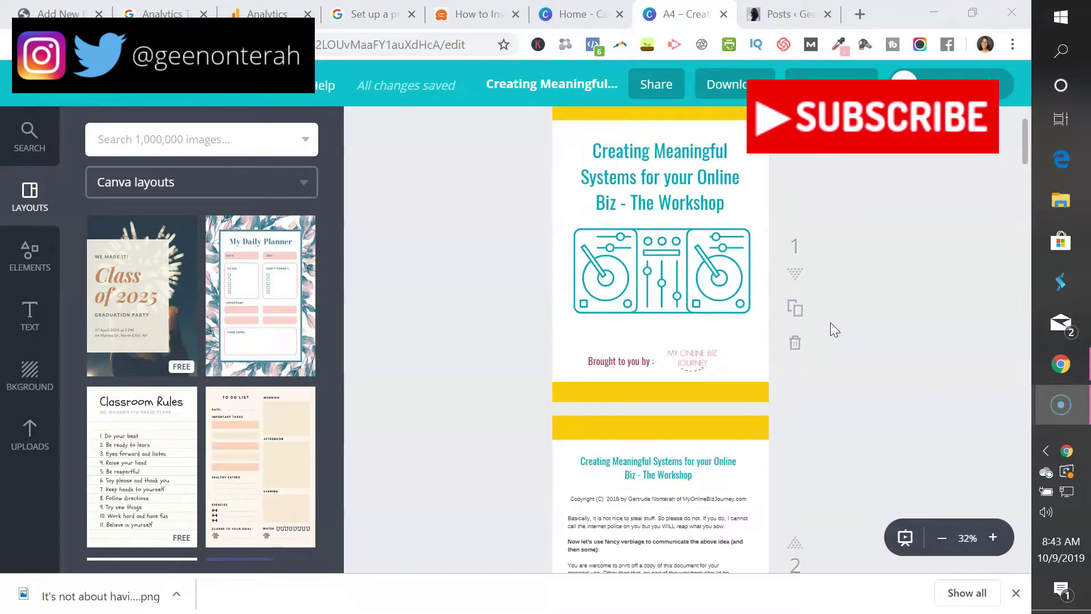
left_click(793, 297)
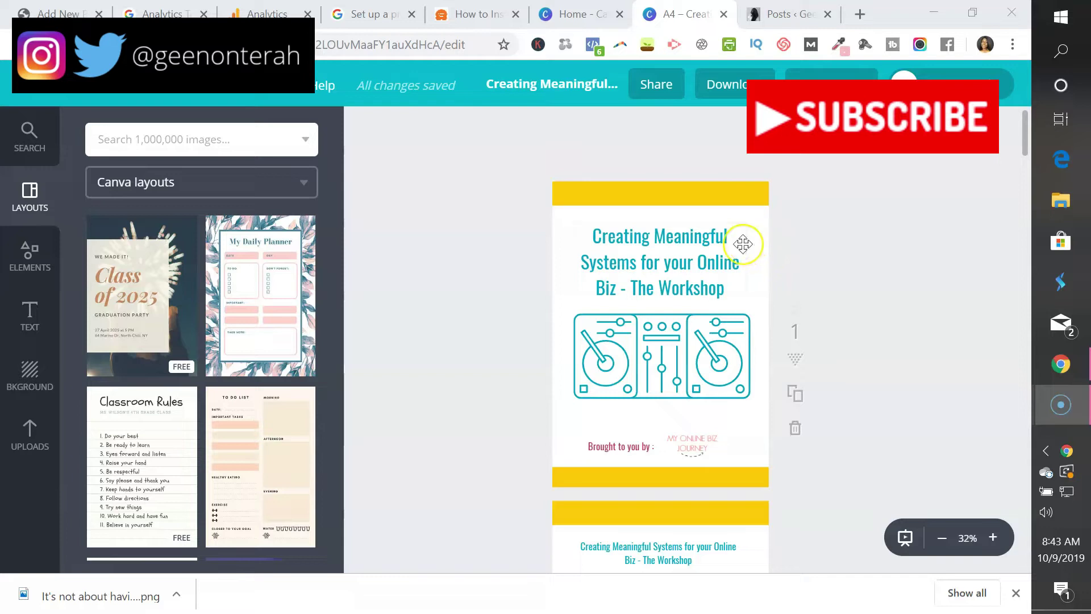
left_click(840, 265)
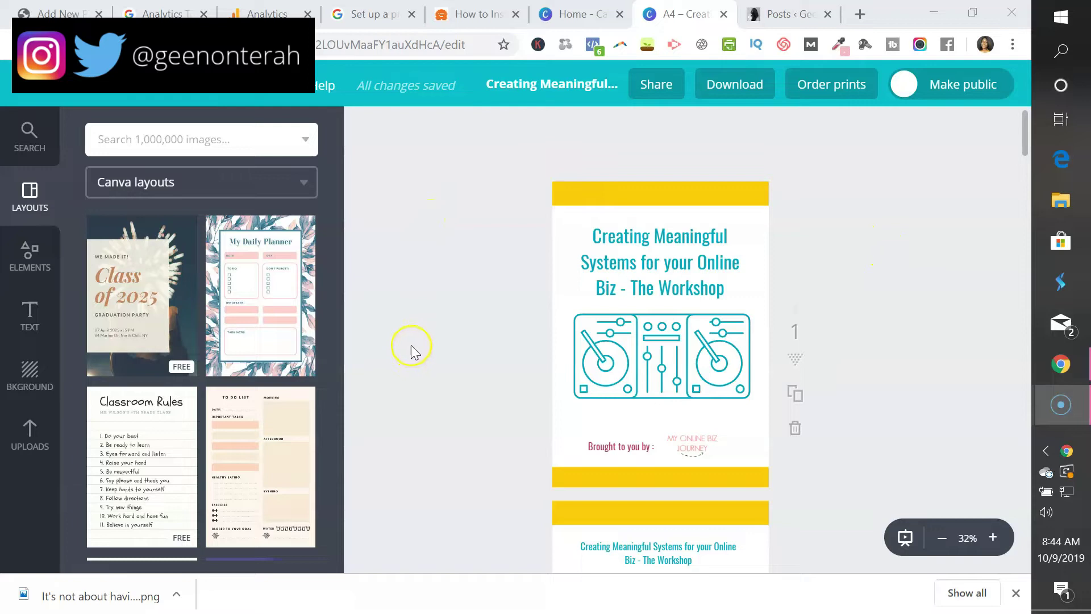
Go to the Canva home page and examine the design types offered for a new design, including US Letter Document.
left_click(579, 17)
scroll(706, 309, "up", 5)
scroll(706, 309, "down", 10)
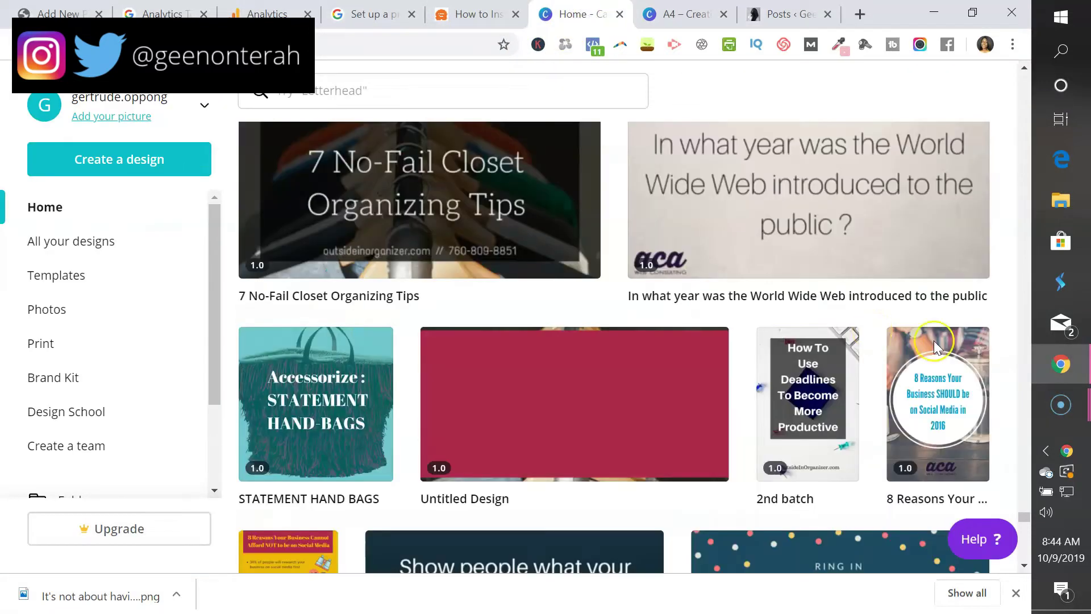
scroll(1007, 347, "up", 3)
scroll(1006, 345, "up", 15)
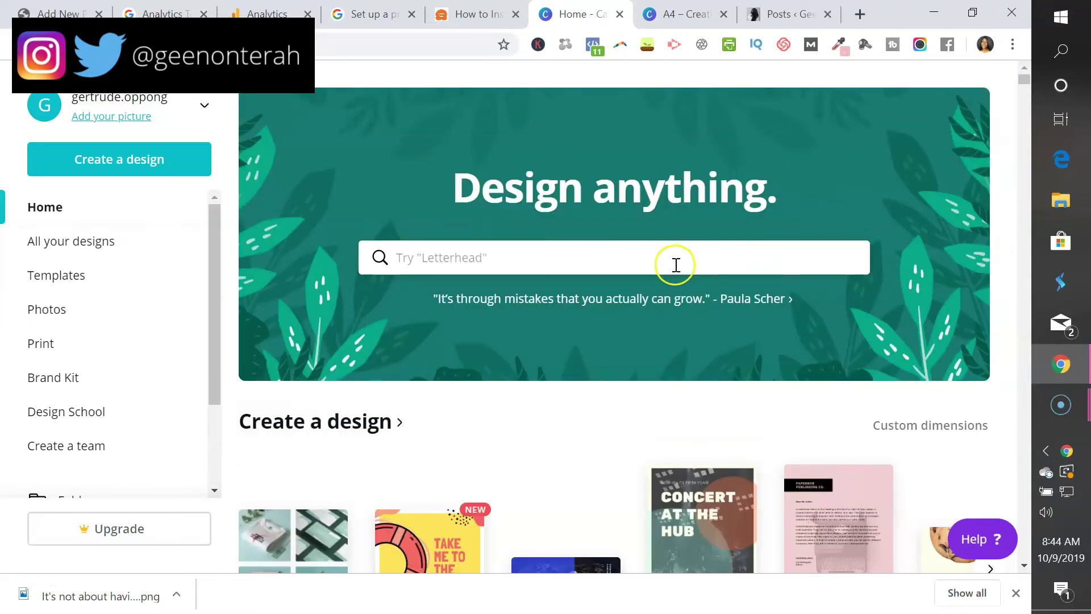
scroll(596, 224, "down", 1)
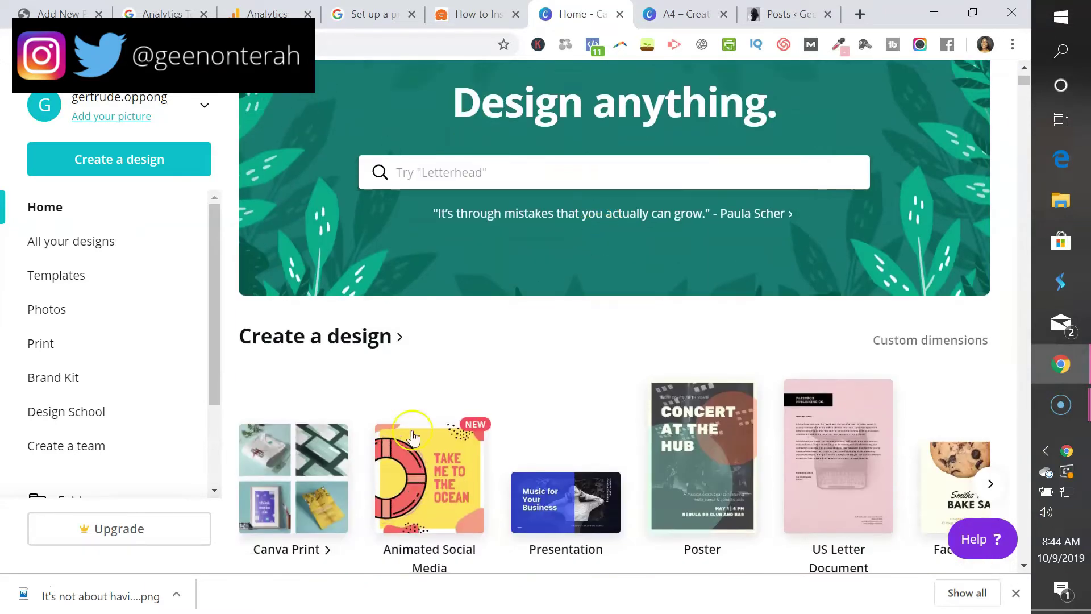
scroll(292, 439, "down", 2)
scroll(292, 438, "down", 1)
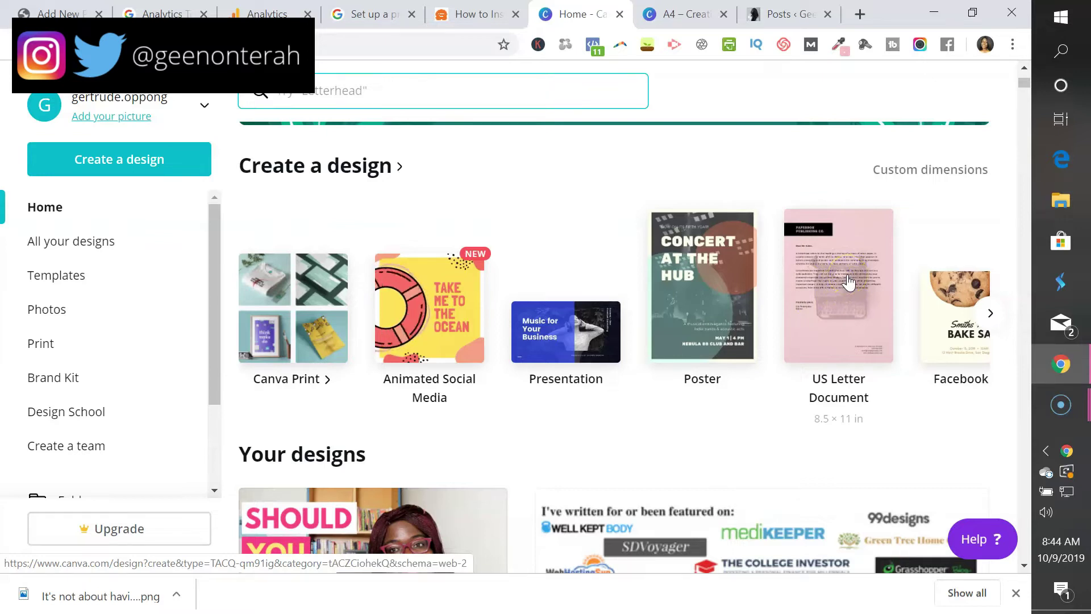
left_click(842, 316)
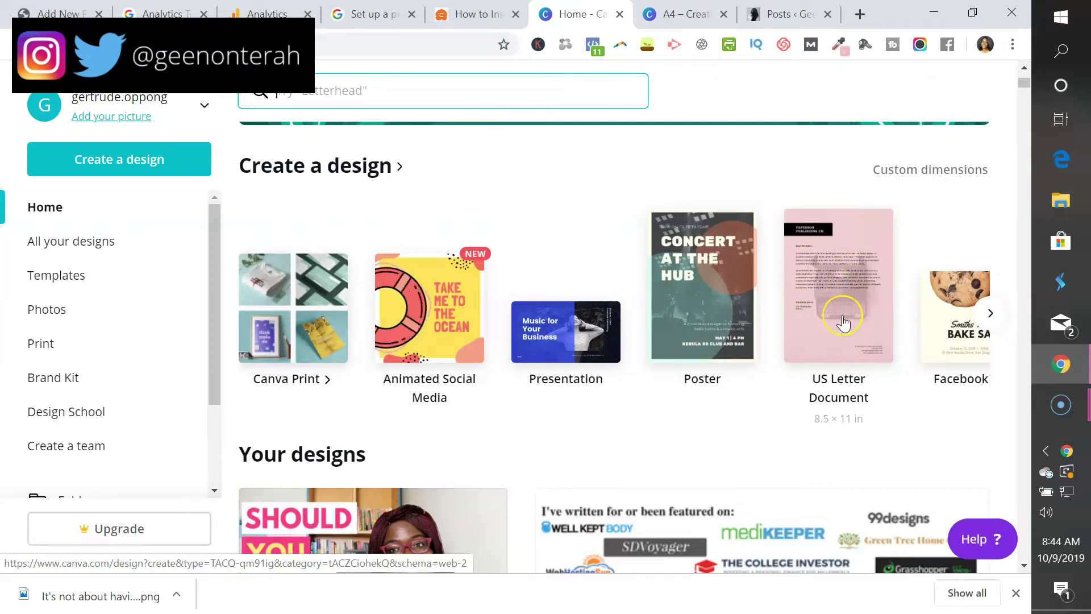
left_click(991, 316)
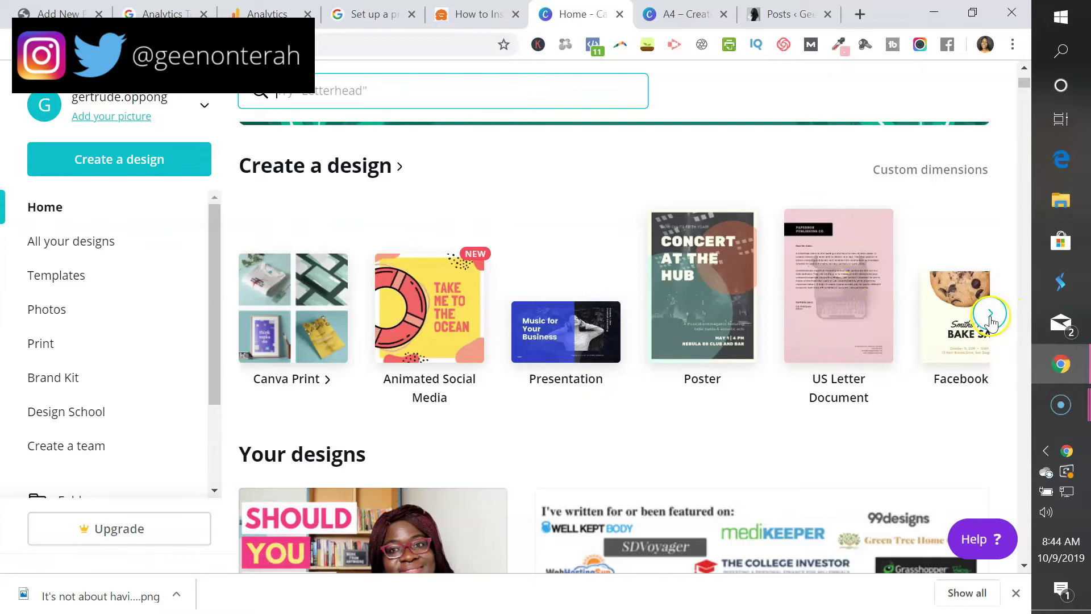
Start a custom-size design with width 6 and height 9, and switch the unit to inches.
left_click(942, 172)
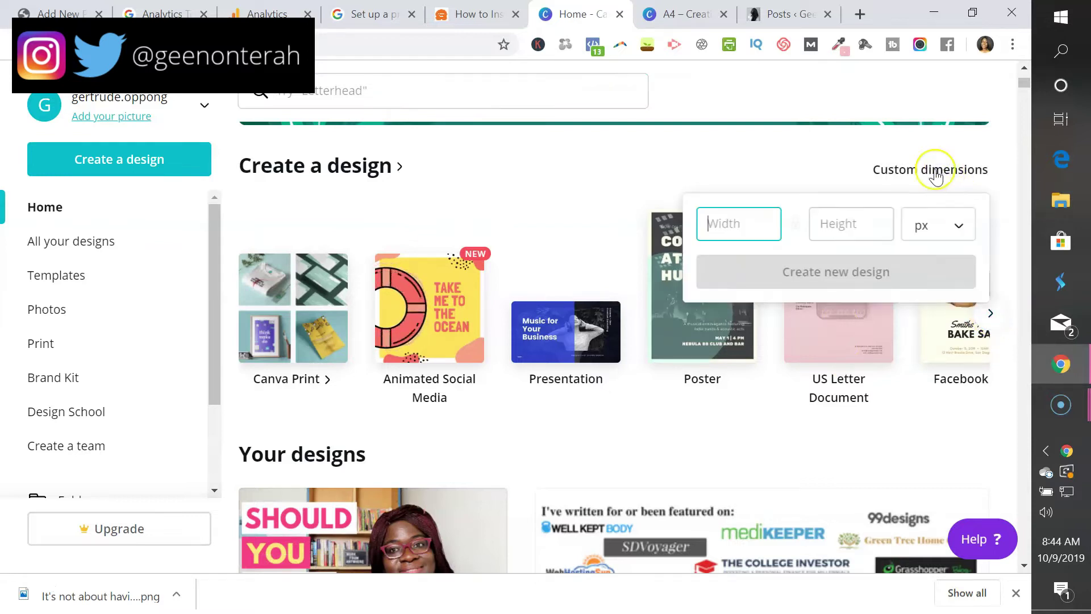
left_click(751, 226)
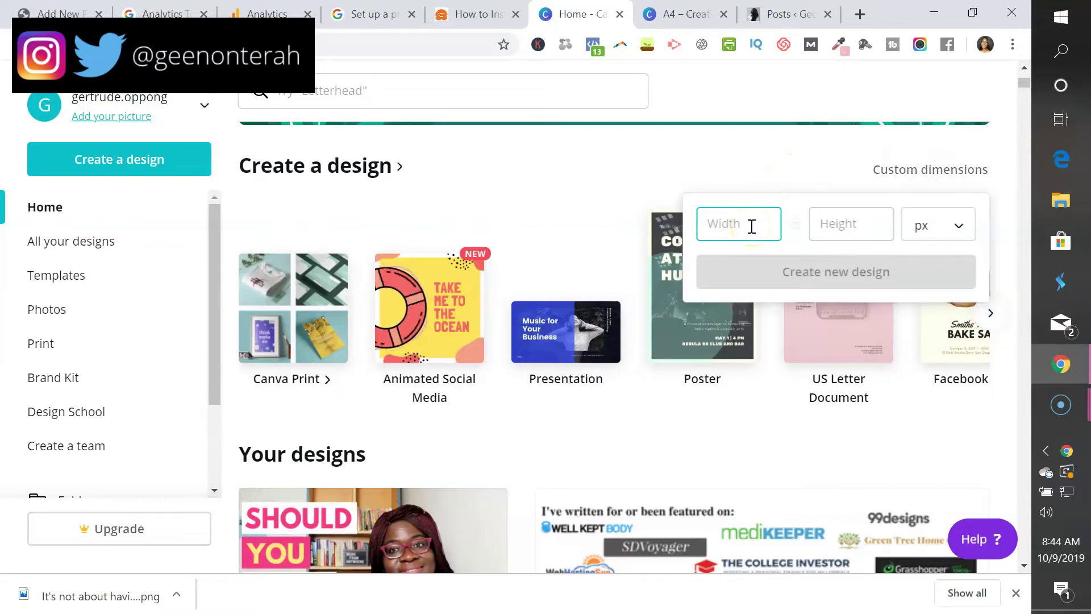
type("6")
left_click(834, 225)
type("9")
left_click(726, 227)
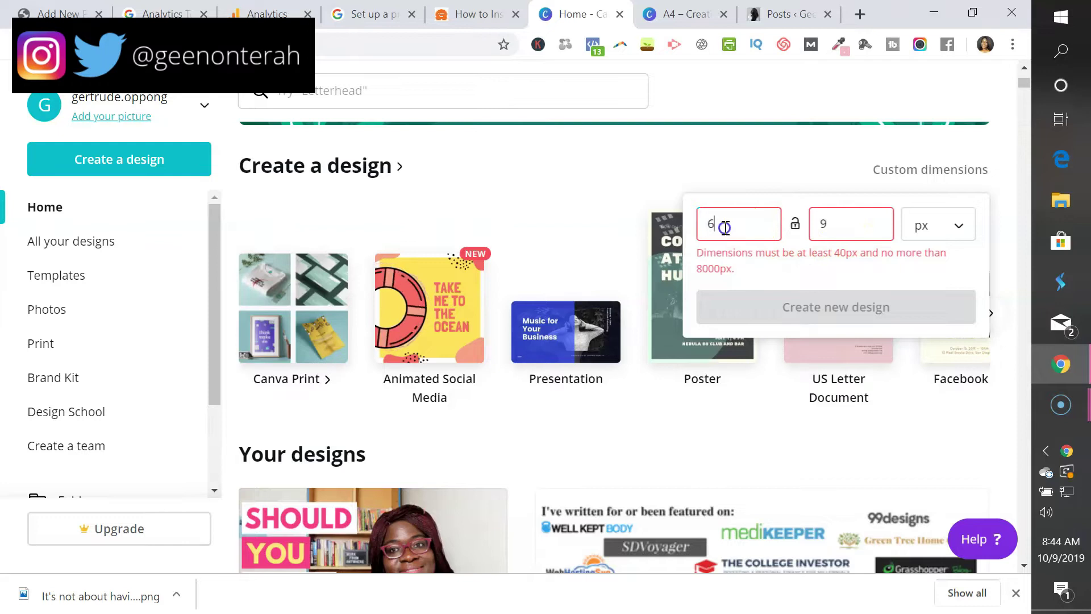
left_click(964, 229)
left_click(947, 269)
Set the custom dimensions to 6 in wide by 9 in high and create the new design.
left_click(723, 224)
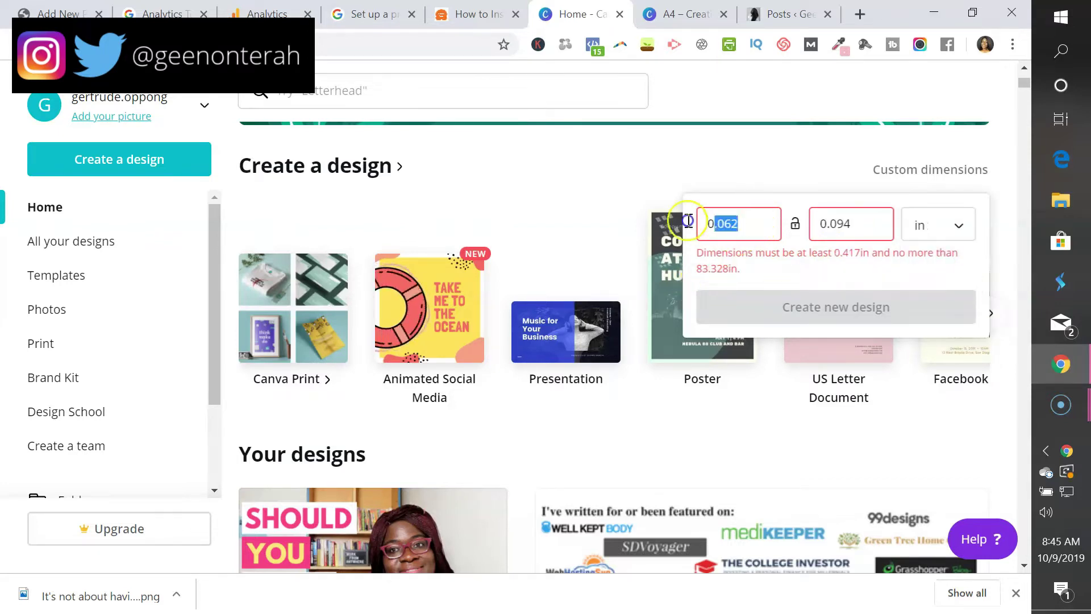
left_click_drag(738, 223, 698, 213)
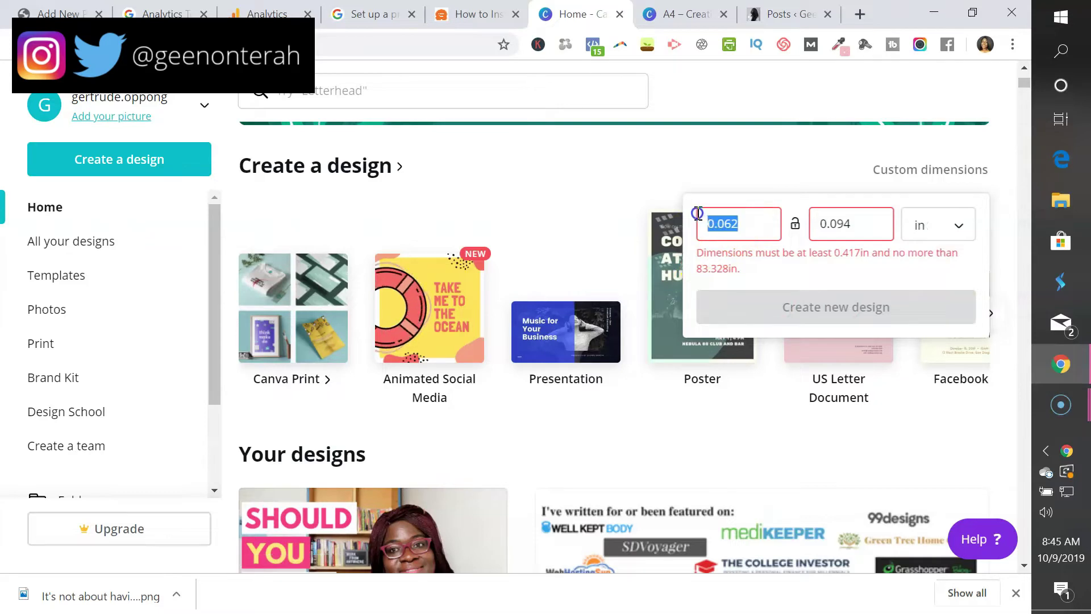
type("6")
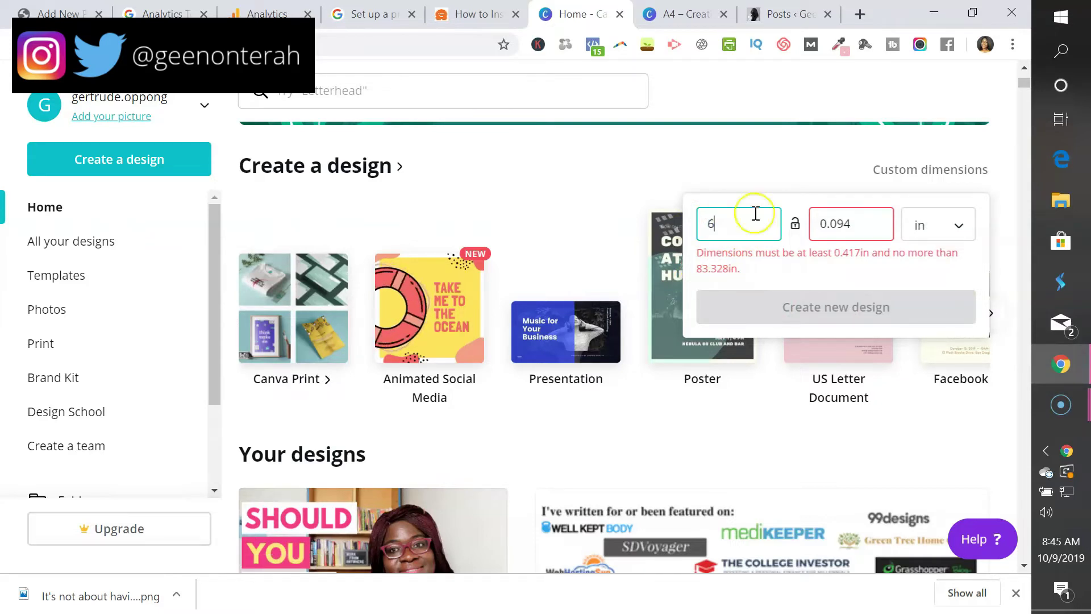
left_click_drag(852, 224, 795, 223)
type("9")
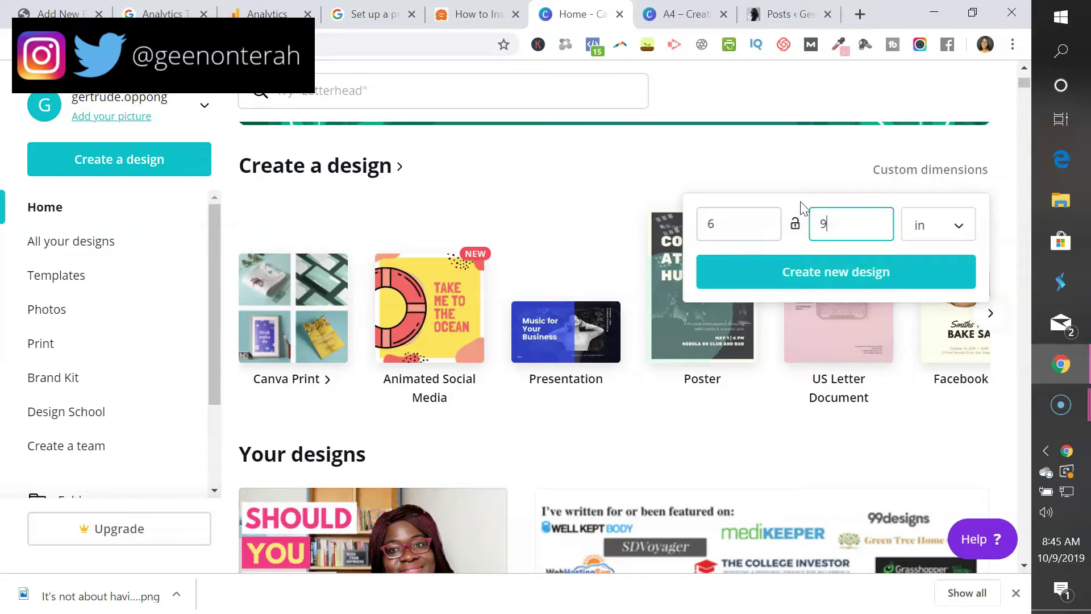
left_click(874, 278)
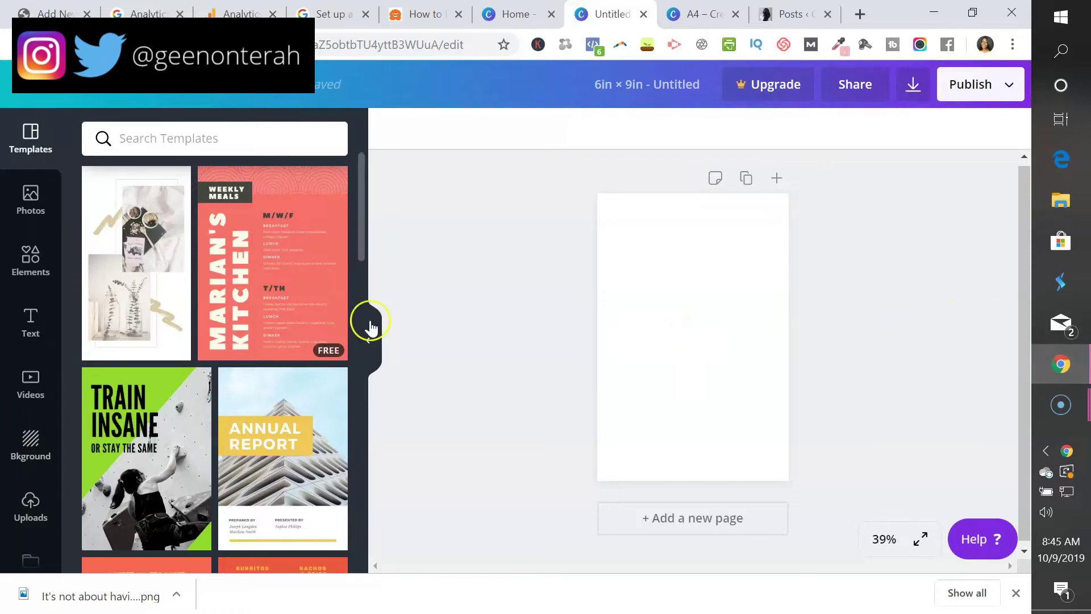
Browse the templates for the new design, check the existing workbook's cover for reference, and return to the blank page.
scroll(199, 250, "down", 5)
scroll(216, 245, "down", 3)
scroll(136, 347, "down", 2)
scroll(142, 329, "down", 4)
scroll(277, 322, "down", 5)
scroll(256, 332, "down", 8)
scroll(227, 327, "down", 10)
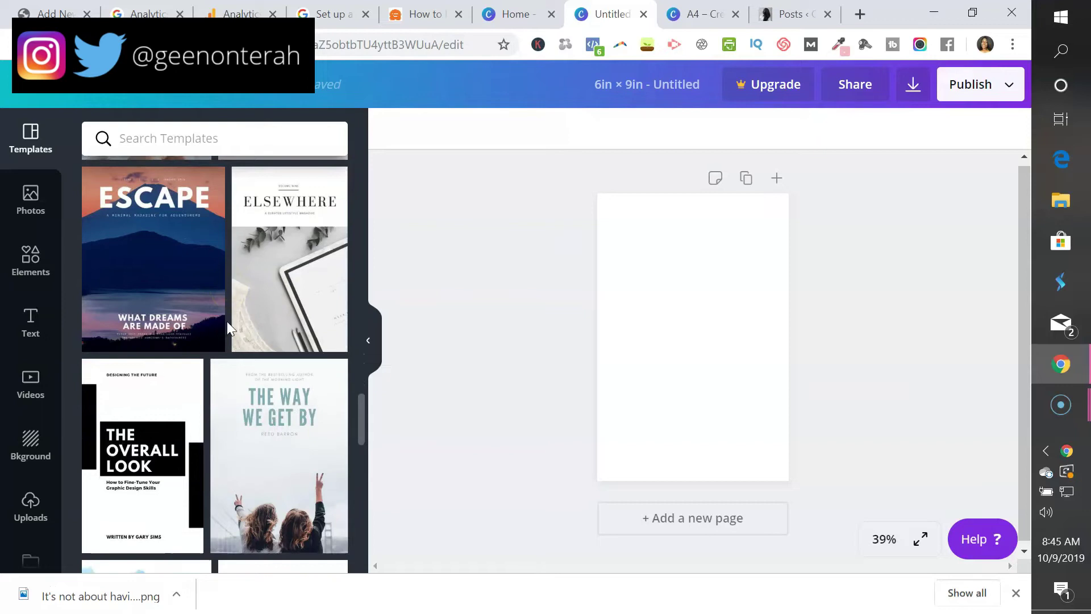
scroll(227, 322, "down", 3)
scroll(226, 326, "up", 15)
scroll(232, 327, "up", 10)
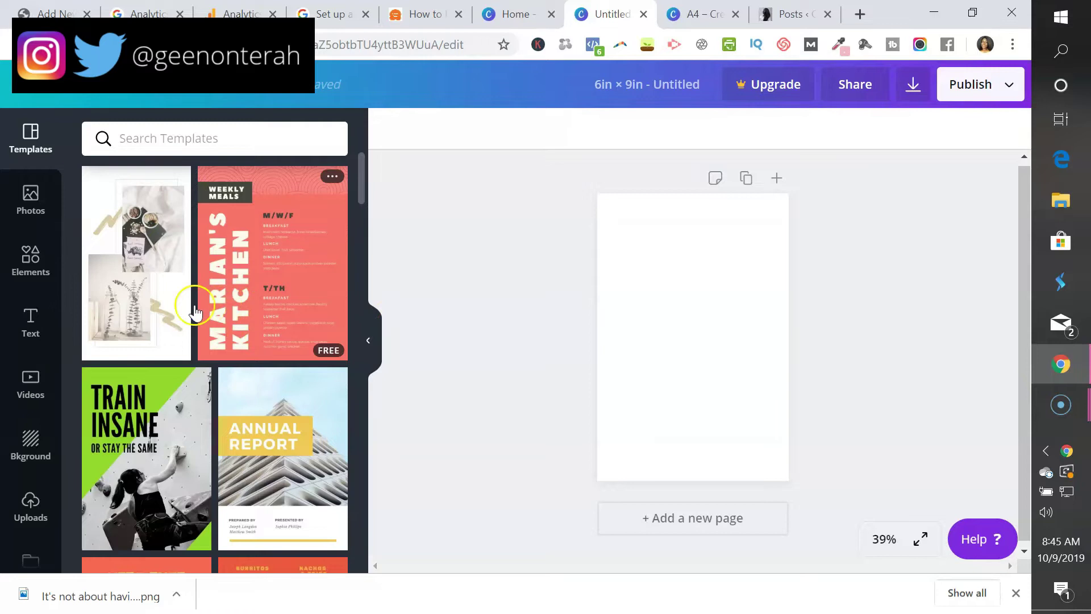
left_click(705, 17)
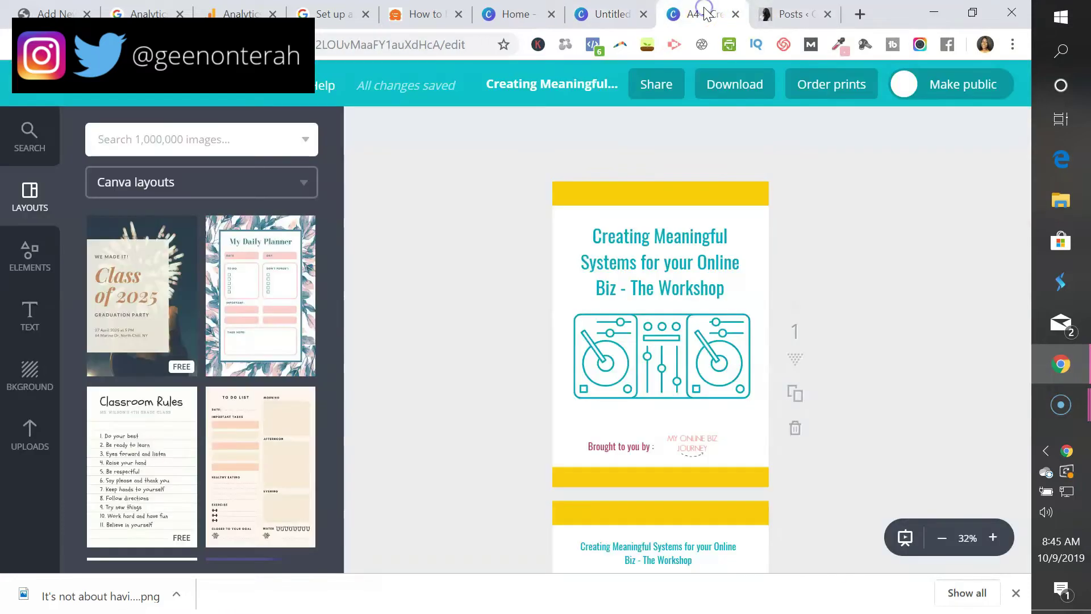
left_click(608, 14)
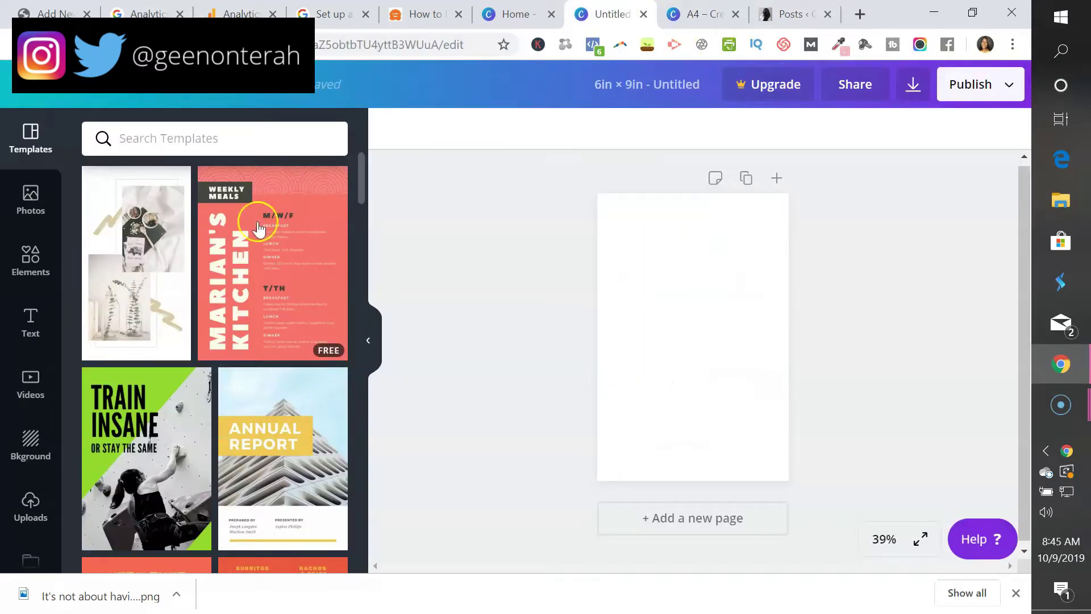
Add the recently used square shape and resize it into a full-width grey bar along the page's top edge.
left_click(33, 267)
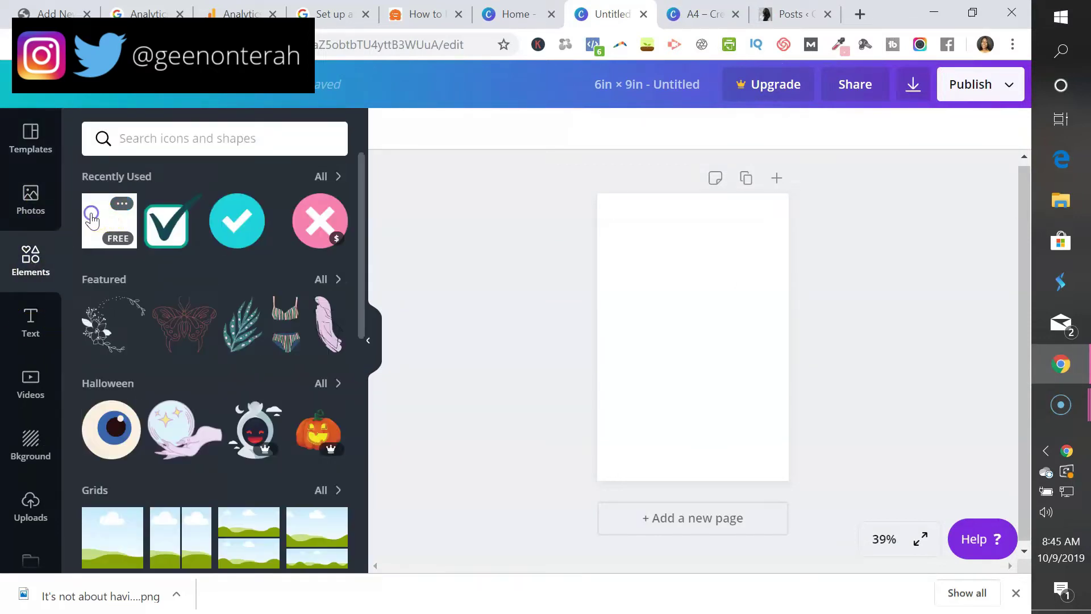
left_click(108, 221)
left_click_drag(685, 370, 668, 319)
left_click_drag(672, 328, 683, 216)
left_click_drag(688, 256, 687, 236)
left_click(717, 200)
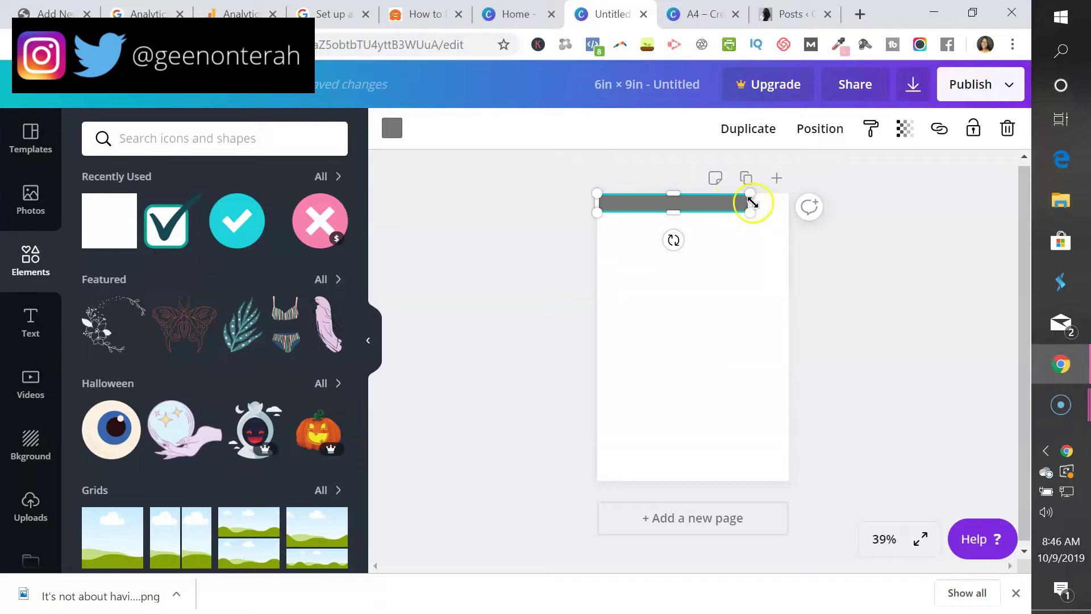
left_click_drag(749, 201, 796, 204)
Duplicate the grey bar and place the copy along the page's bottom edge.
left_click(748, 134)
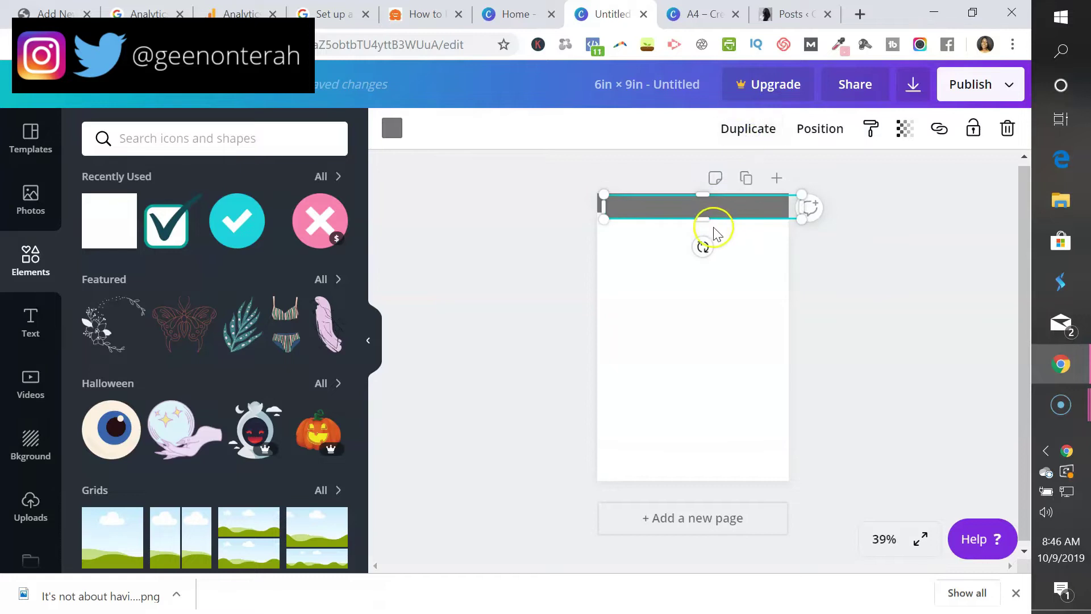
left_click_drag(714, 207, 703, 472)
left_click(853, 285)
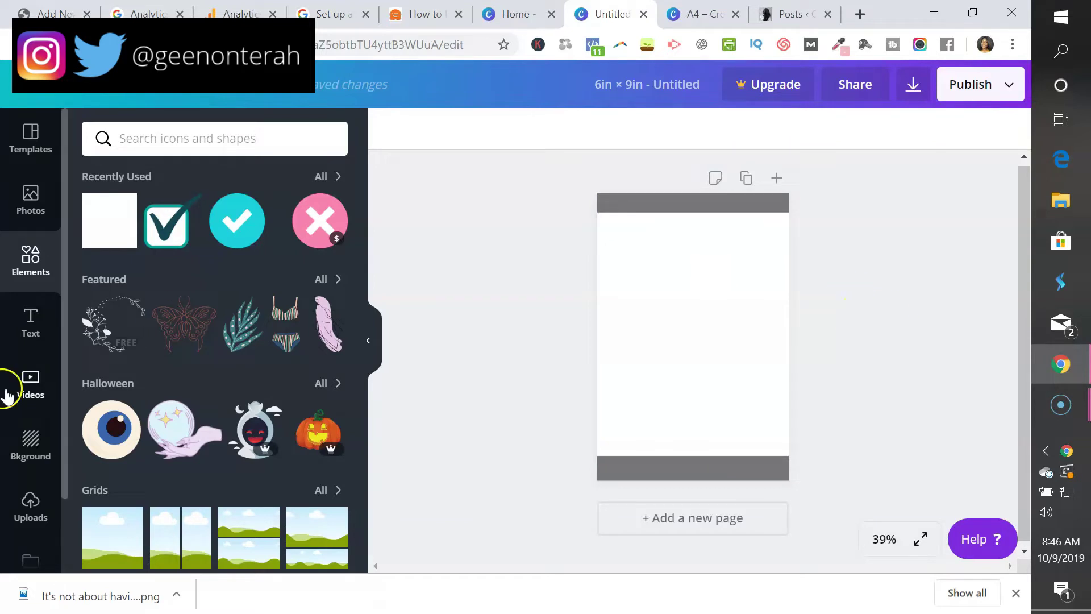
Add a heading text box to the cover page and look through the ready-made text designs.
left_click(29, 333)
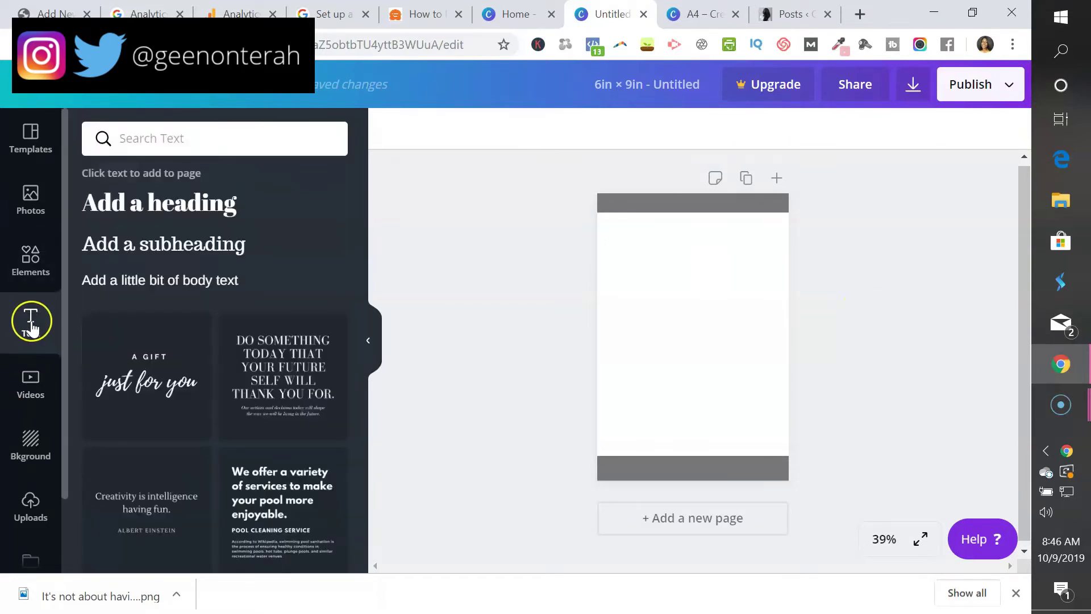
left_click(138, 220)
scroll(321, 364, "down", 5)
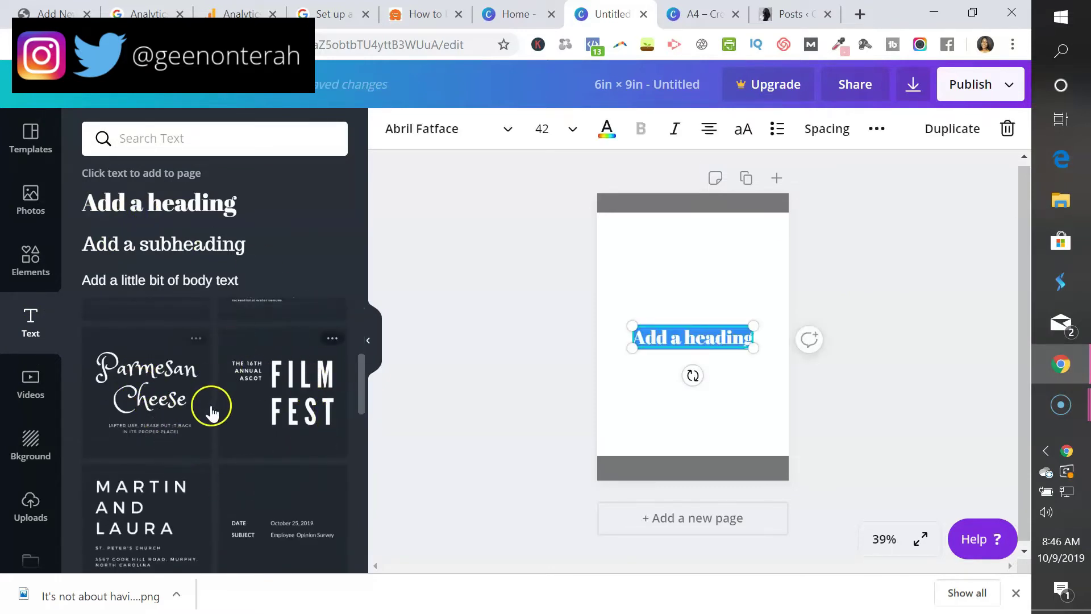
scroll(212, 411, "down", 4)
scroll(213, 407, "down", 6)
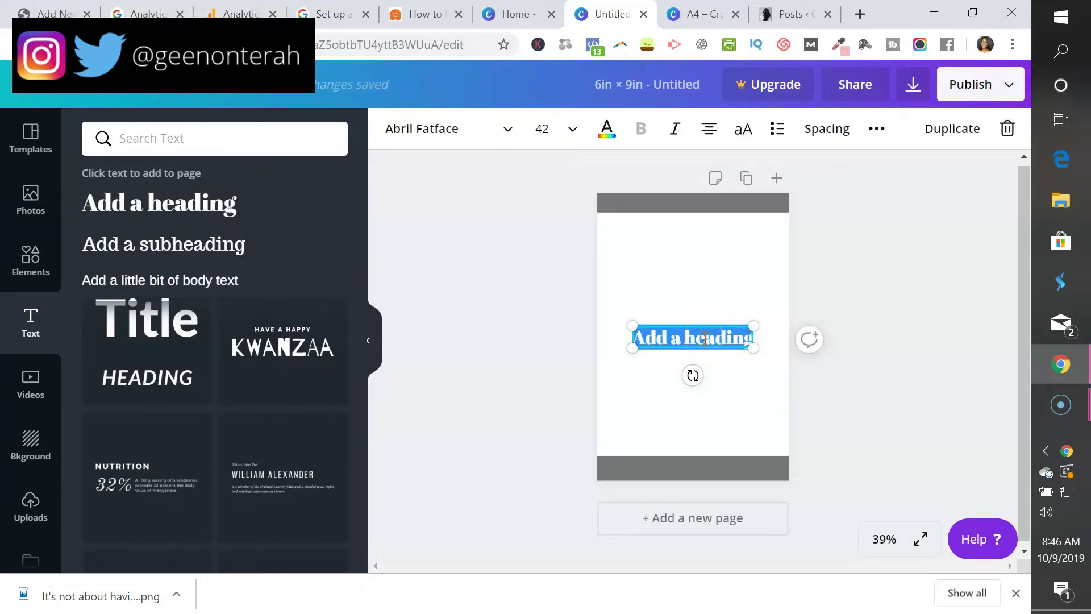
Enter the heading as "HOW TO WRITE", "AN E-BOOK" and "IN CANVA" on three lines and move it up to the middle of the cover.
type("HOW T")
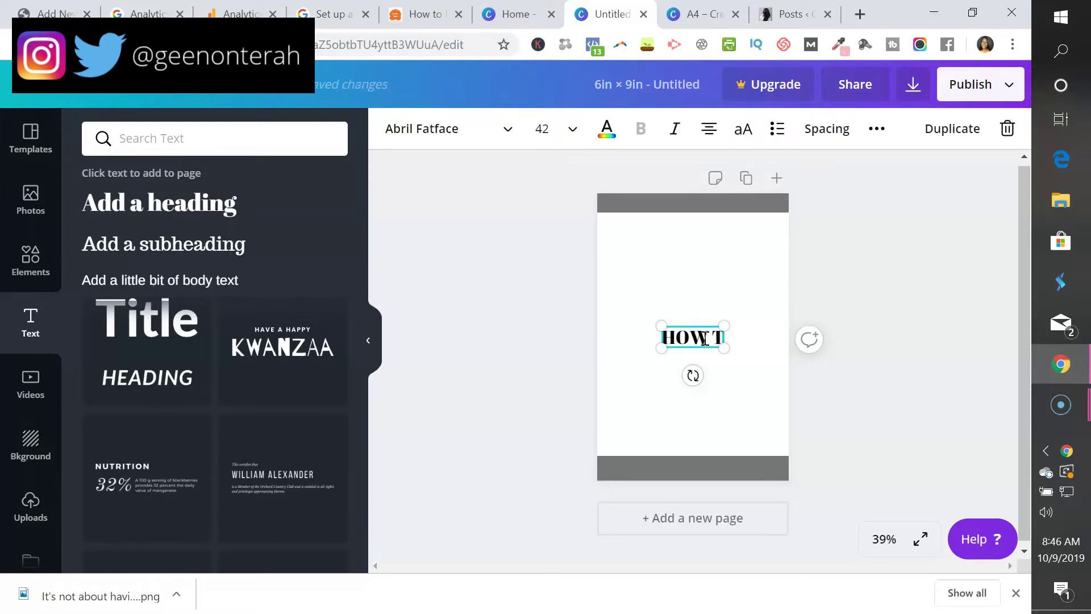
type("O WRITE")
key("Return")
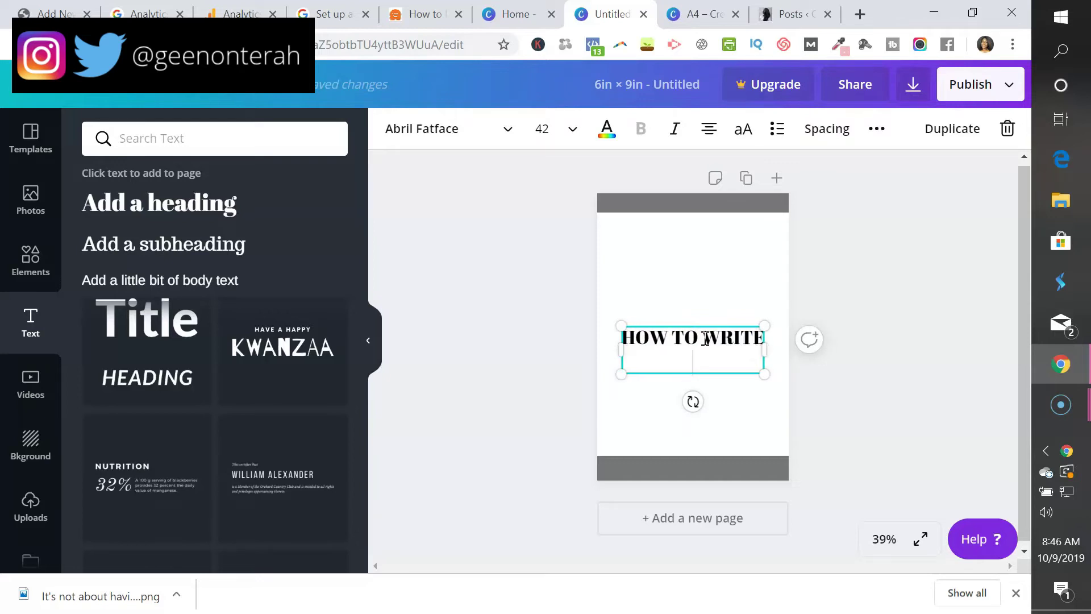
type("AN EBOOK")
key("Return")
type("IN CANVA")
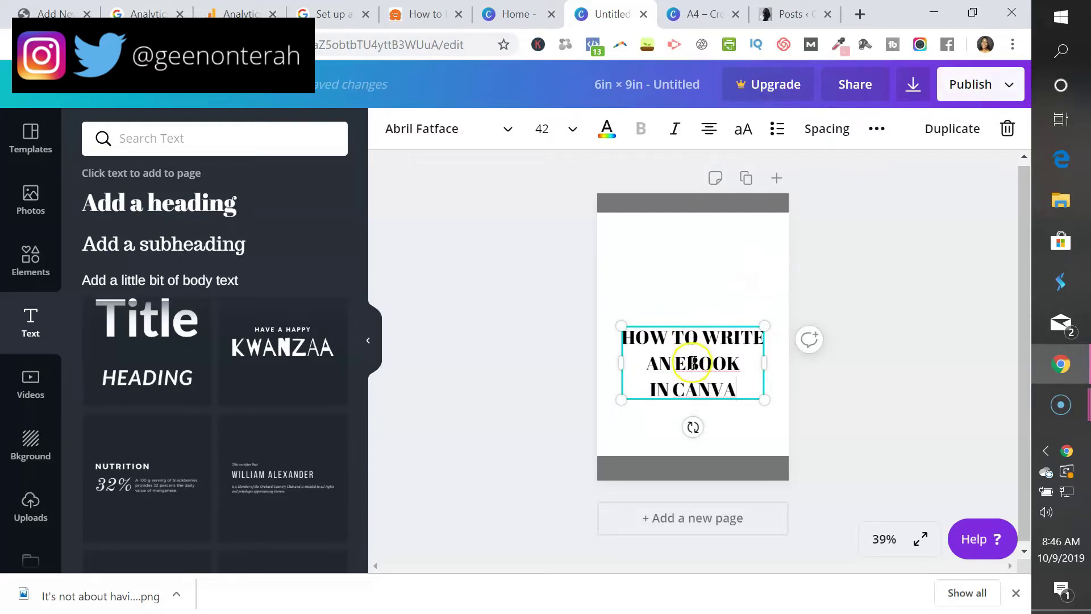
type("-")
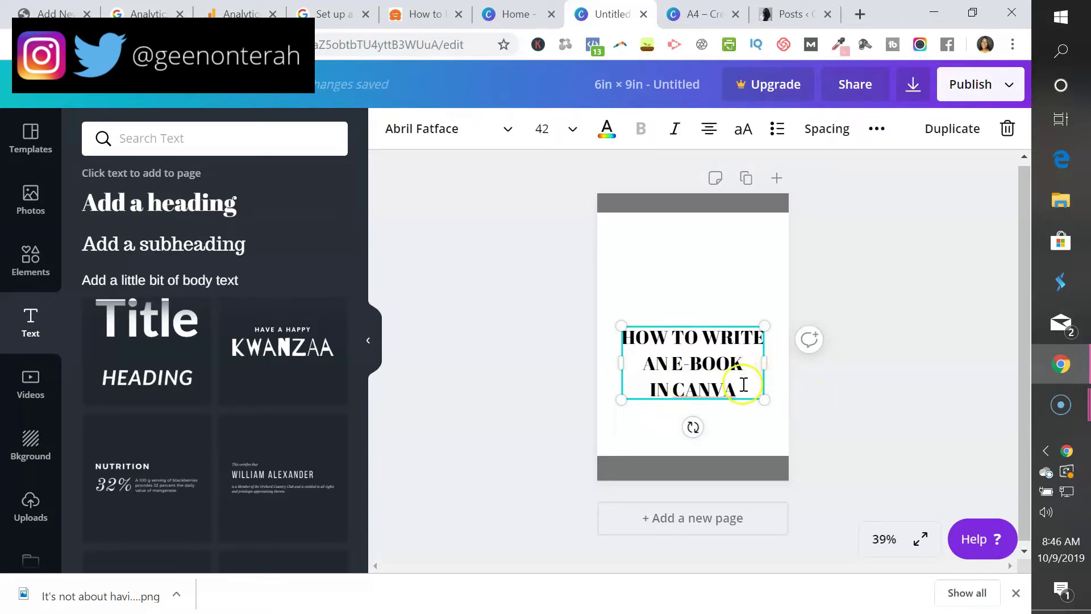
left_click_drag(724, 325, 724, 267)
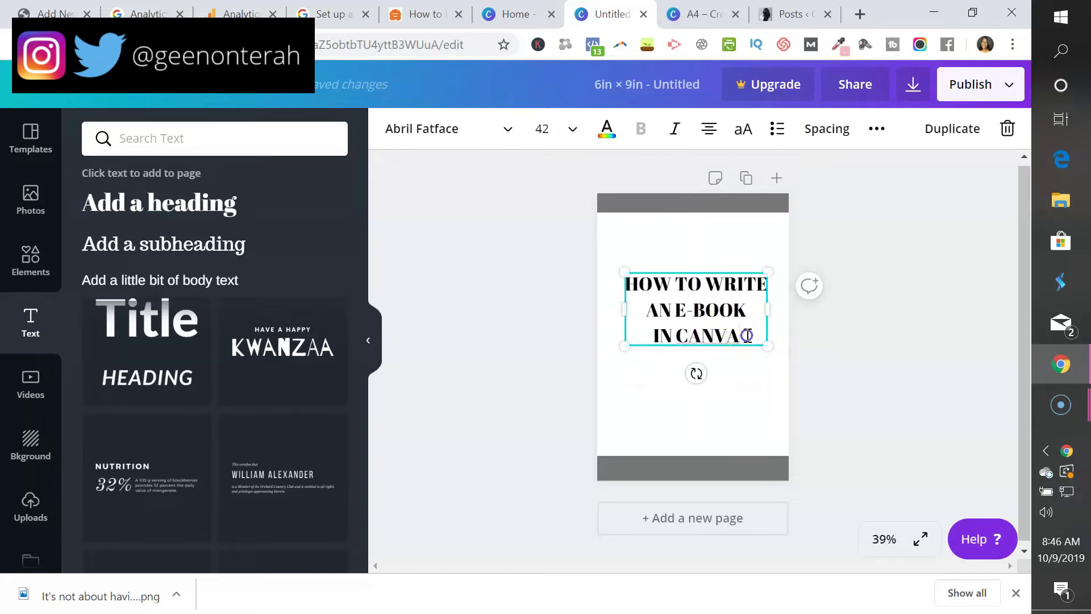
Change the font of the whole cover title to Clear Sans Bold.
left_click_drag(747, 335, 635, 283)
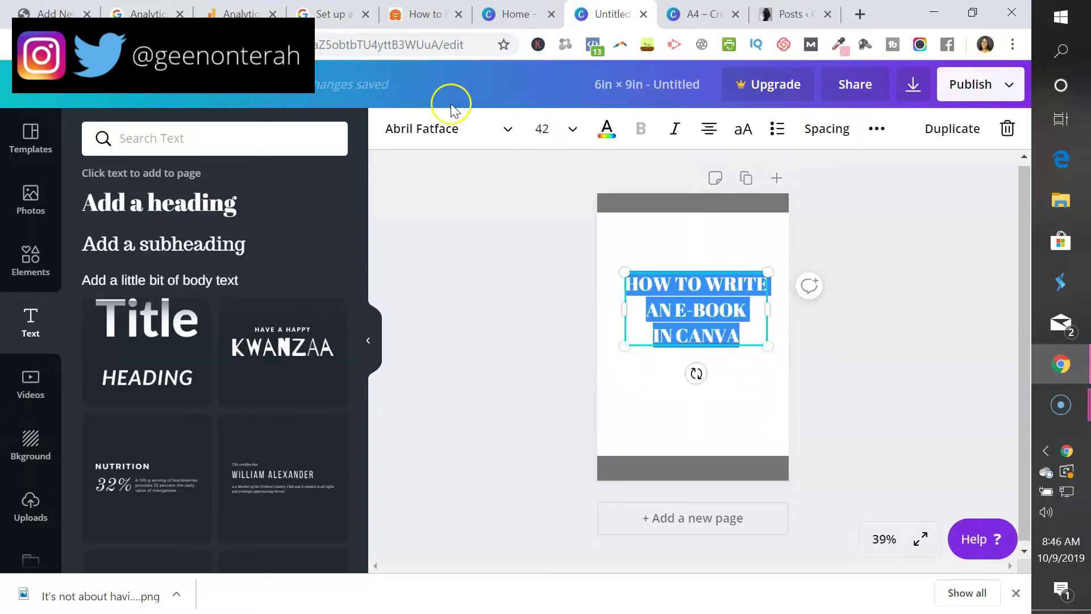
left_click(448, 129)
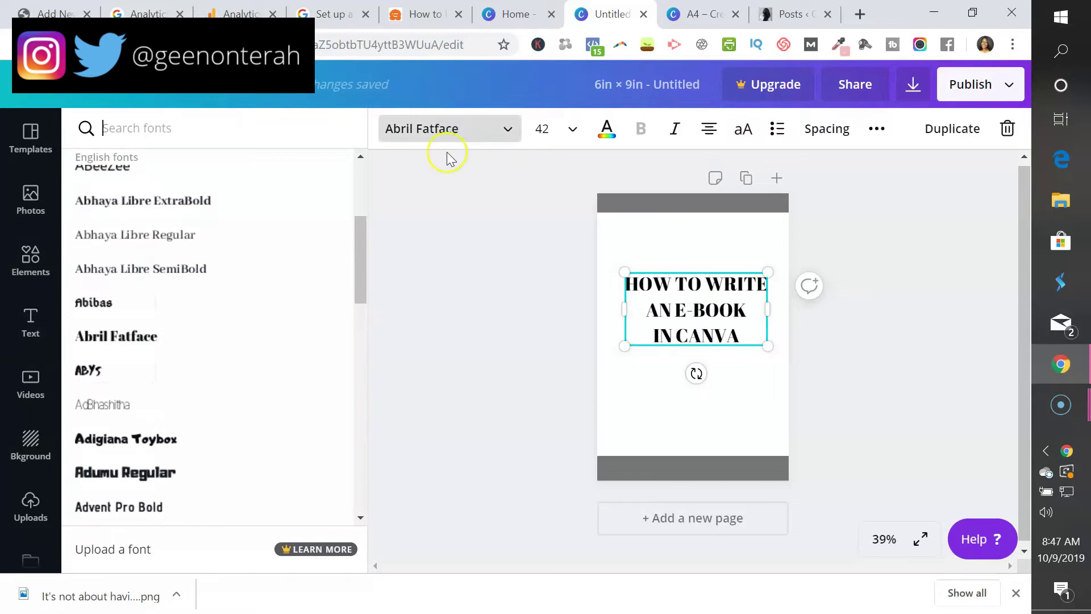
scroll(171, 313, "down", 8)
scroll(180, 289, "up", 12)
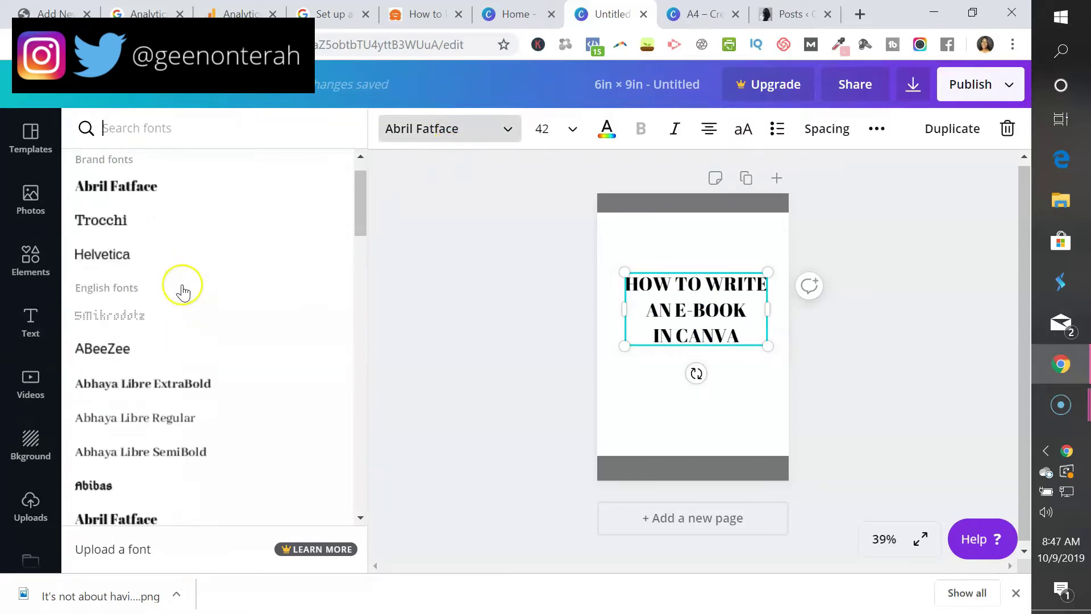
scroll(183, 291, "up", 1)
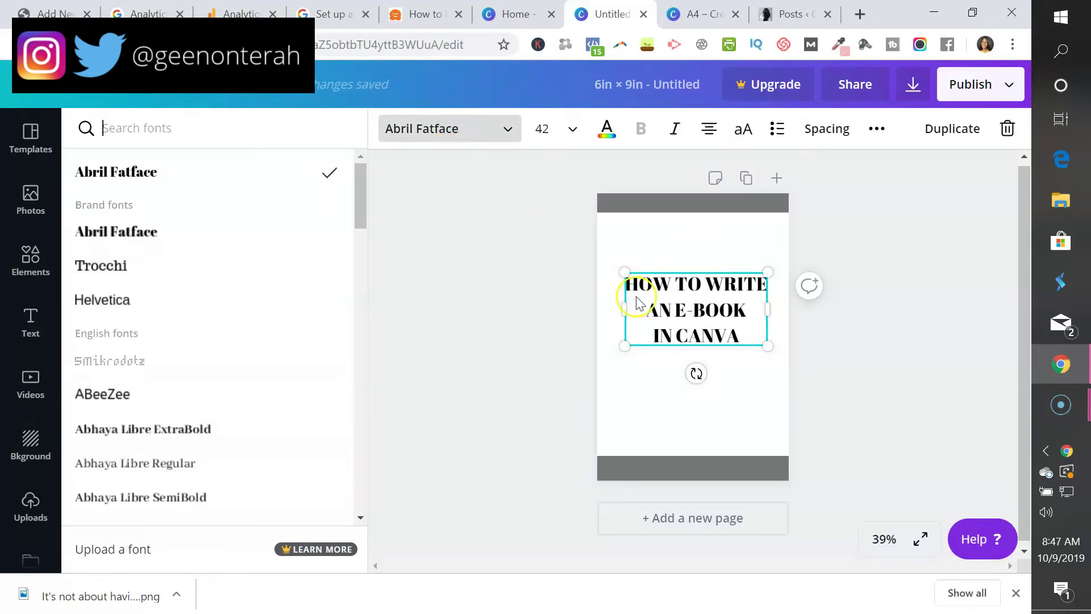
left_click_drag(753, 341, 638, 278)
scroll(220, 250, "down", 10)
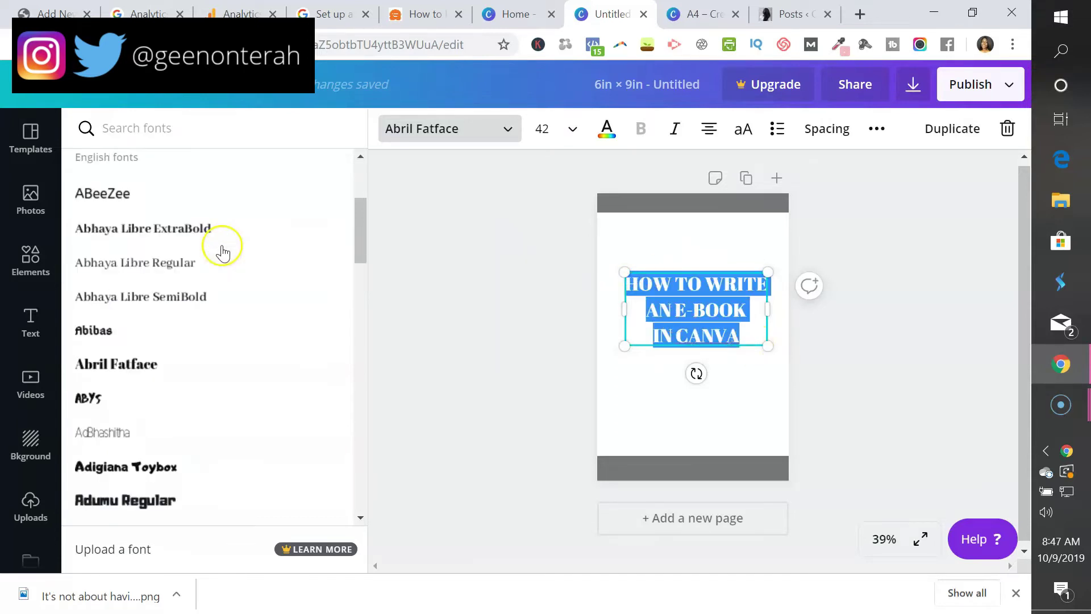
scroll(222, 245, "down", 10)
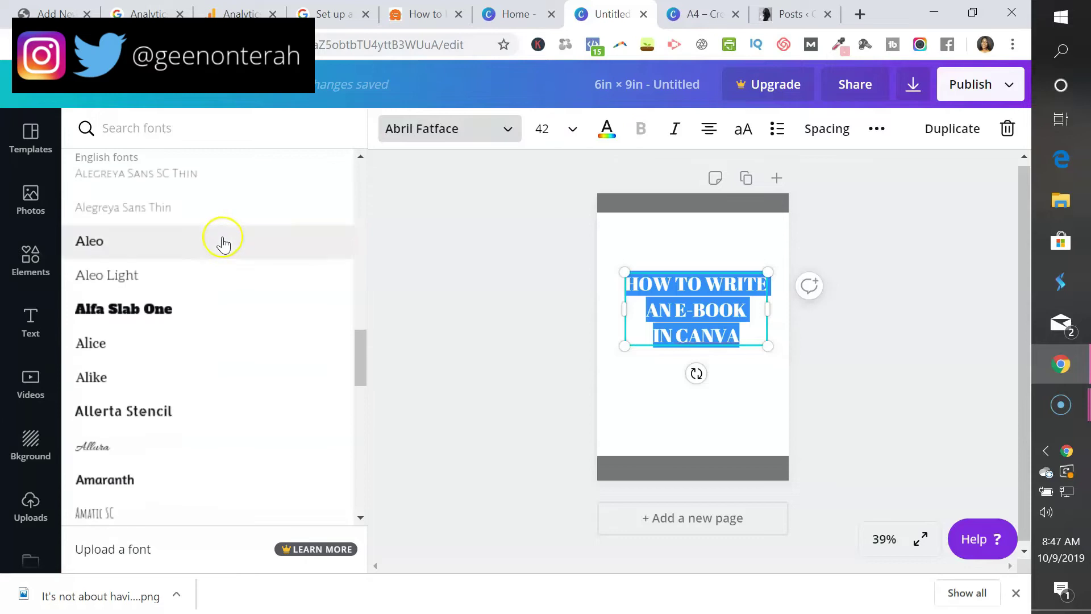
scroll(224, 244, "down", 7)
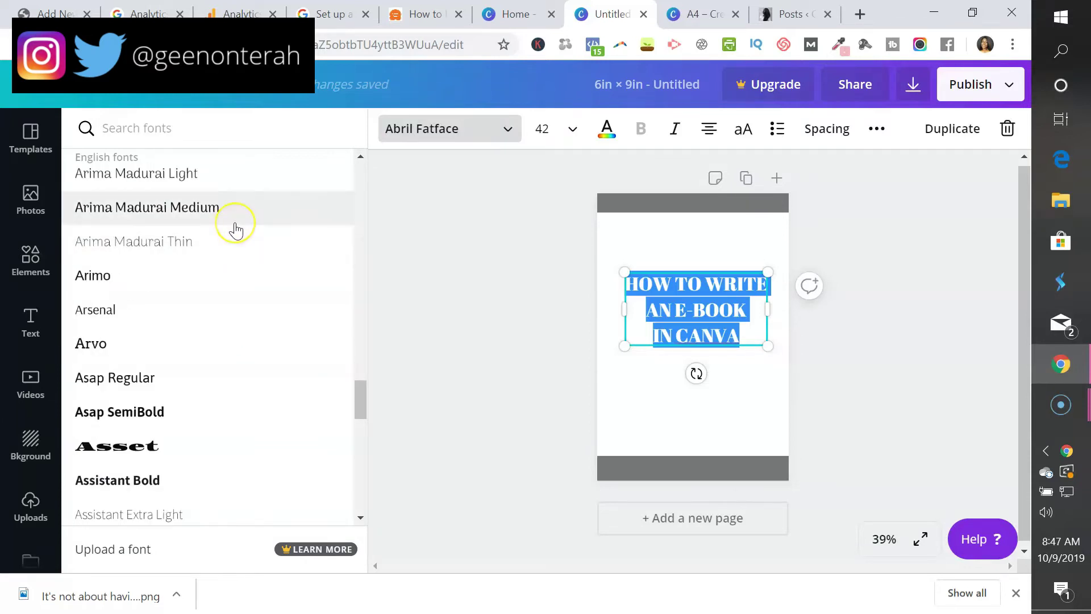
scroll(237, 231, "down", 6)
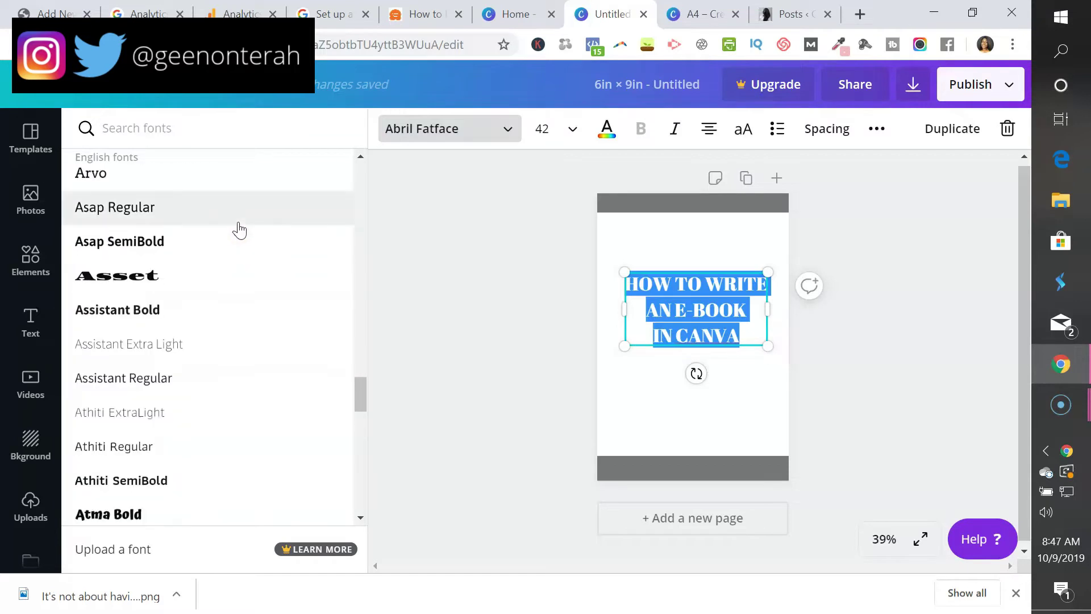
scroll(240, 230, "down", 3)
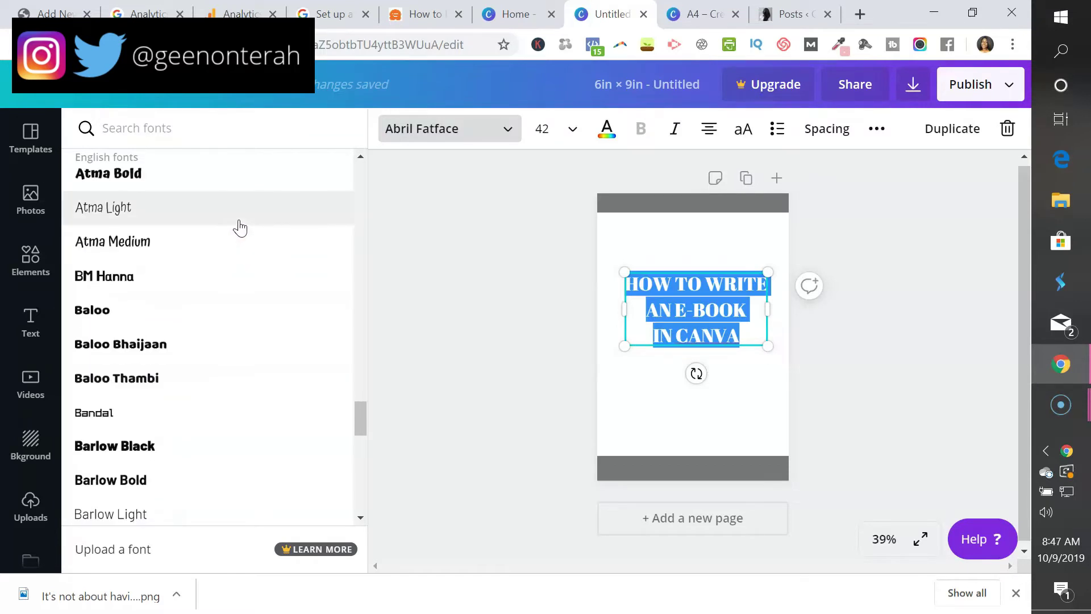
scroll(240, 228, "down", 8)
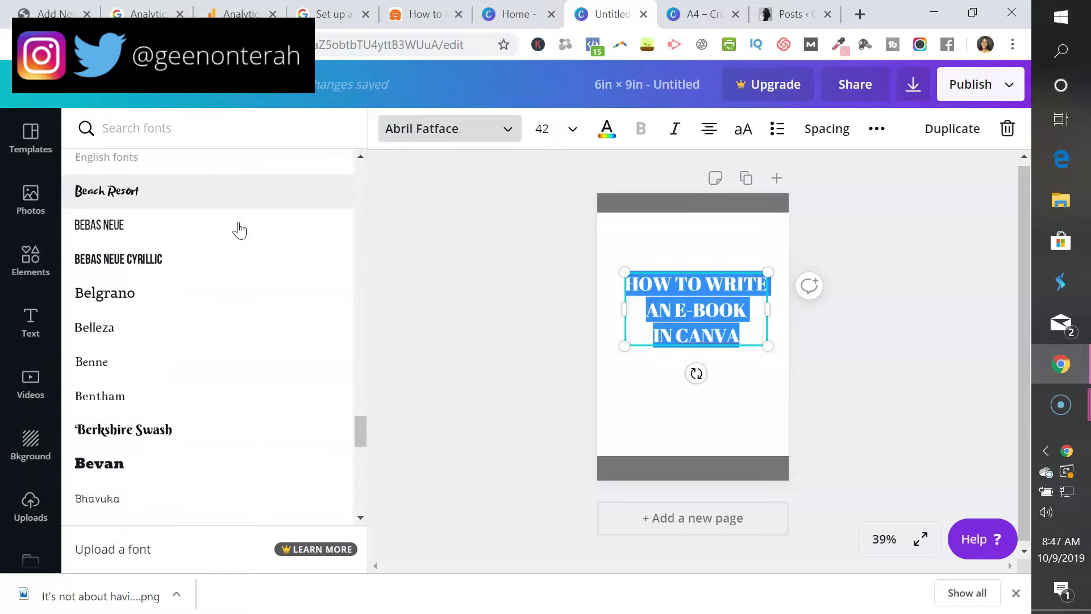
scroll(240, 230, "down", 7)
scroll(239, 231, "down", 10)
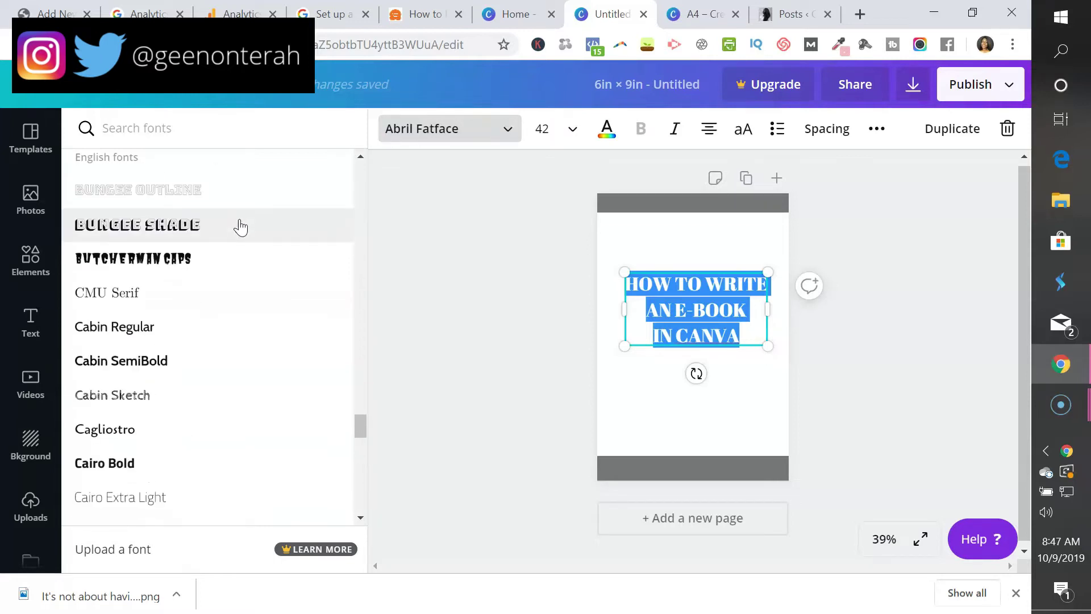
scroll(240, 230, "down", 10)
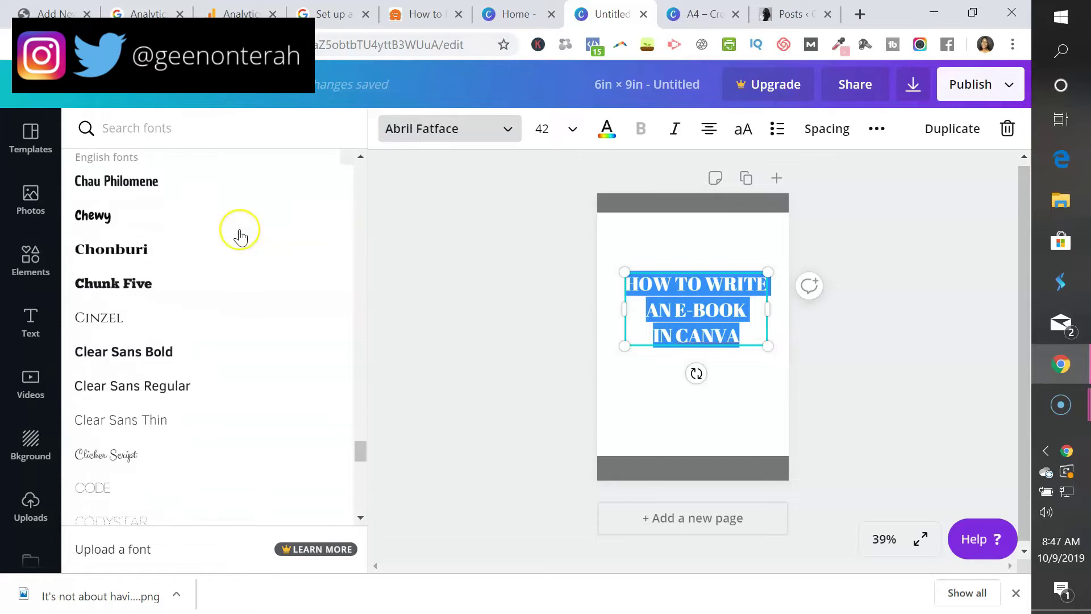
scroll(239, 233, "down", 3)
scroll(233, 225, "down", 3)
scroll(233, 225, "up", 3)
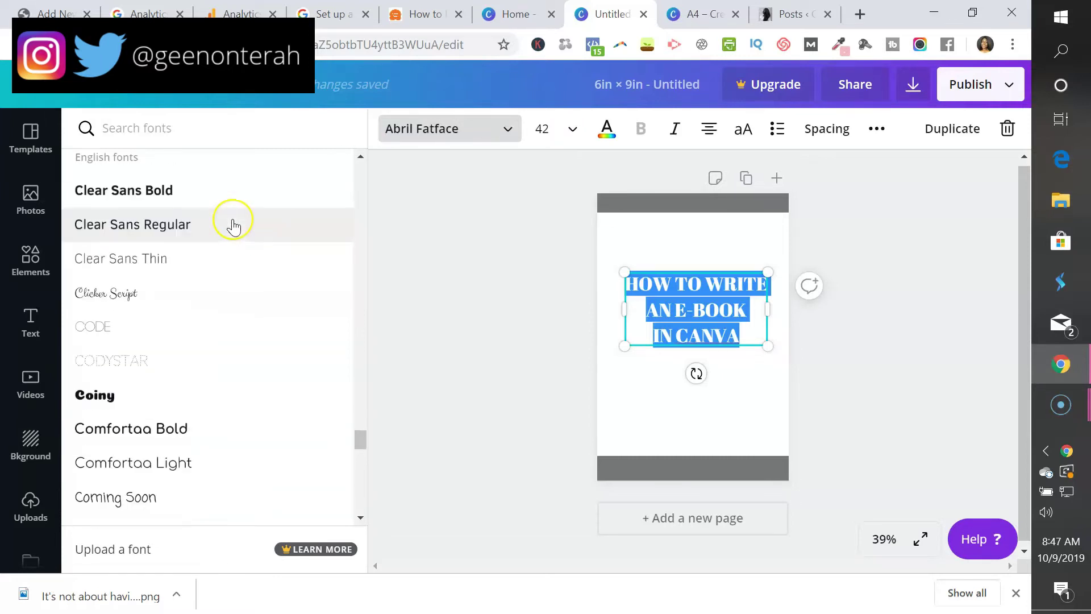
left_click(233, 198)
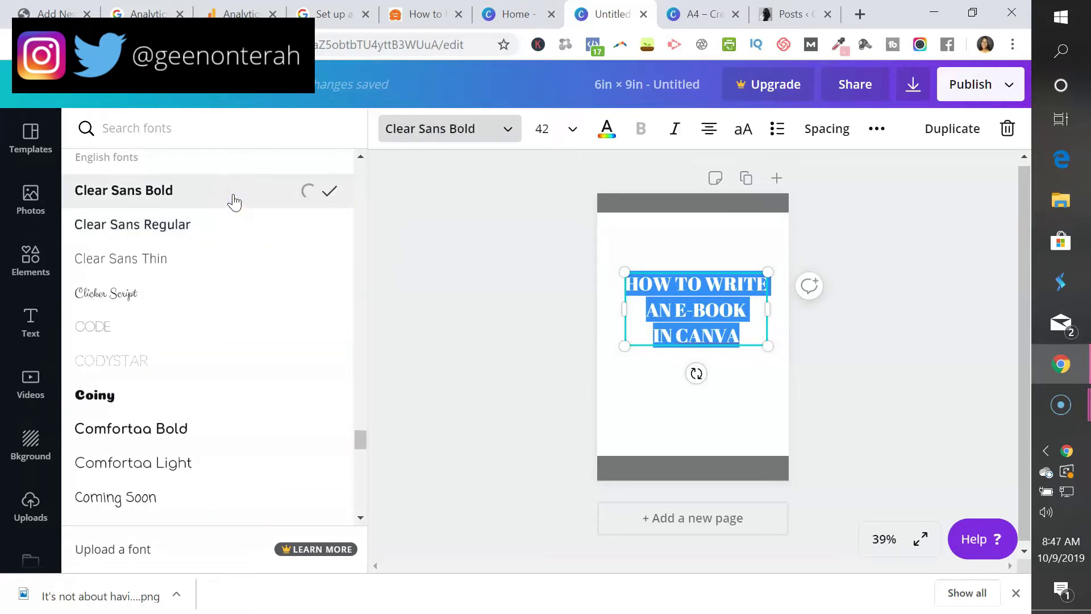
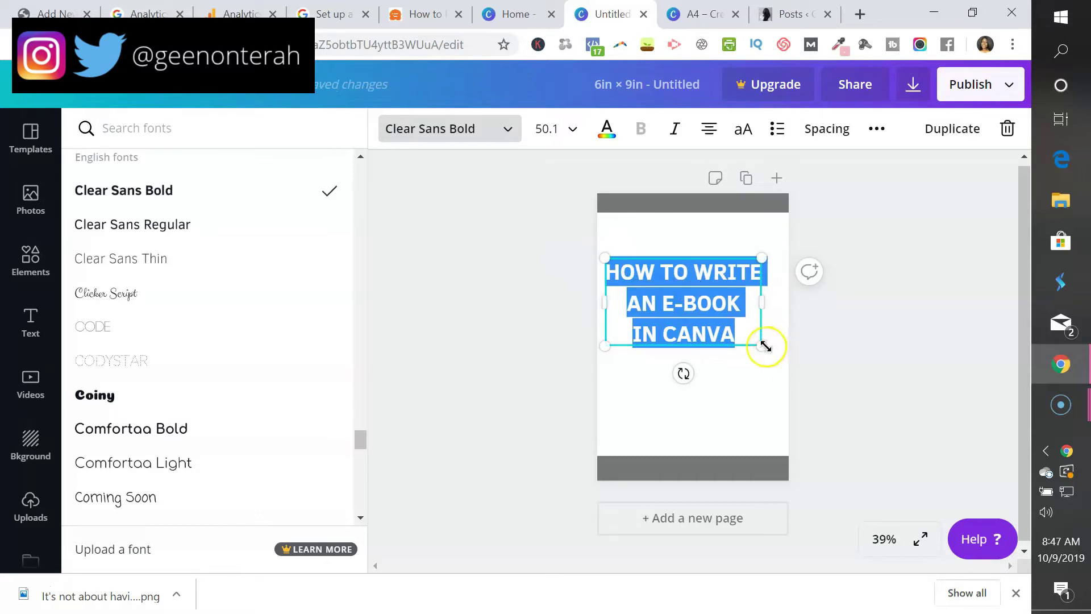
Enlarge the cover title to about 5.8 in wide and shift it slightly on the page.
left_click_drag(760, 345, 775, 370)
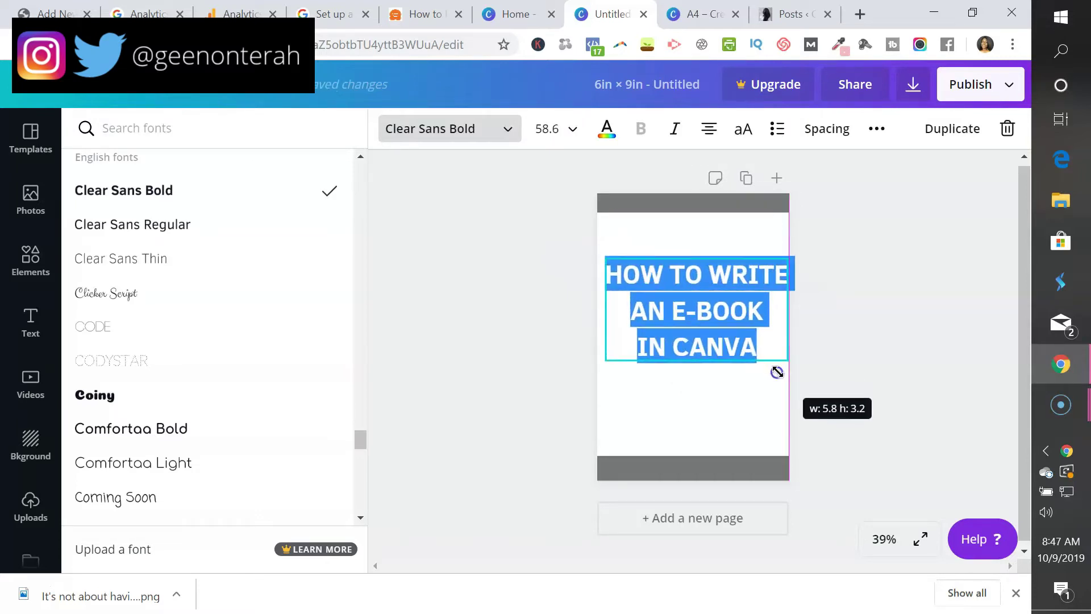
left_click(860, 353)
left_click_drag(705, 276, 696, 277)
left_click(562, 134)
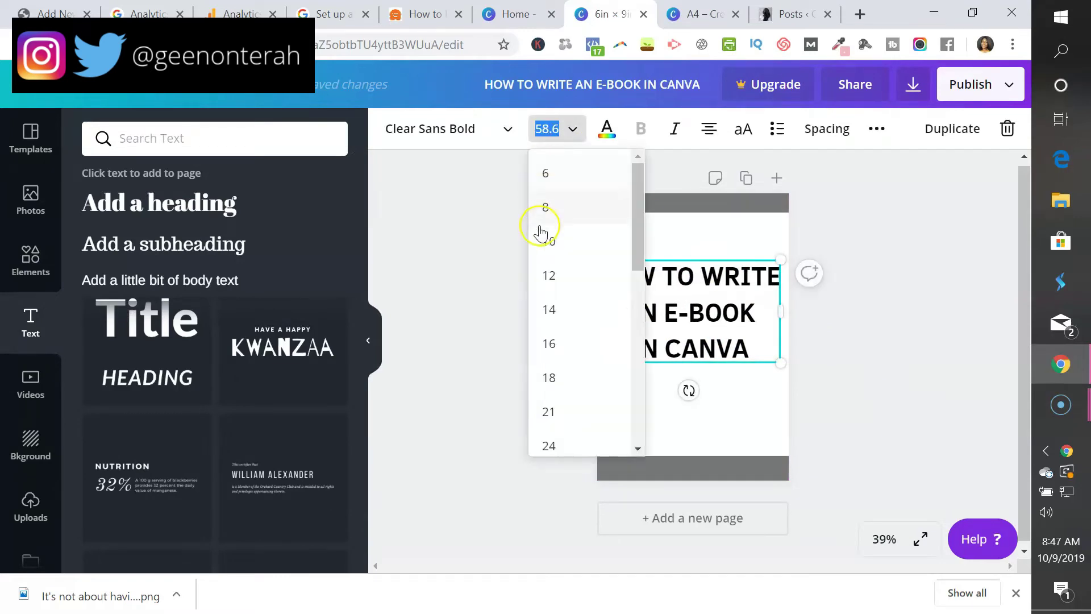
left_click(873, 234)
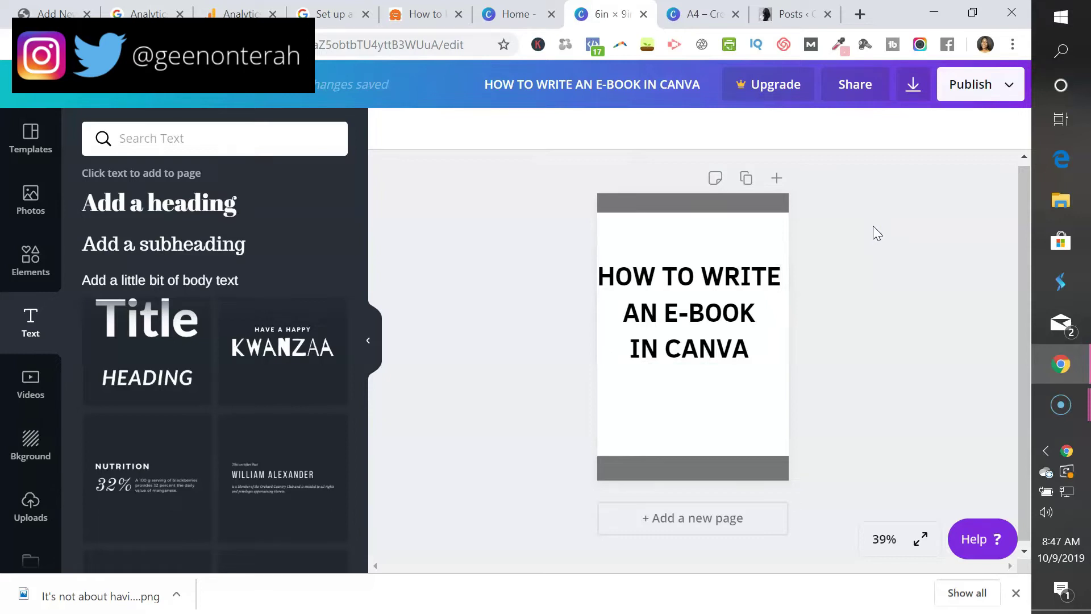
Set the cover title's font size to 48 and reposition the text near the middle of the page.
left_click(710, 312)
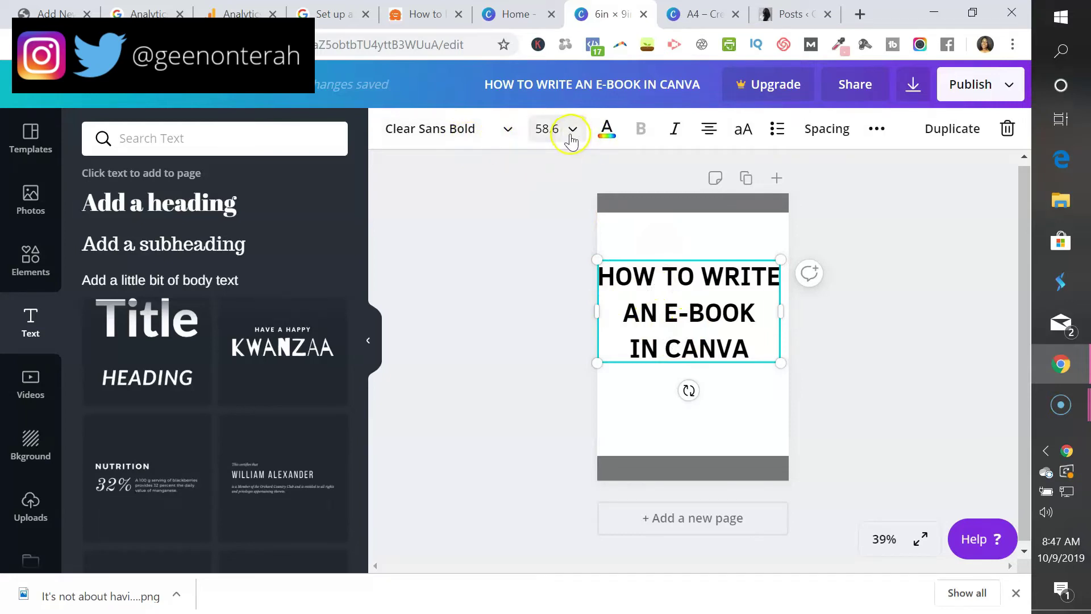
left_click(551, 130)
scroll(562, 282, "down", 6)
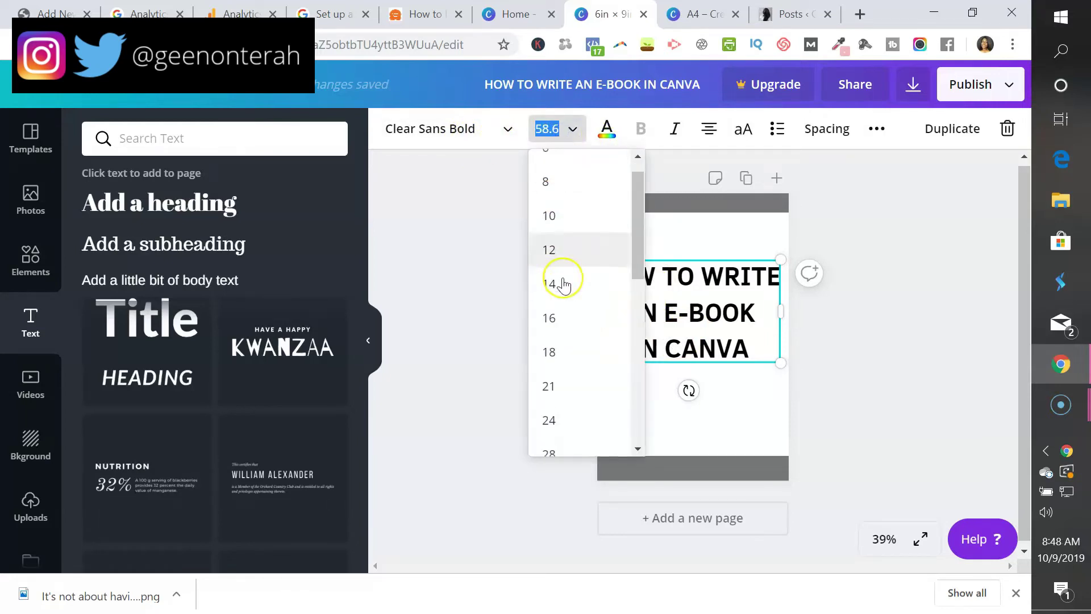
left_click(574, 275)
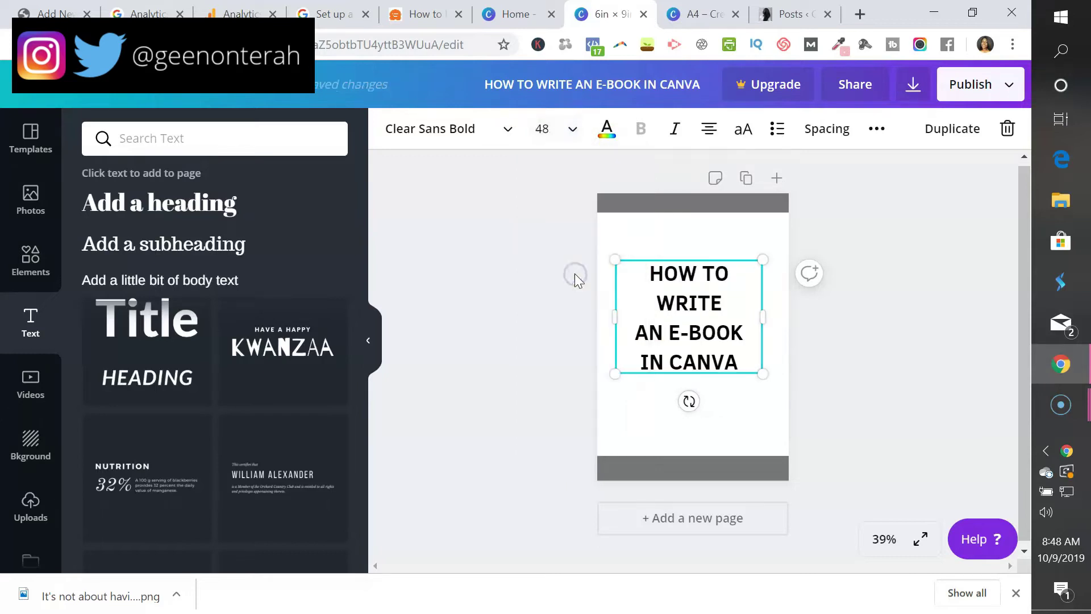
left_click(854, 339)
left_click_drag(694, 316, 705, 326)
Recolour both grey bars, at the page's upper and lower edges, with the default pink.
left_click(689, 203)
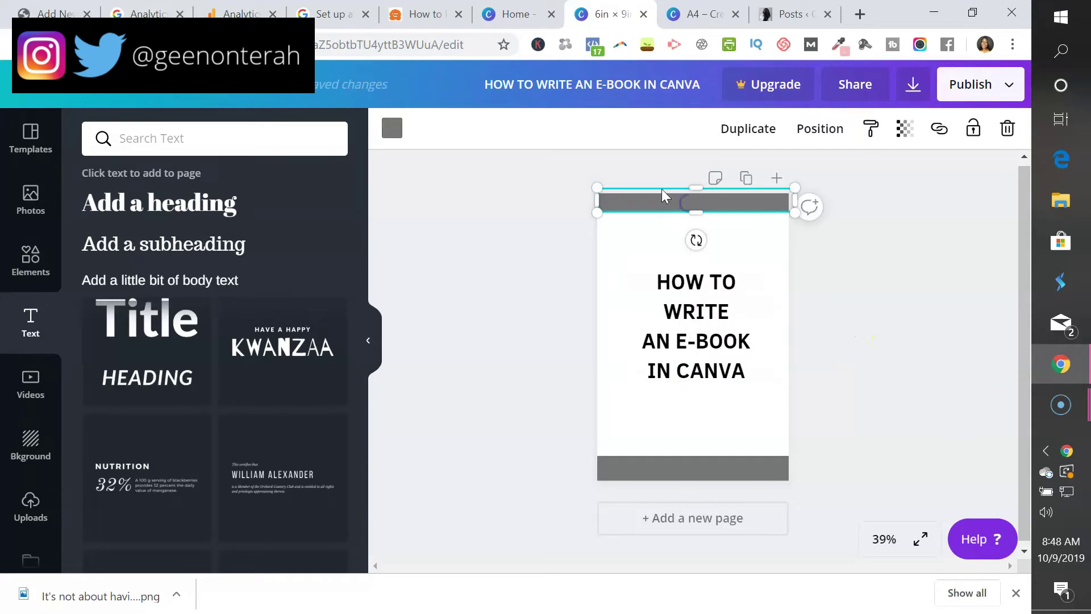
left_click(400, 130)
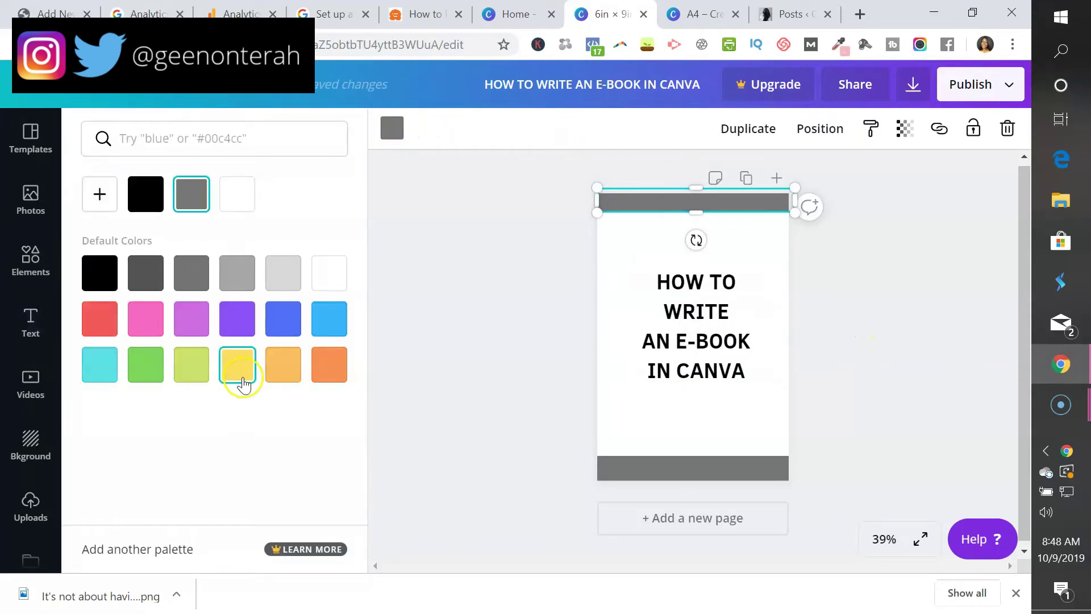
left_click(146, 318)
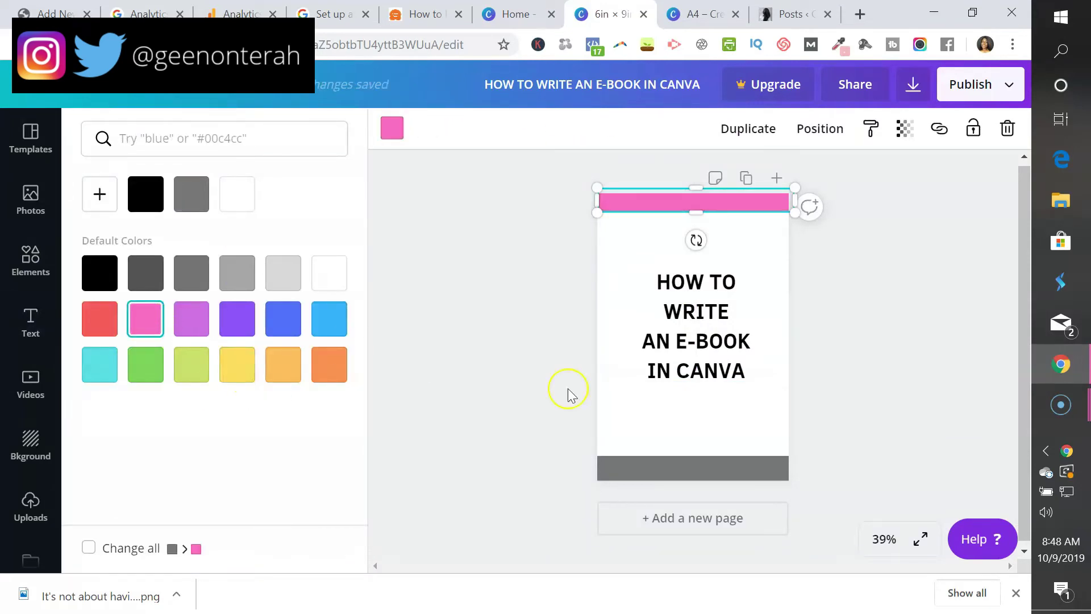
left_click(699, 469)
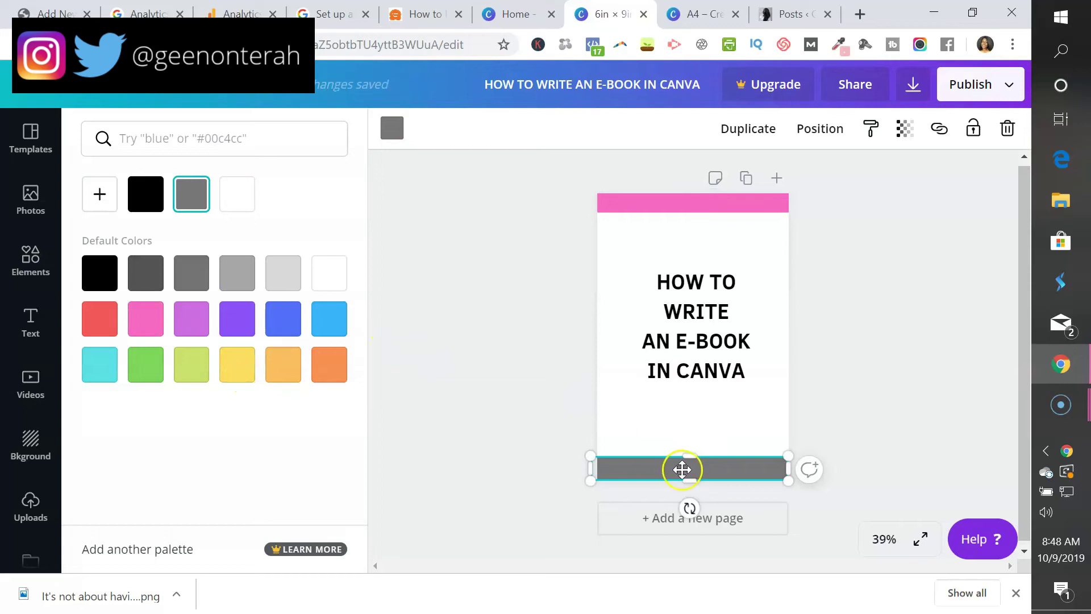
left_click_drag(665, 470, 683, 472)
left_click(153, 320)
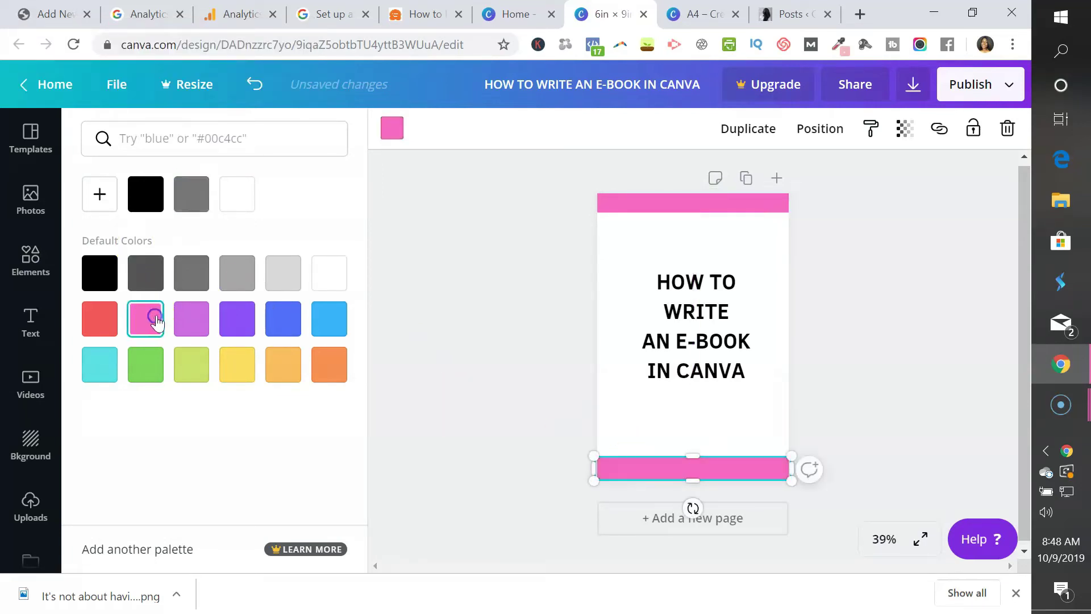
left_click(897, 378)
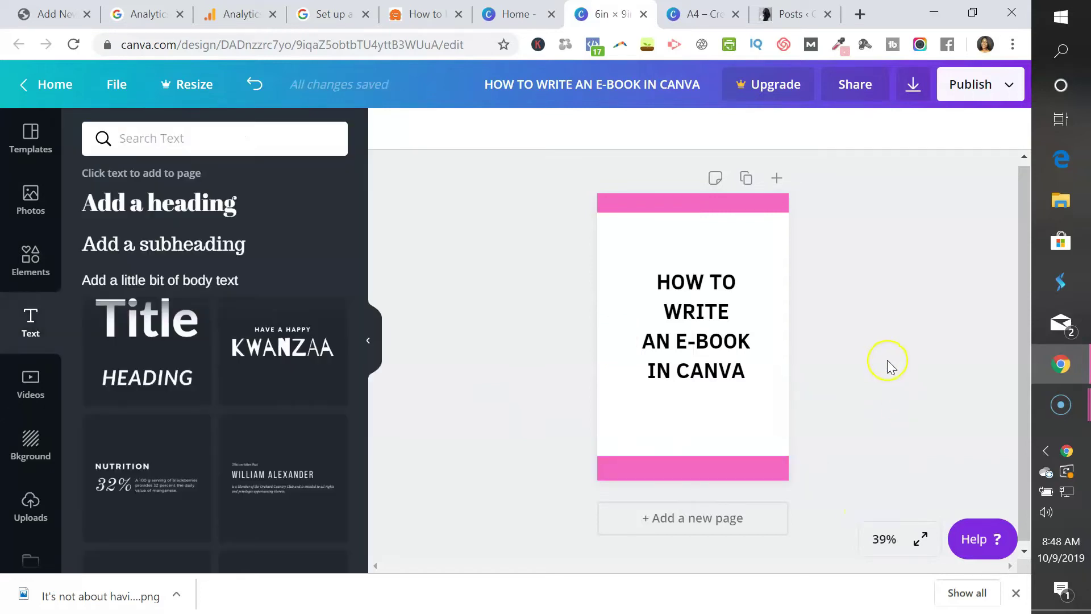
Move the title higher on the cover page.
left_click_drag(726, 341, 727, 311)
left_click(908, 339)
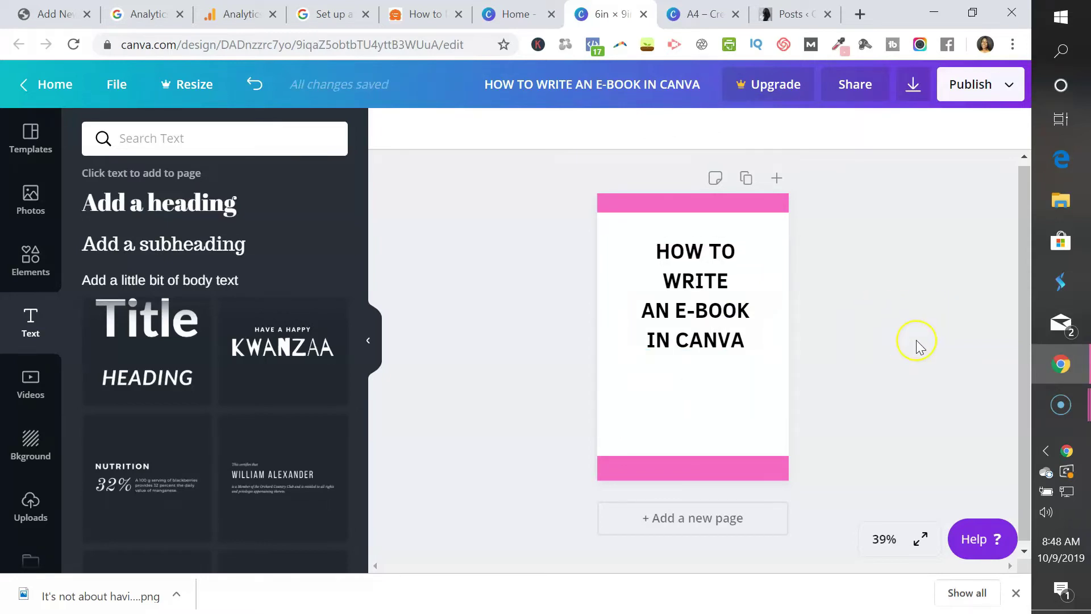
Search the graphic elements library for "book".
left_click(34, 273)
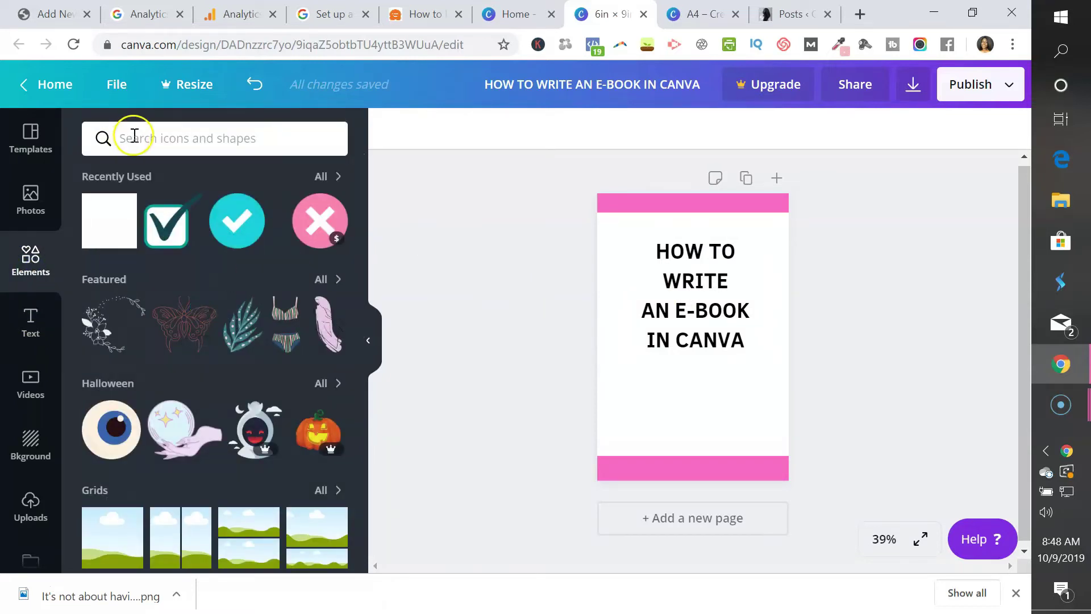
left_click(186, 141)
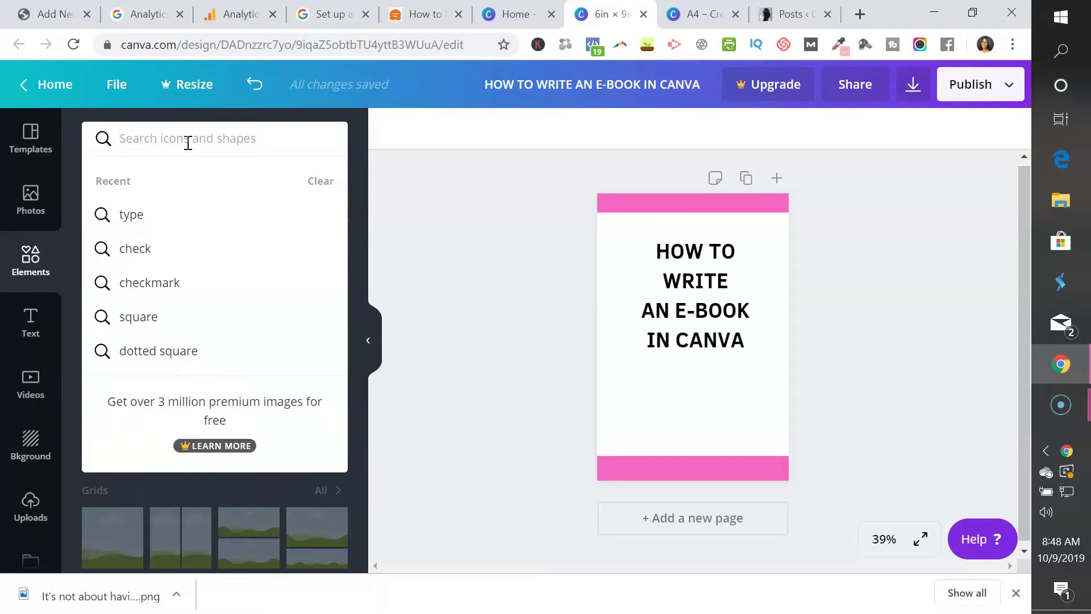
type("e")
key("BackSpace")
type("book")
key("Return")
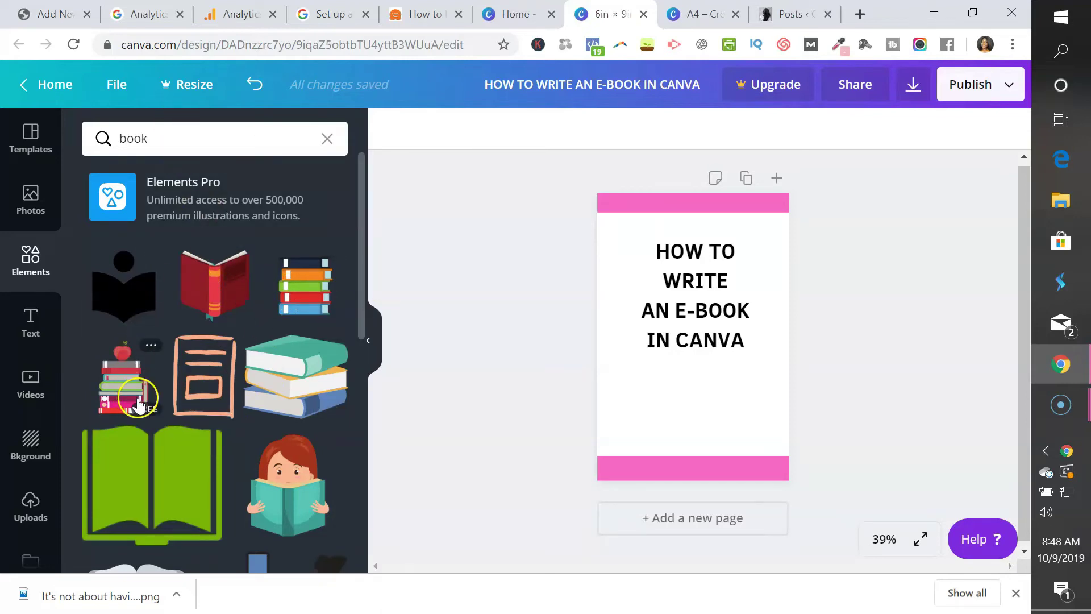
Add the illustration of a woman sitting at a desk to the cover, shrink it to about half size and place it below the title.
scroll(287, 408, "down", 5)
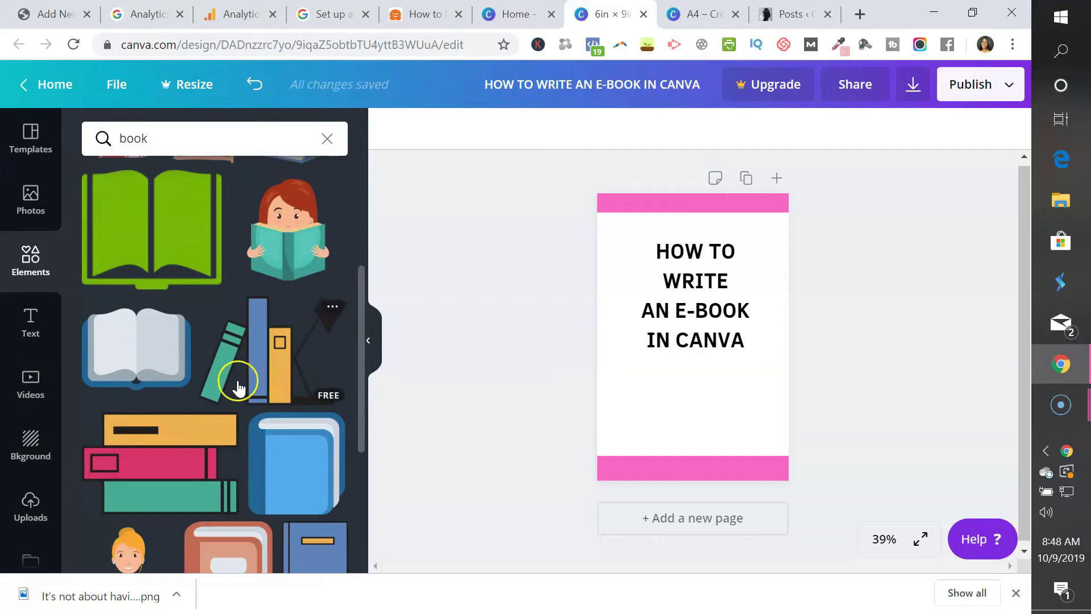
scroll(238, 384, "up", 5)
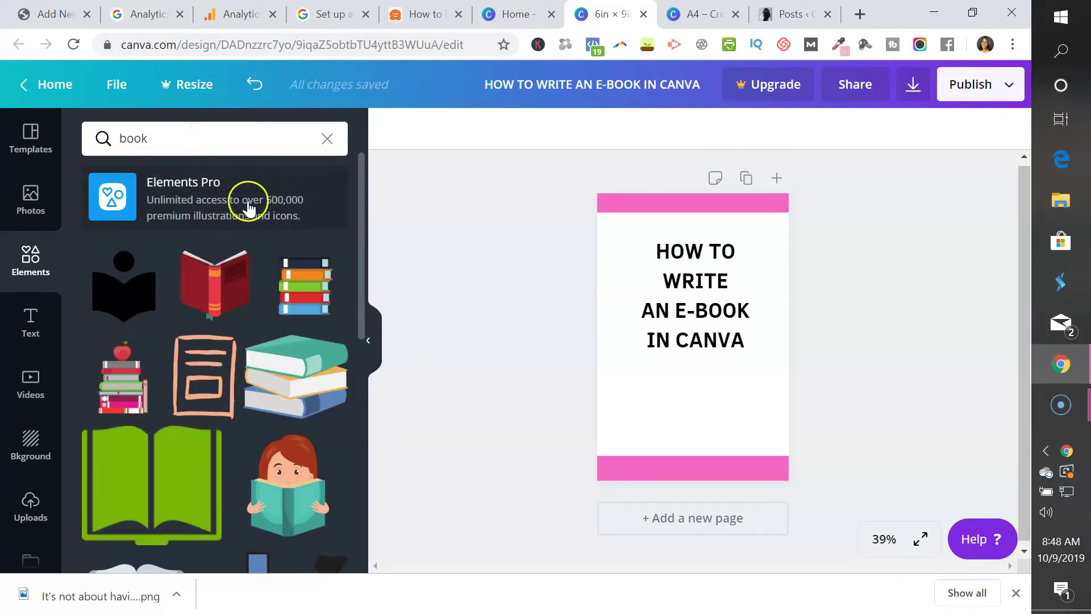
scroll(288, 329, "down", 1)
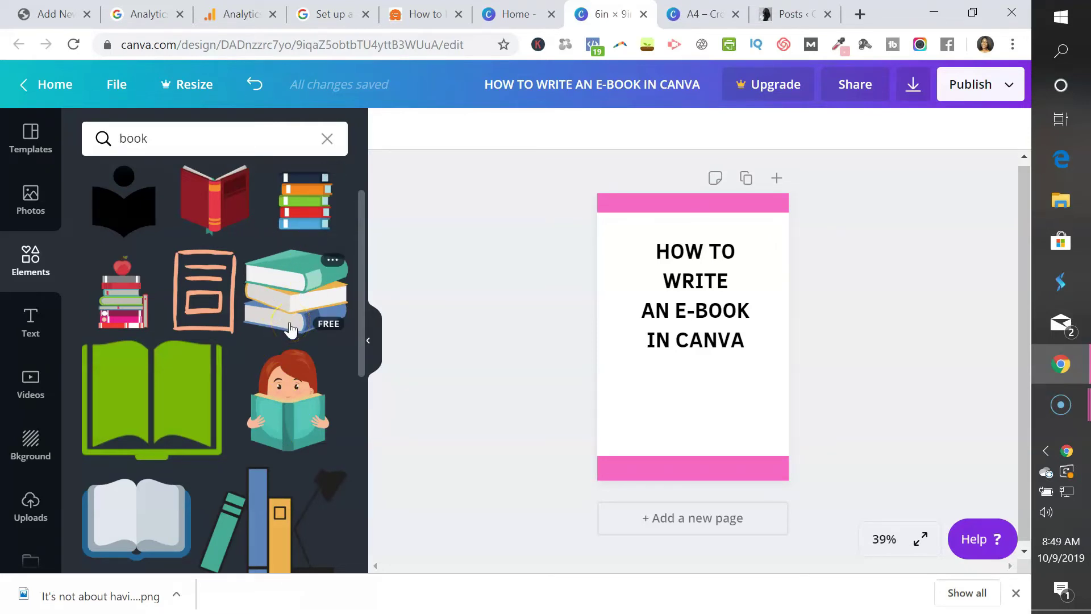
scroll(273, 244, "down", 3)
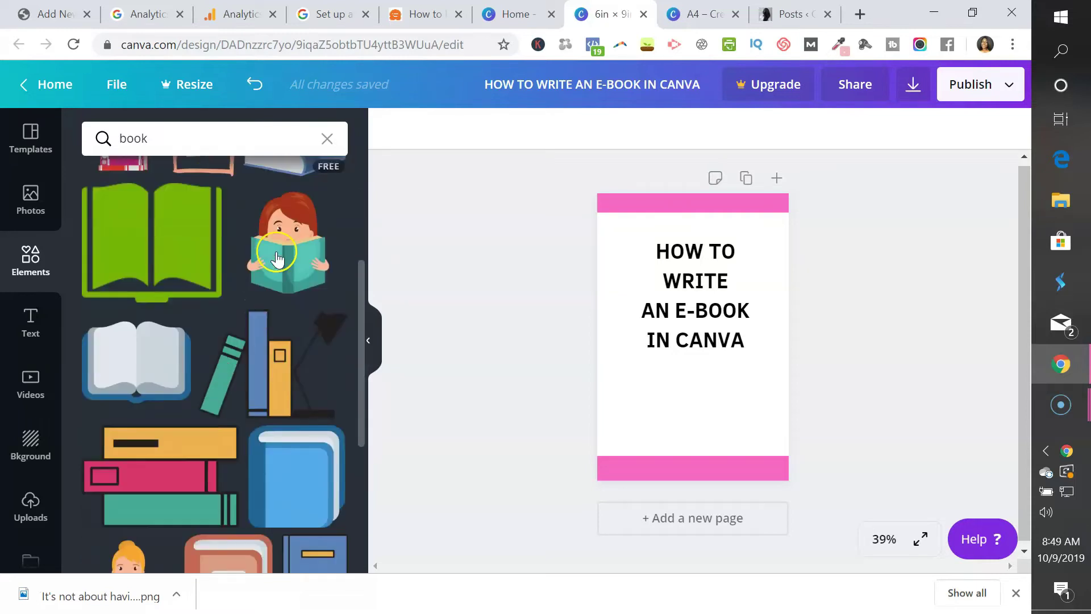
scroll(277, 259, "down", 4)
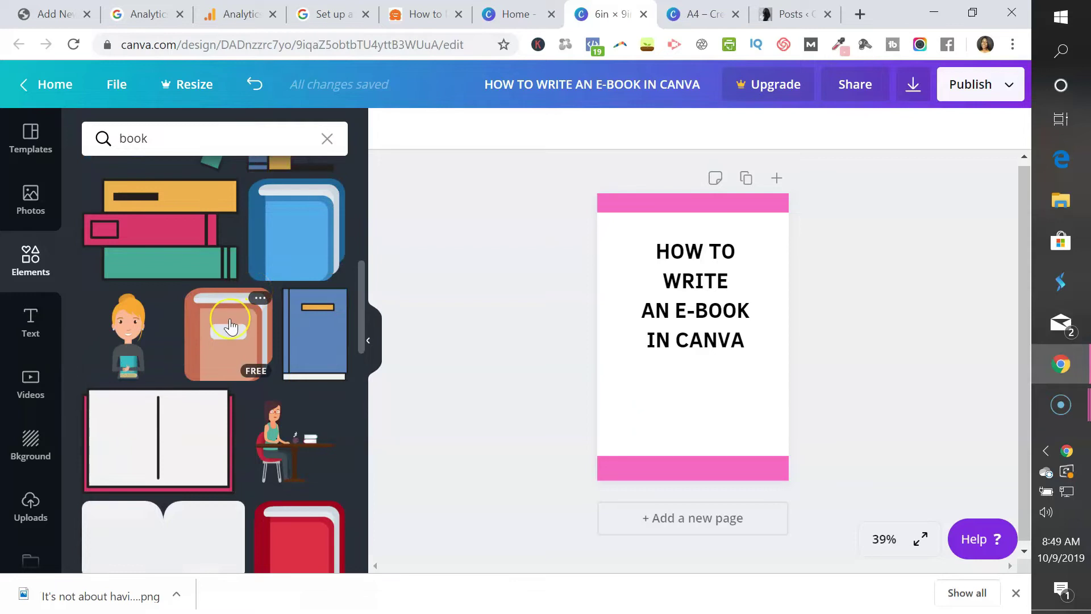
left_click(285, 453)
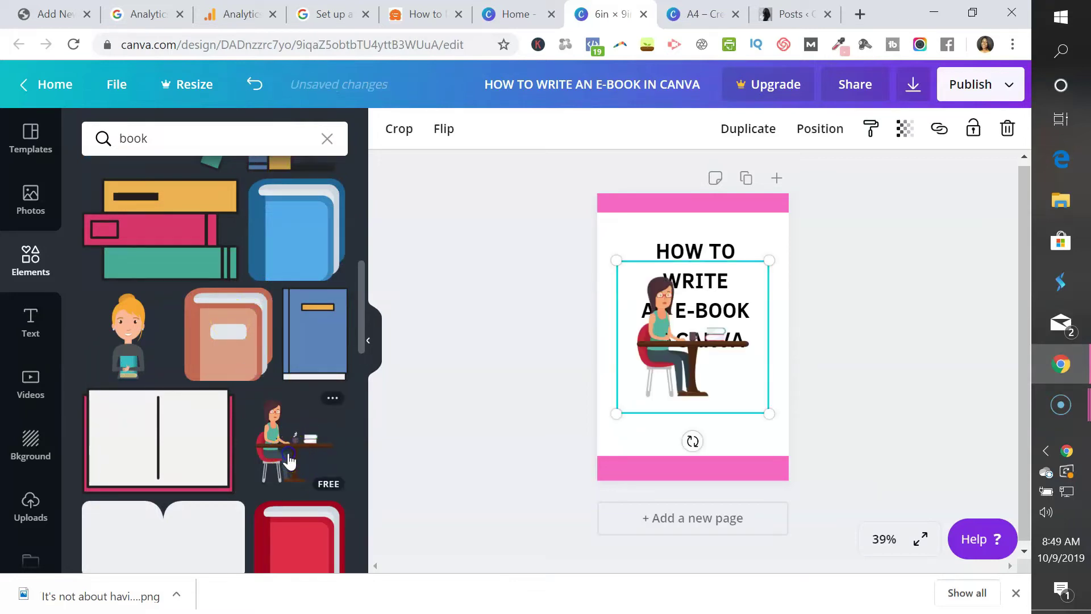
left_click_drag(761, 265, 692, 338)
left_click_drag(654, 369, 692, 403)
Widen the cover title's text box so it wraps onto three lines, recentre it, and move the illustration up beneath it.
mouse_move(693, 323)
left_mouse_down()
mouse_move(662, 333)
mouse_move(695, 328)
left_mouse_up()
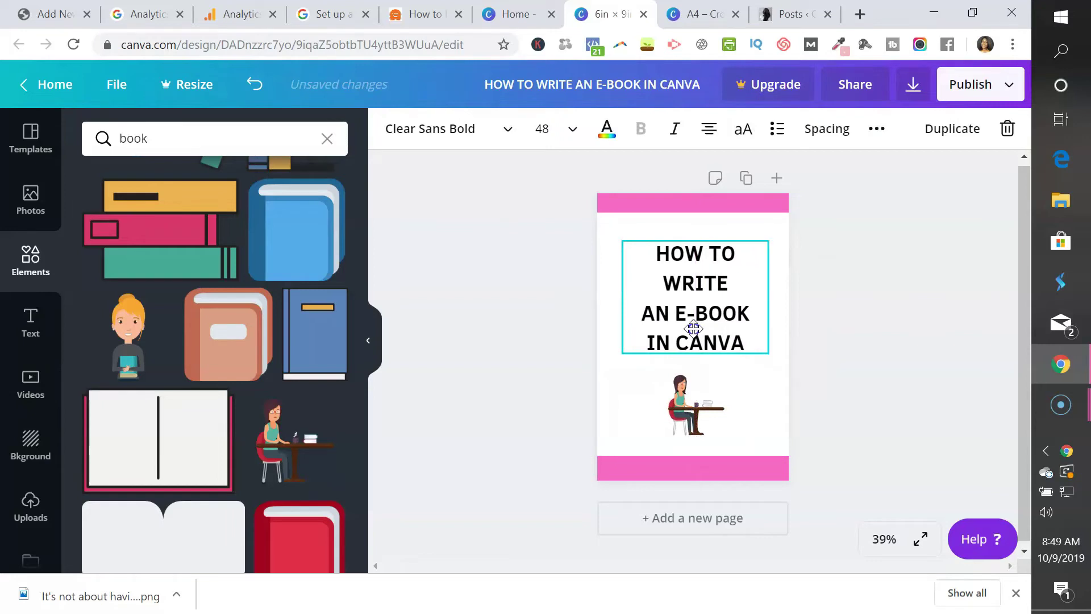
left_click_drag(768, 292, 822, 295)
left_click_drag(730, 239, 697, 244)
left_click_drag(699, 397, 699, 377)
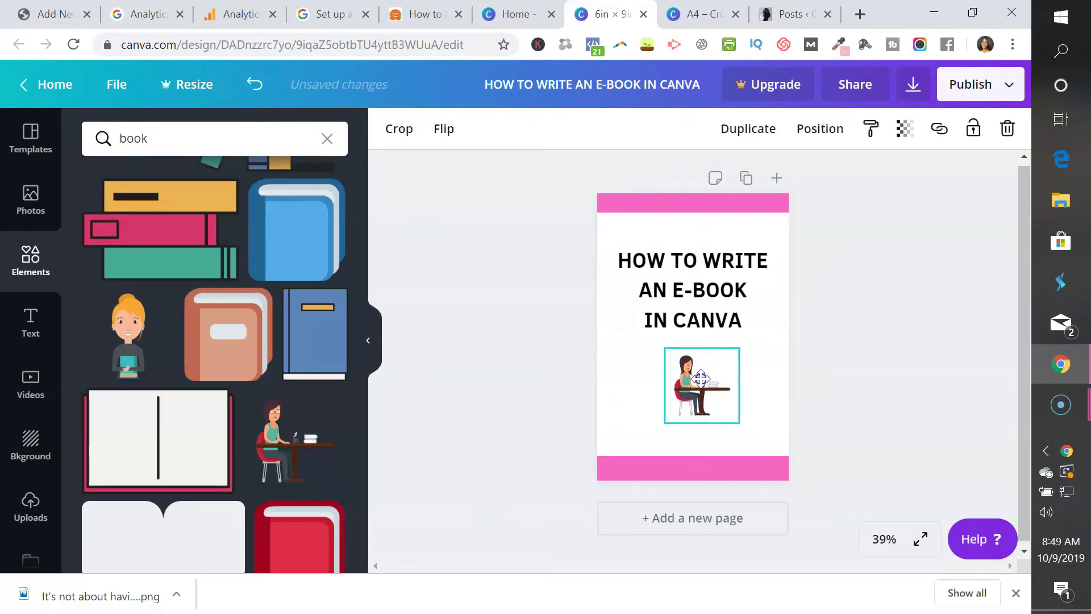
left_click(681, 259)
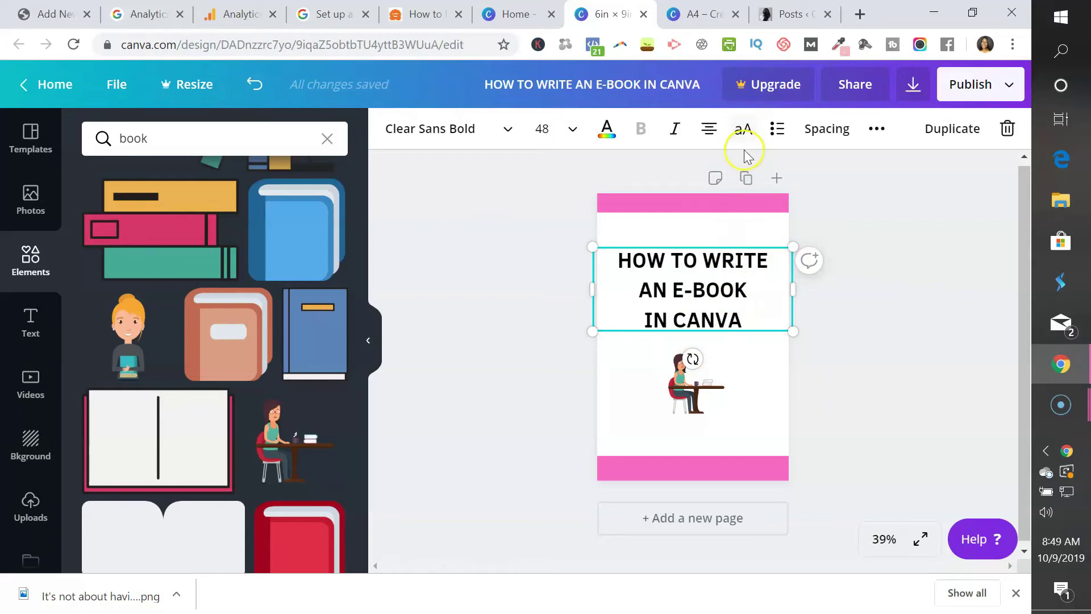
left_click(894, 333)
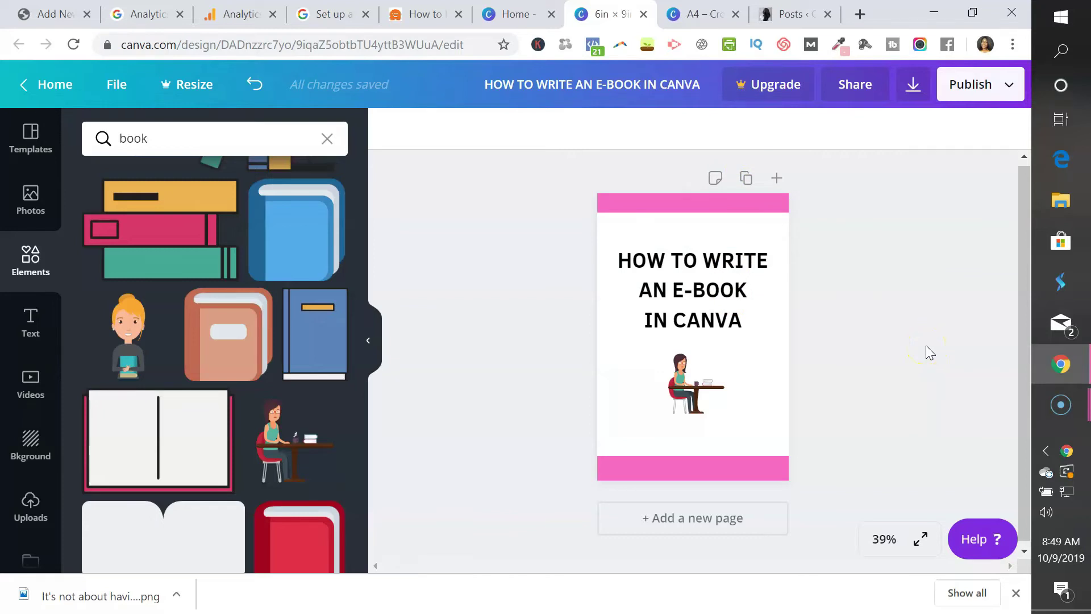
Duplicate the cover page and delete the title and the illustration from the copy, keeping only the pink bars.
left_click(747, 179)
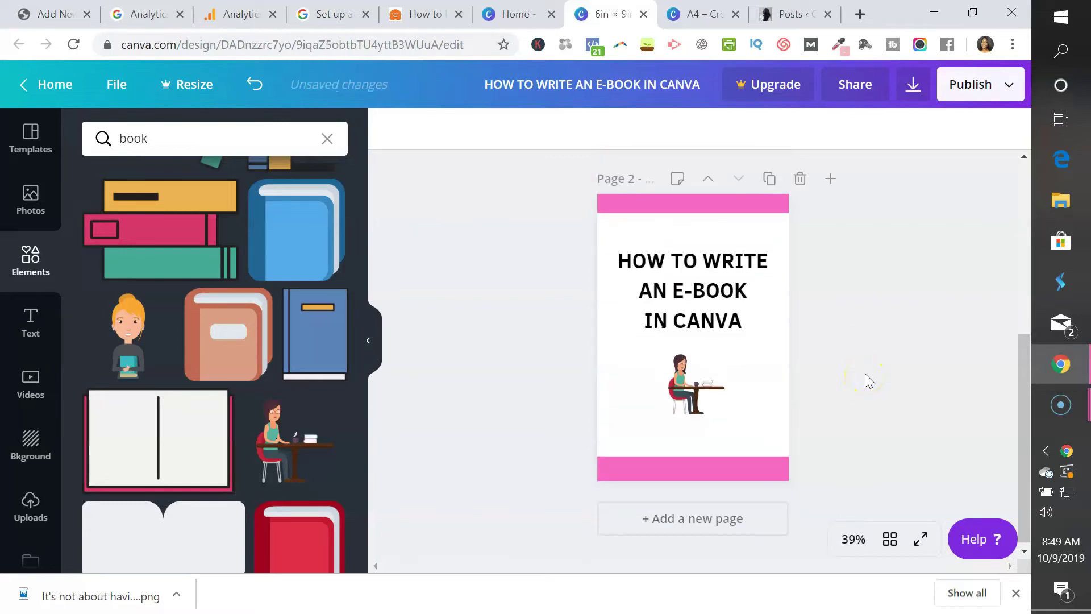
left_click(721, 274)
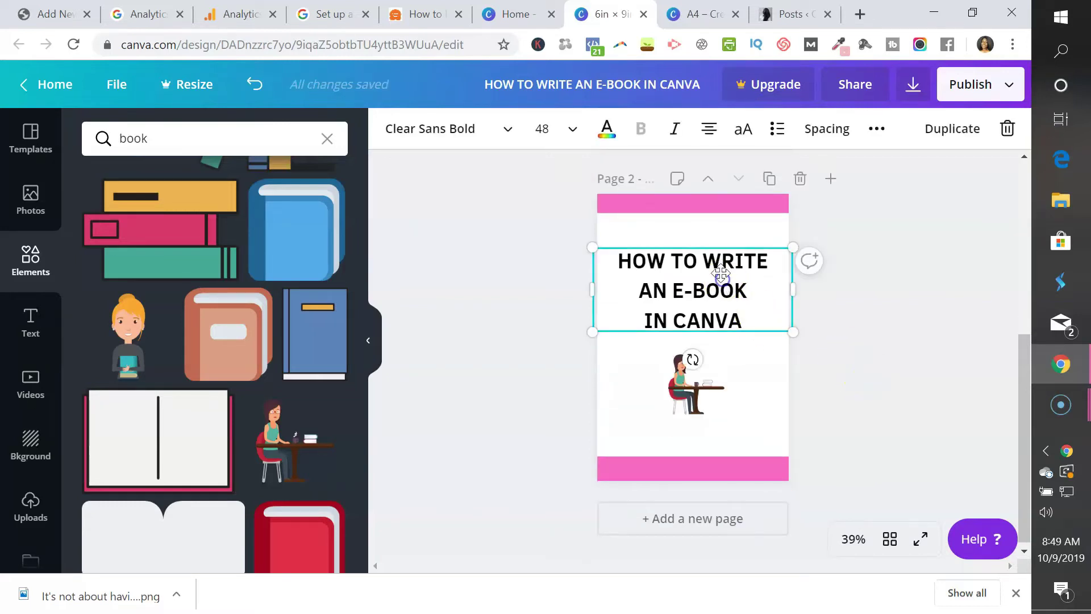
key("Delete")
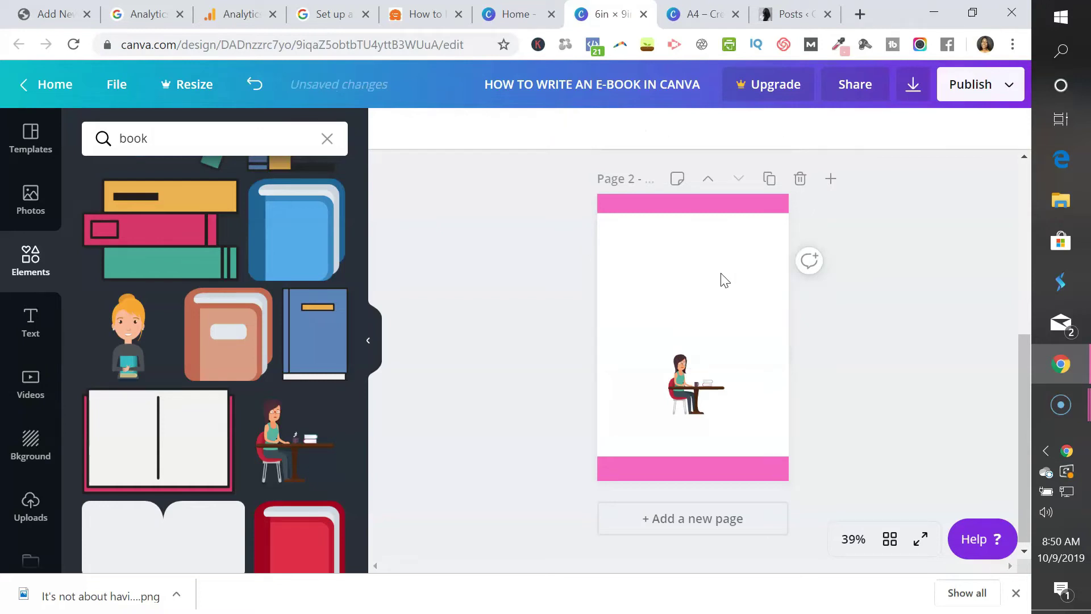
left_click(698, 396)
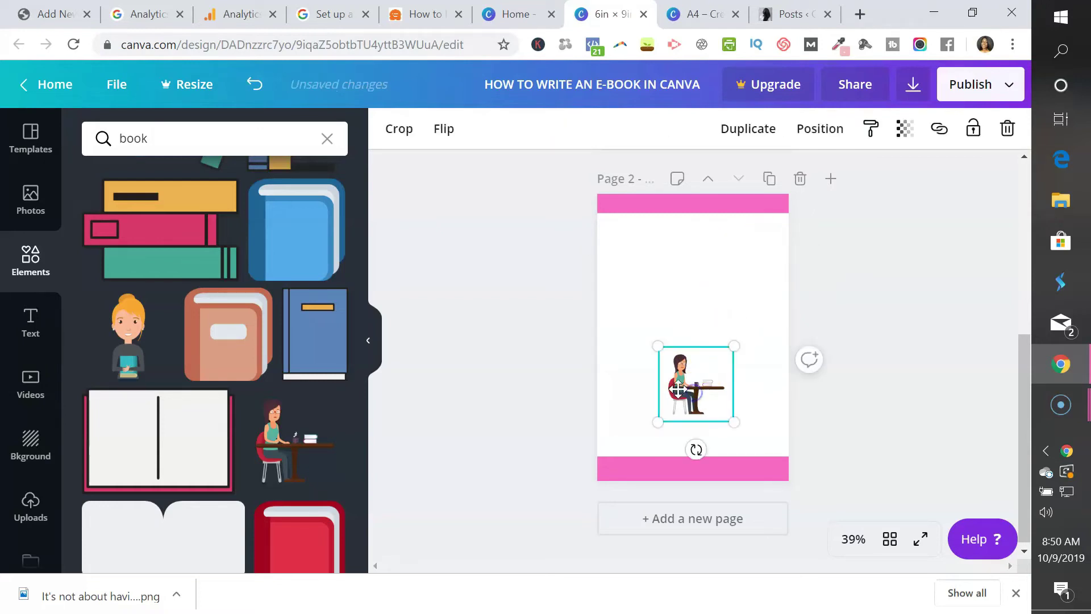
key("Delete")
Review the cover and the blank page 2 template to compare their layouts.
scroll(831, 307, "up", 1)
scroll(831, 295, "up", 5)
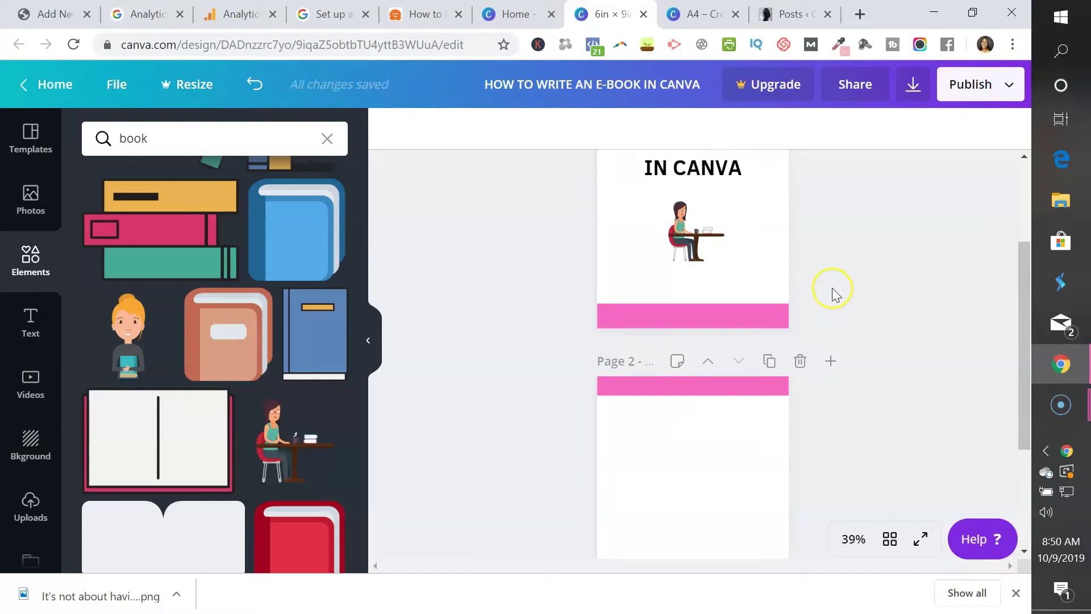
scroll(831, 293, "down", 5)
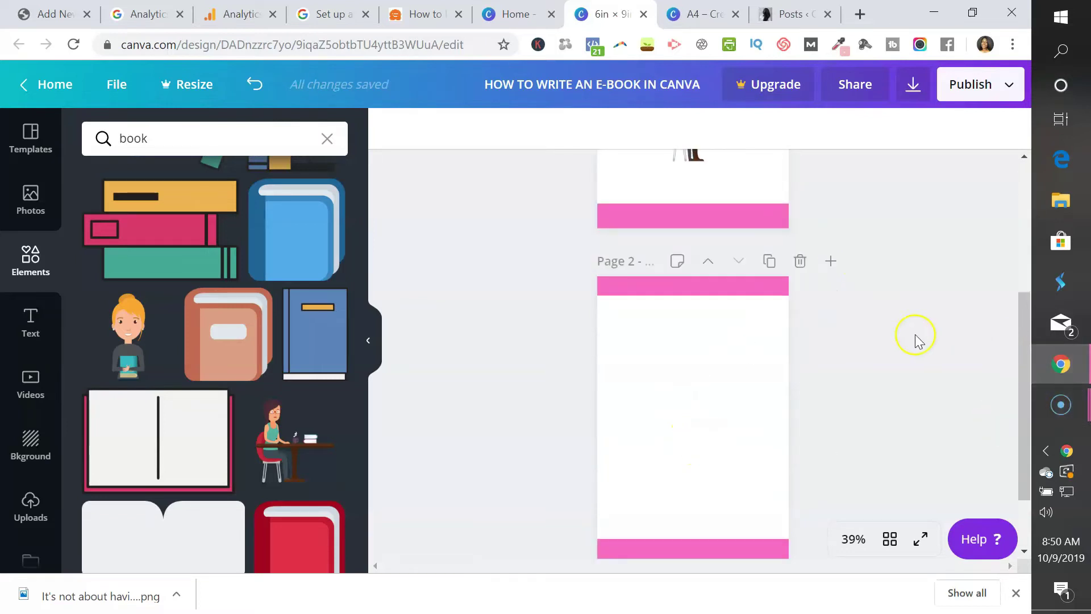
scroll(840, 332, "up", 5)
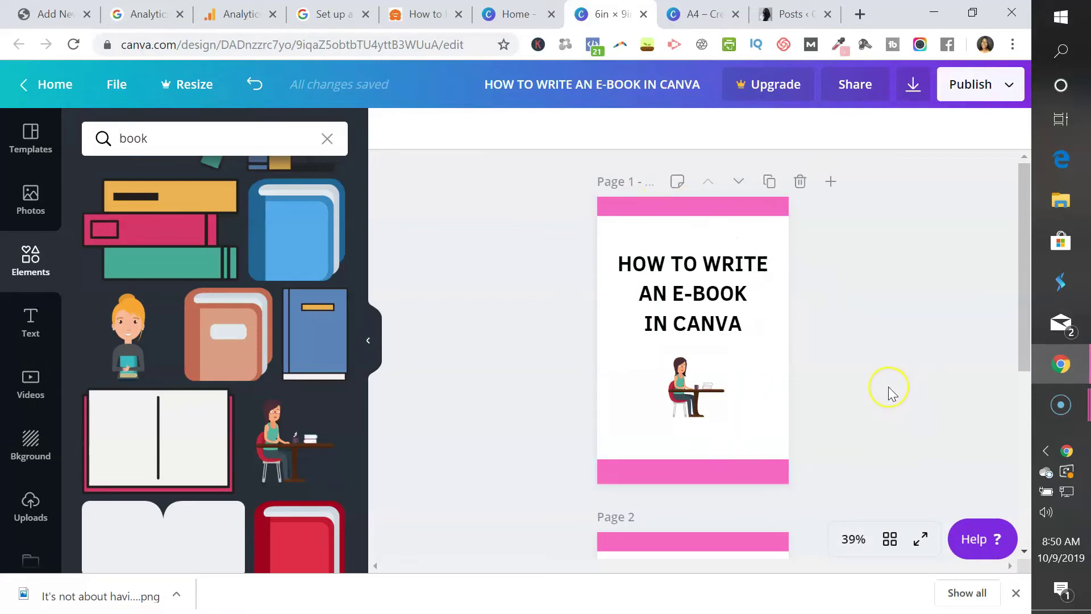
scroll(877, 391, "down", 2)
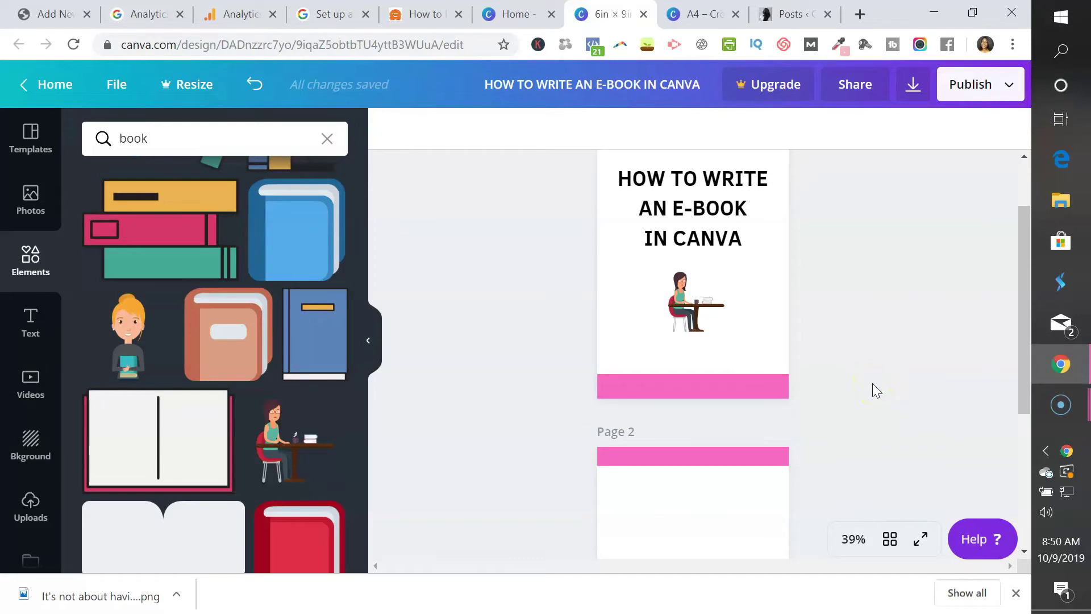
scroll(873, 385, "down", 4)
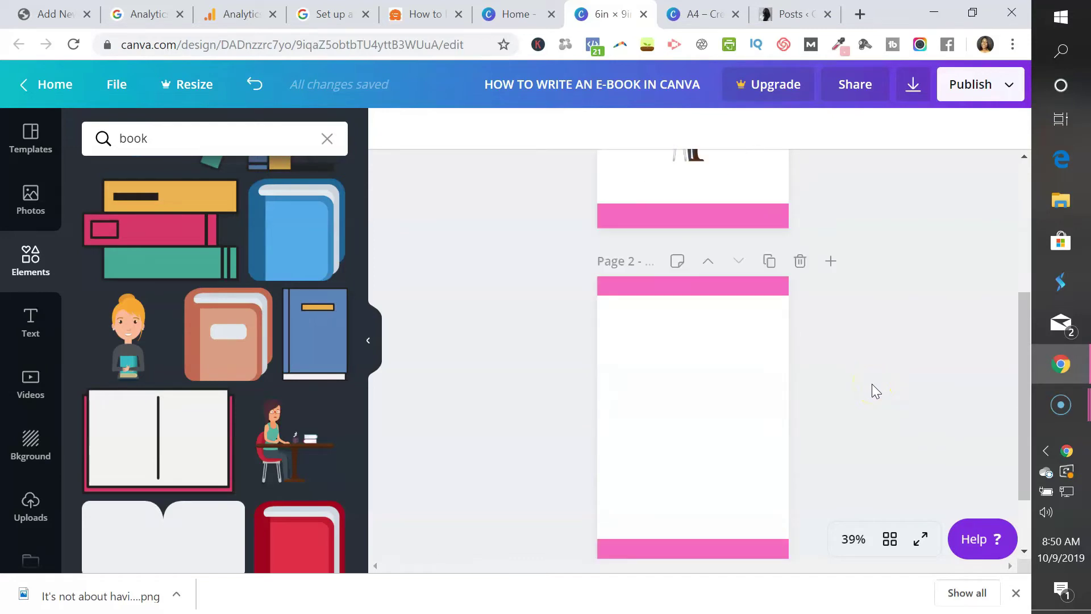
scroll(873, 385, "up", 2)
scroll(872, 383, "down", 2)
scroll(854, 366, "down", 3)
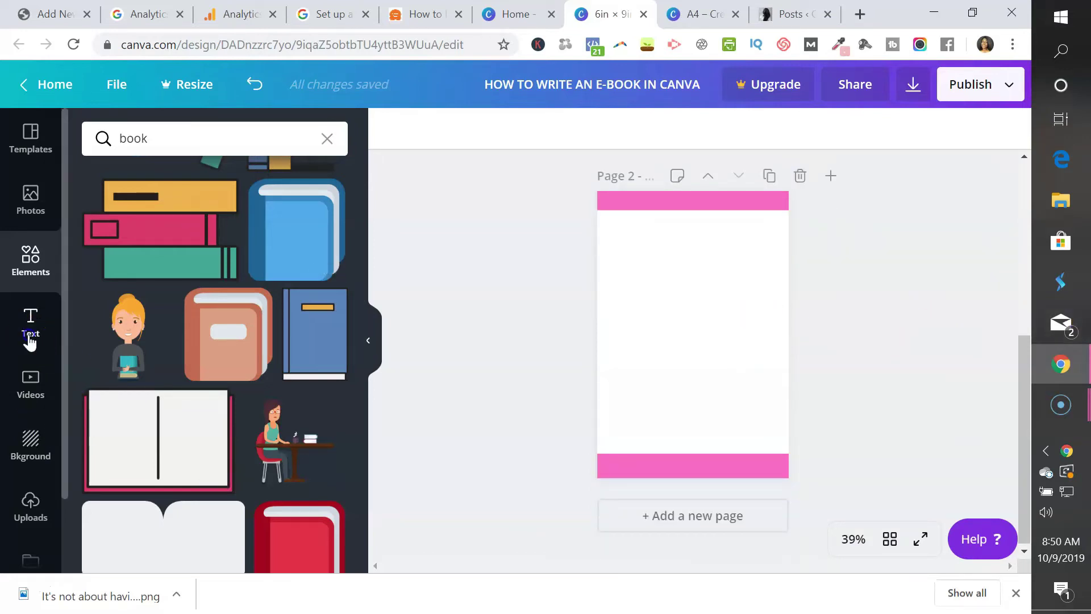
Add a subheading text box to page 2, enlarge it to size 33 and place it near the top of the page.
left_click(30, 338)
left_click(140, 238)
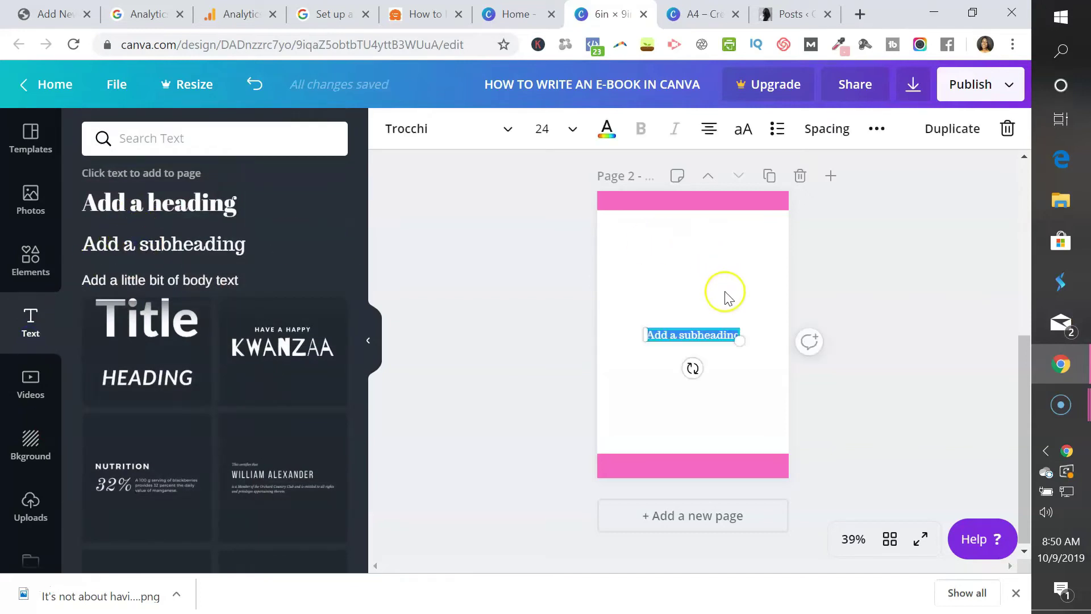
left_click_drag(737, 358, 775, 348)
left_click_drag(694, 314, 664, 241)
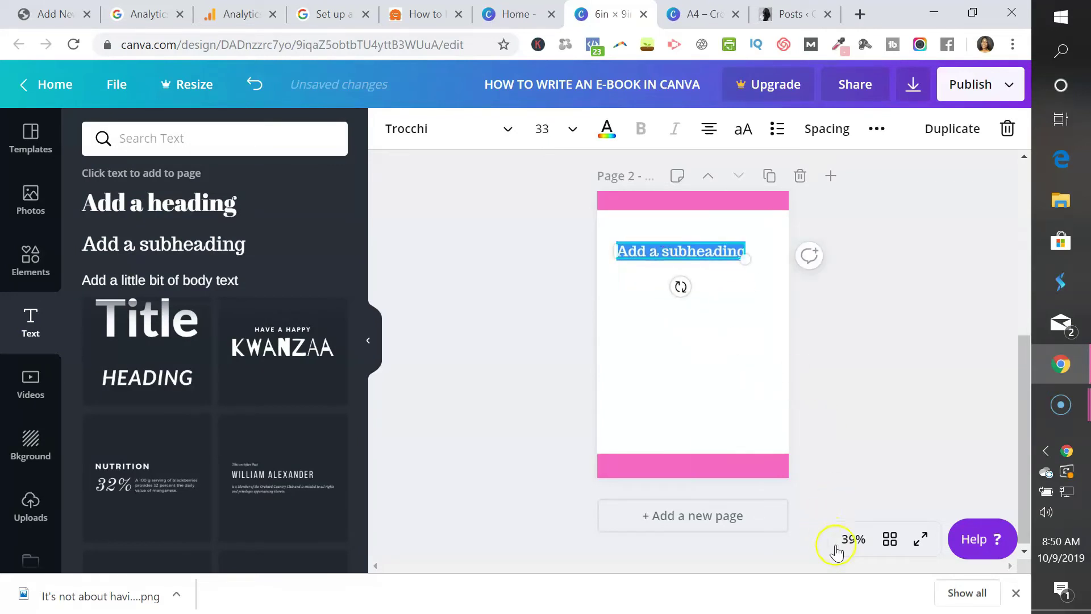
Move page 2's subheading to the page's upper-left area, just under the pink bar.
left_click(851, 538)
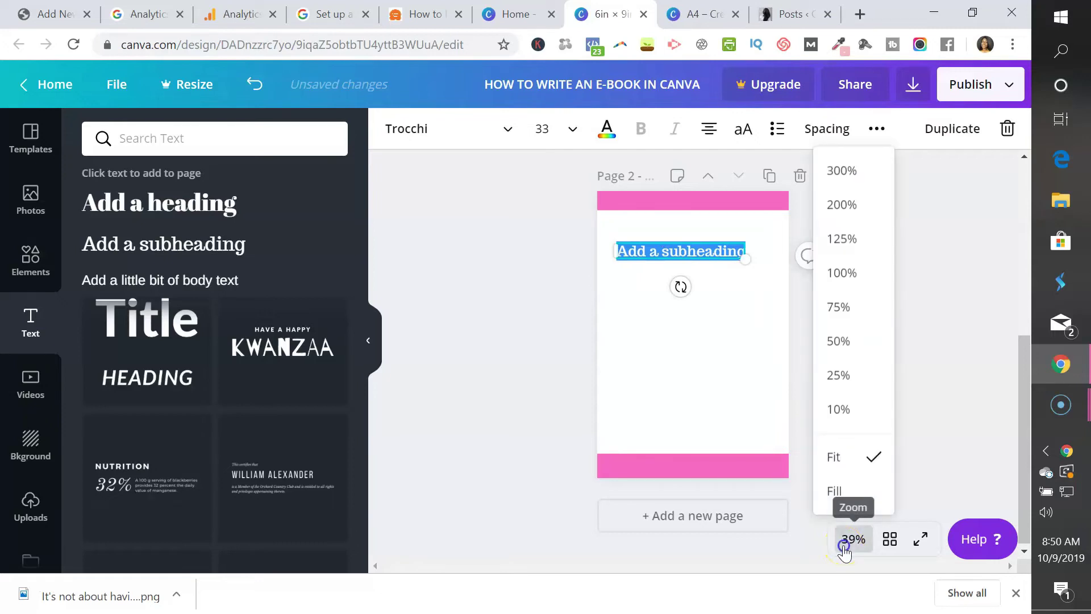
left_click(861, 271)
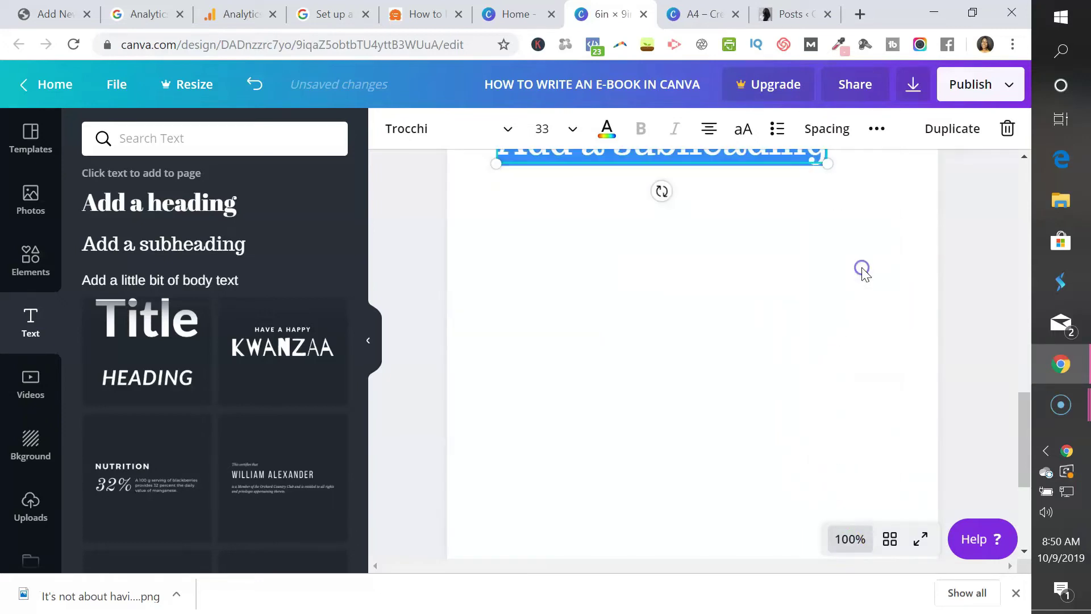
scroll(812, 350, "up", 5)
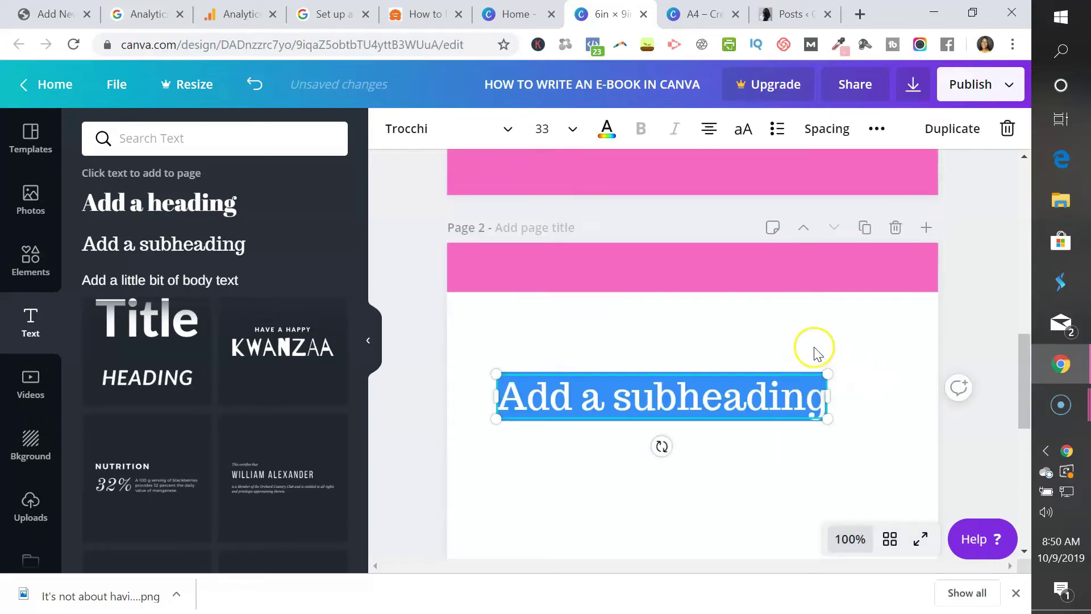
left_click(861, 379)
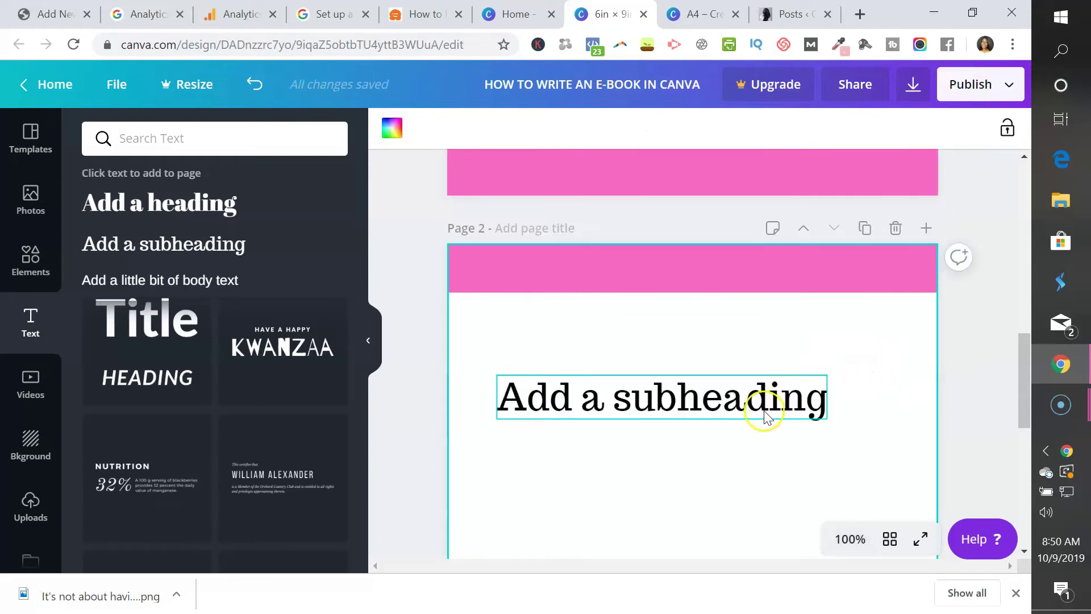
left_click(645, 398)
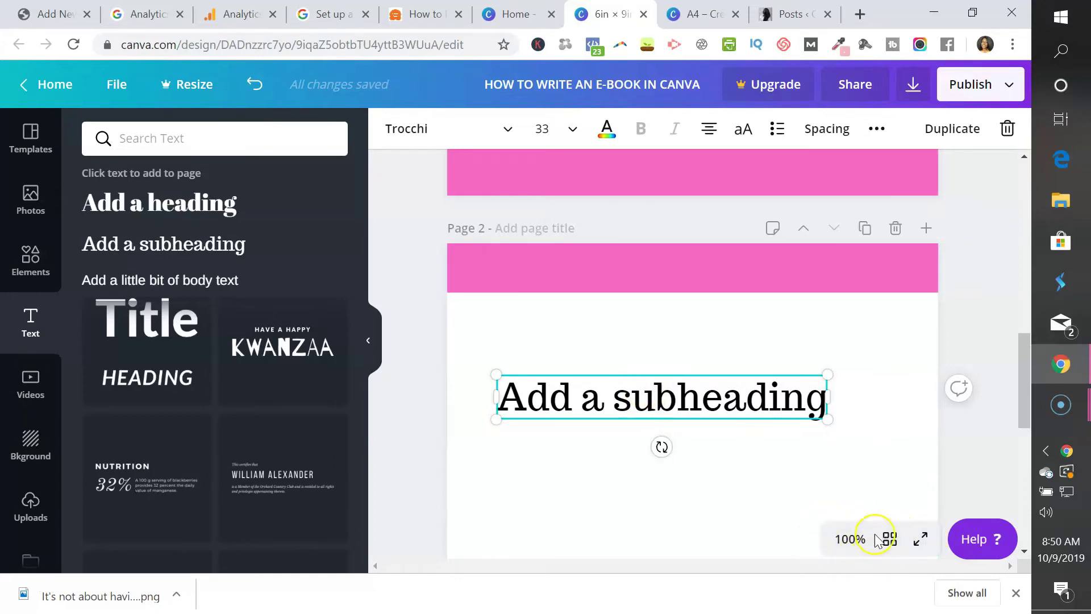
left_click(857, 546)
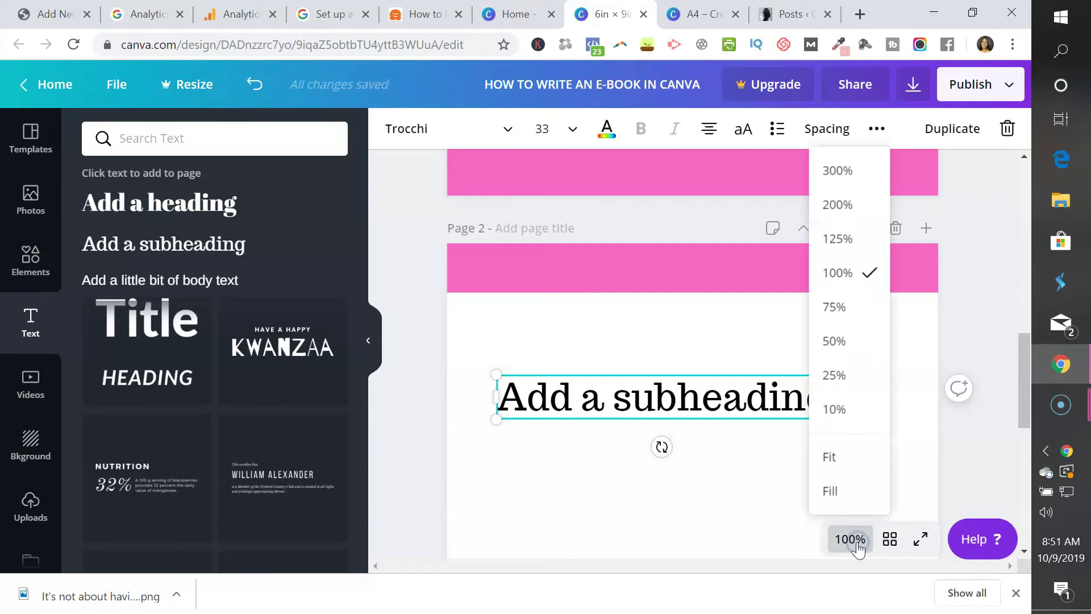
left_click(857, 545)
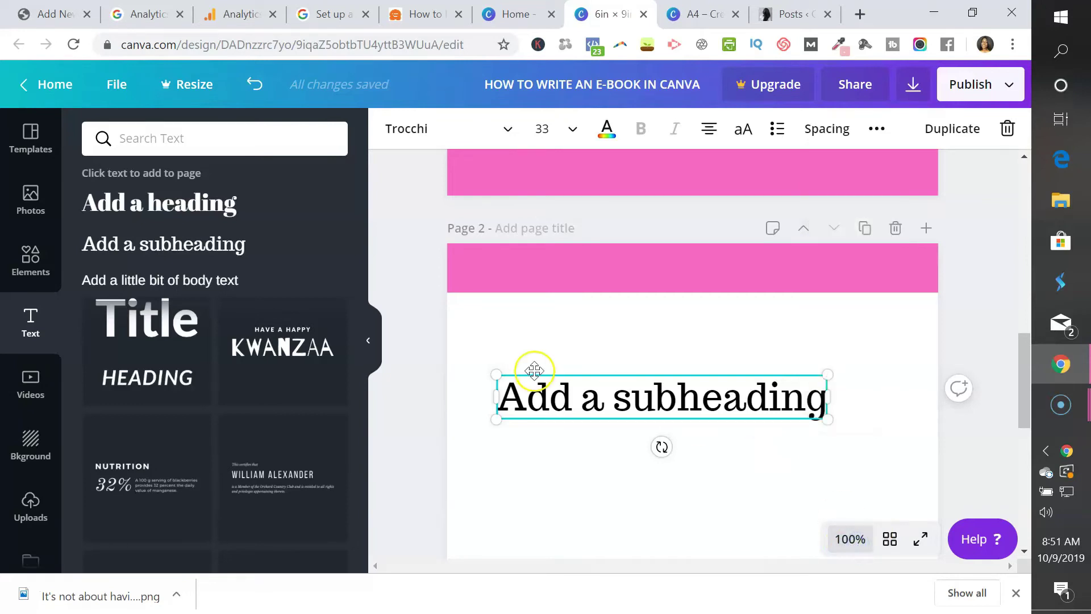
left_click_drag(538, 372, 502, 308)
View the page at 75% zoom and set the subheading's font size to 16.
left_click(853, 540)
left_click(869, 314)
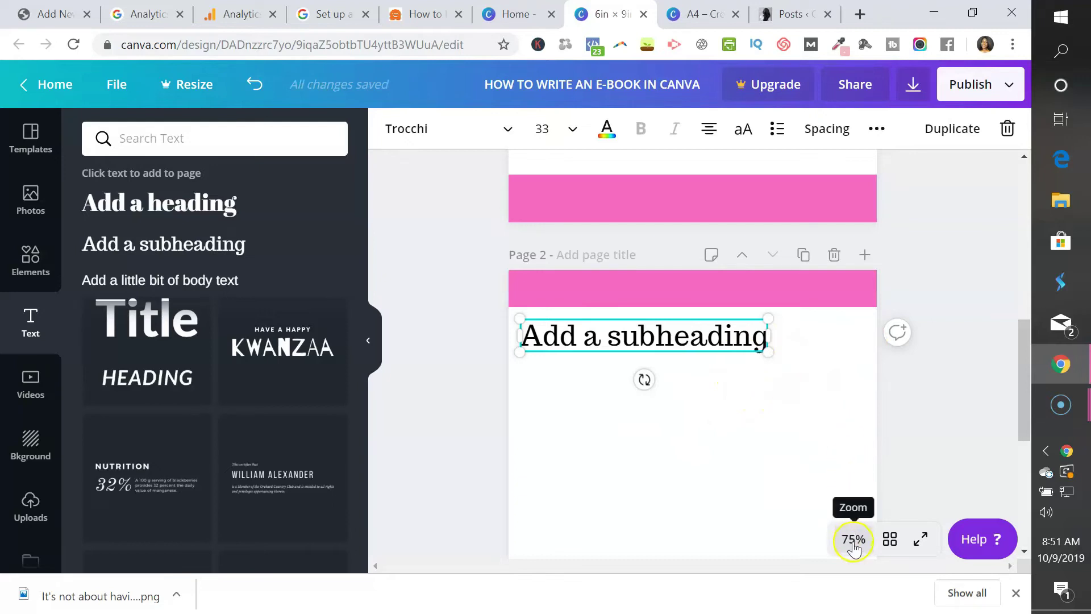
left_click(567, 132)
left_click(568, 344)
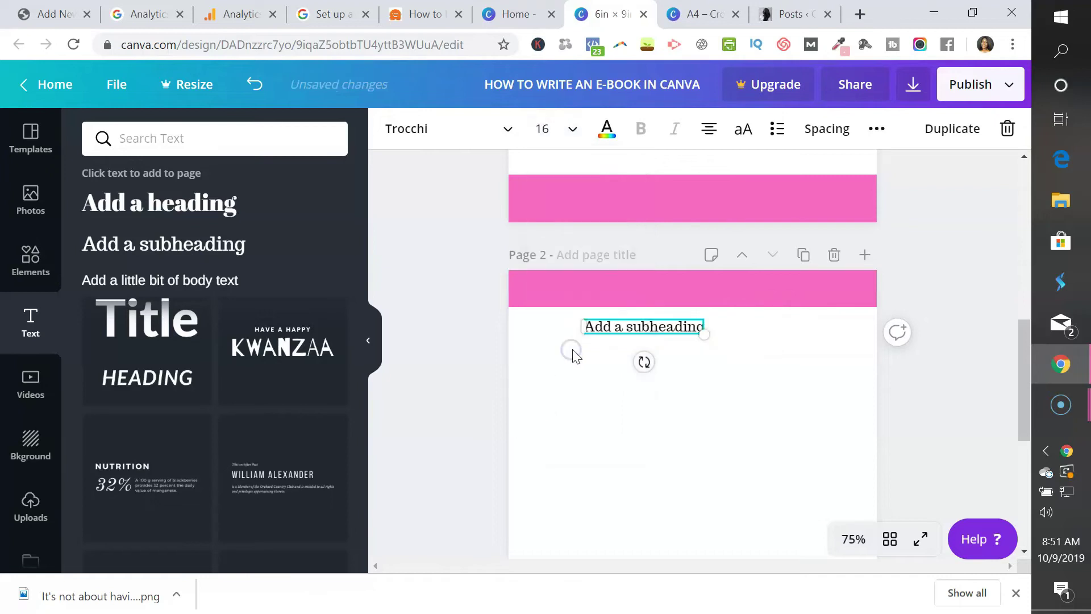
Shift page 2's subheading farther left and open the font choices to compare the page's text with the cover title.
left_click_drag(657, 319, 602, 319)
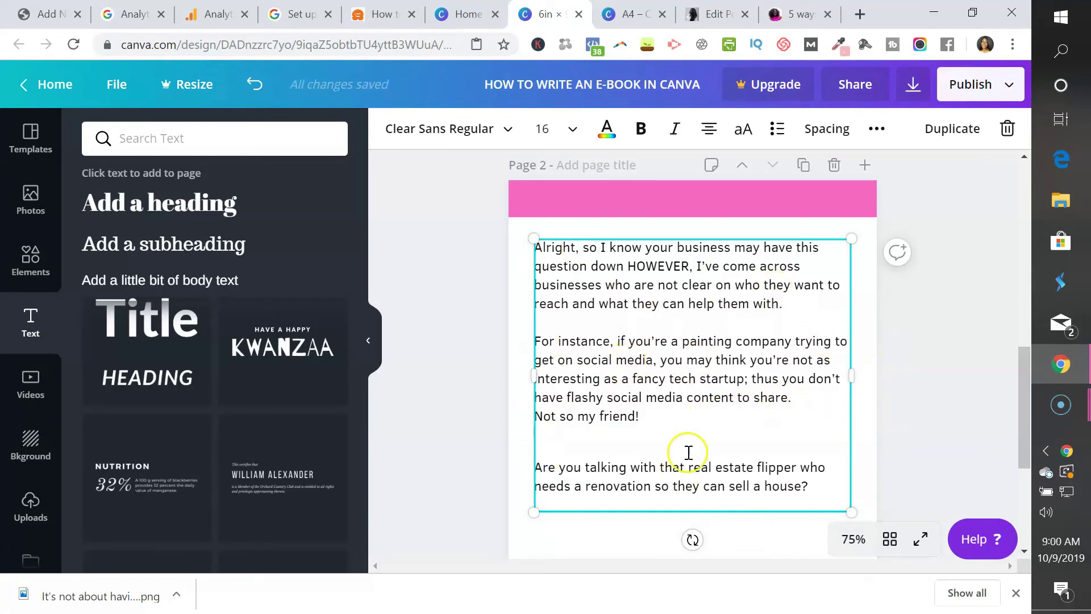
left_click(478, 139)
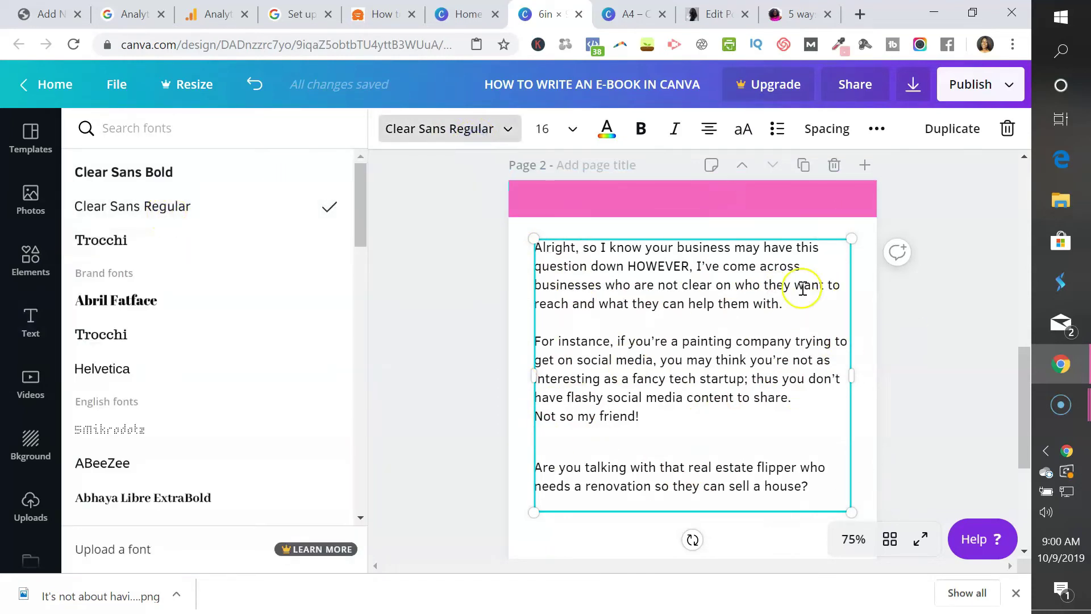
scroll(853, 293, "up", 8)
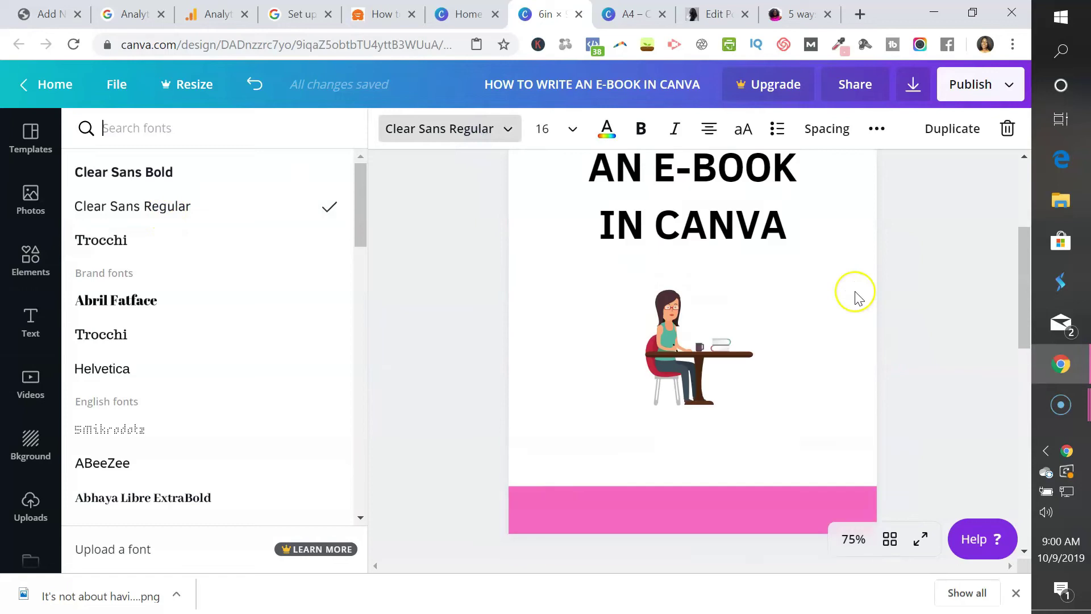
scroll(857, 296, "up", 2)
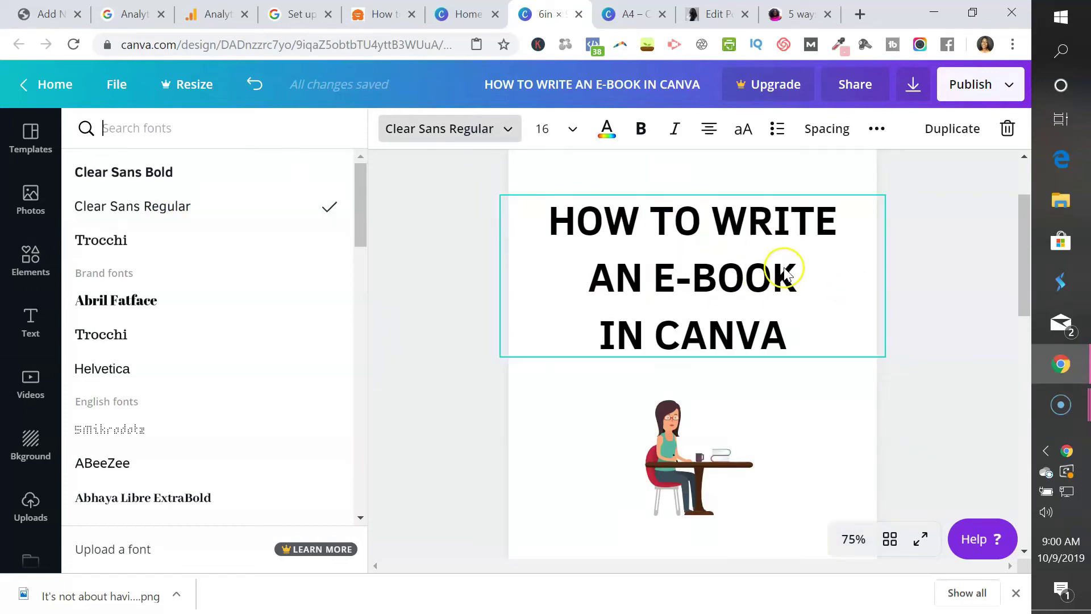
scroll(722, 268, "down", 10)
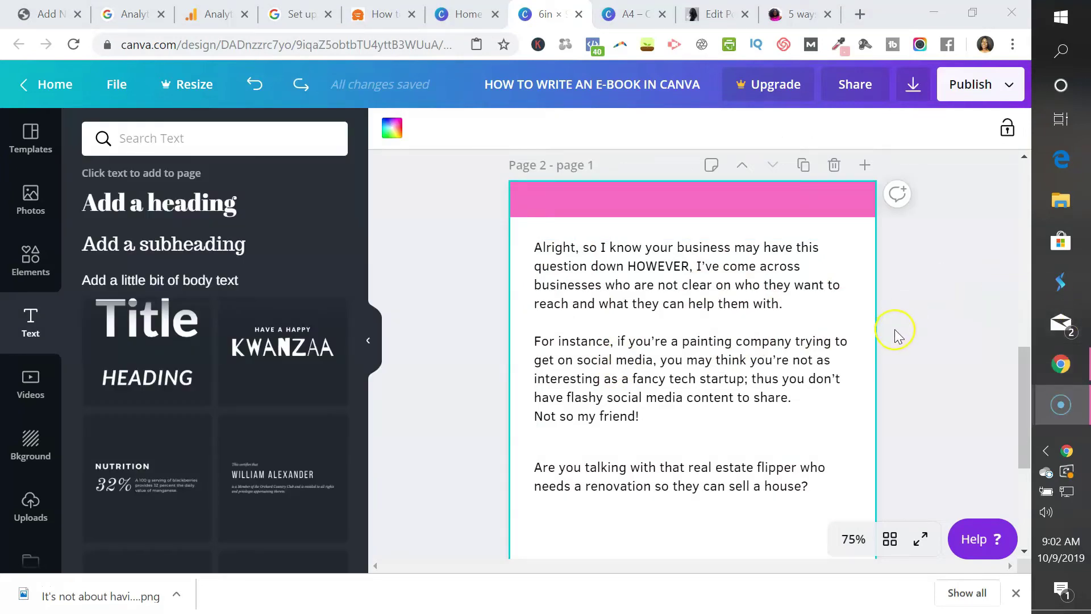
Add a subheading text box to page 2 and centre it in the pink bar at the foot of the page.
scroll(895, 336, "down", 3)
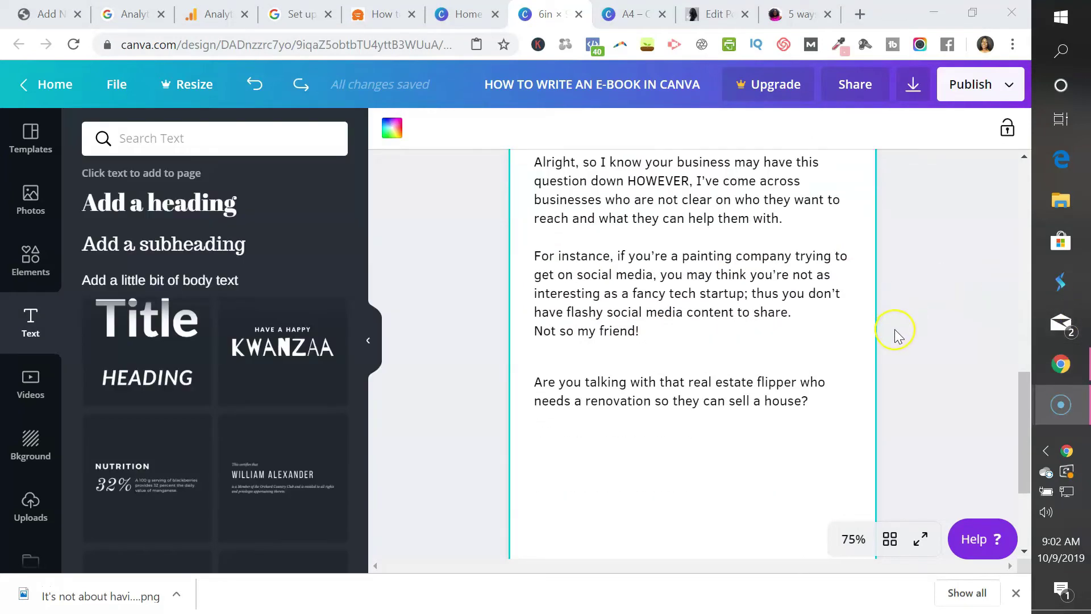
scroll(955, 335, "up", 2)
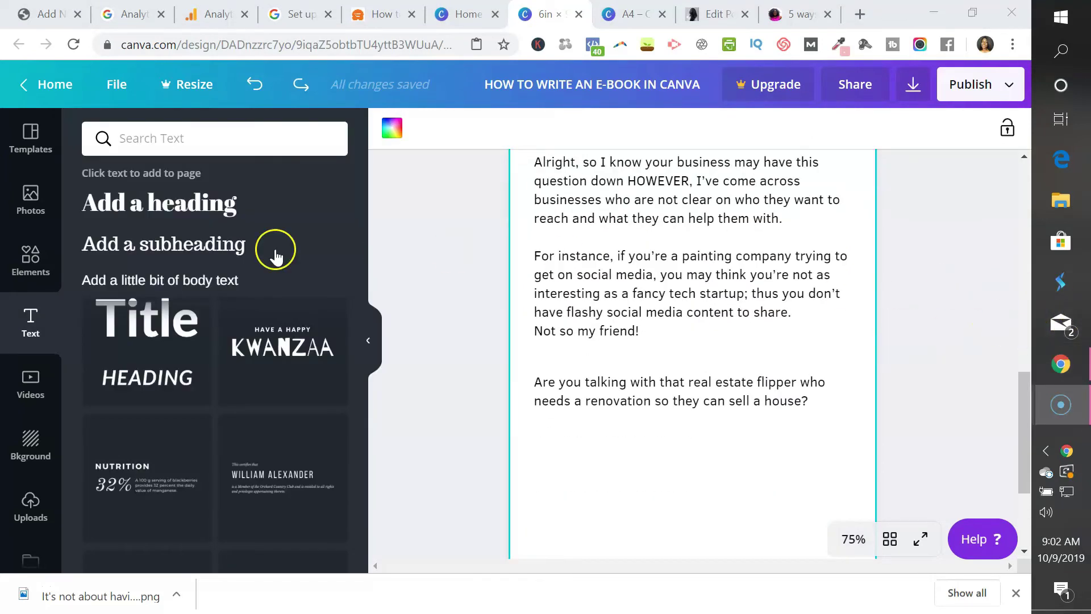
left_click(171, 250)
left_click(767, 363)
left_click_drag(747, 355, 742, 455)
scroll(758, 453, "down", 2)
scroll(748, 417, "down", 2)
left_click(726, 292)
left_click_drag(725, 283, 724, 439)
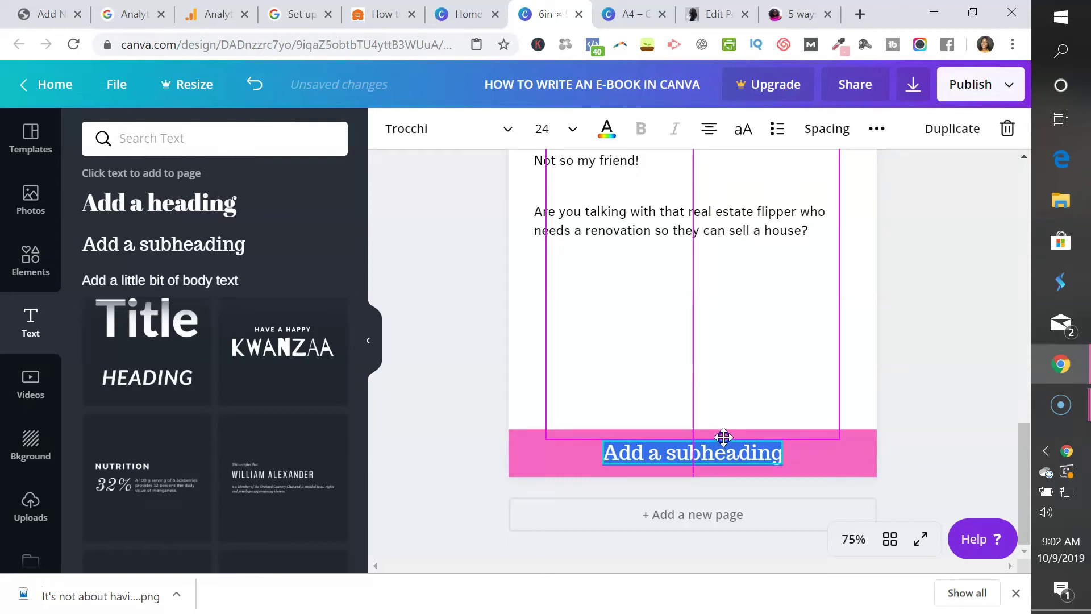
left_click_drag(723, 437, 724, 441)
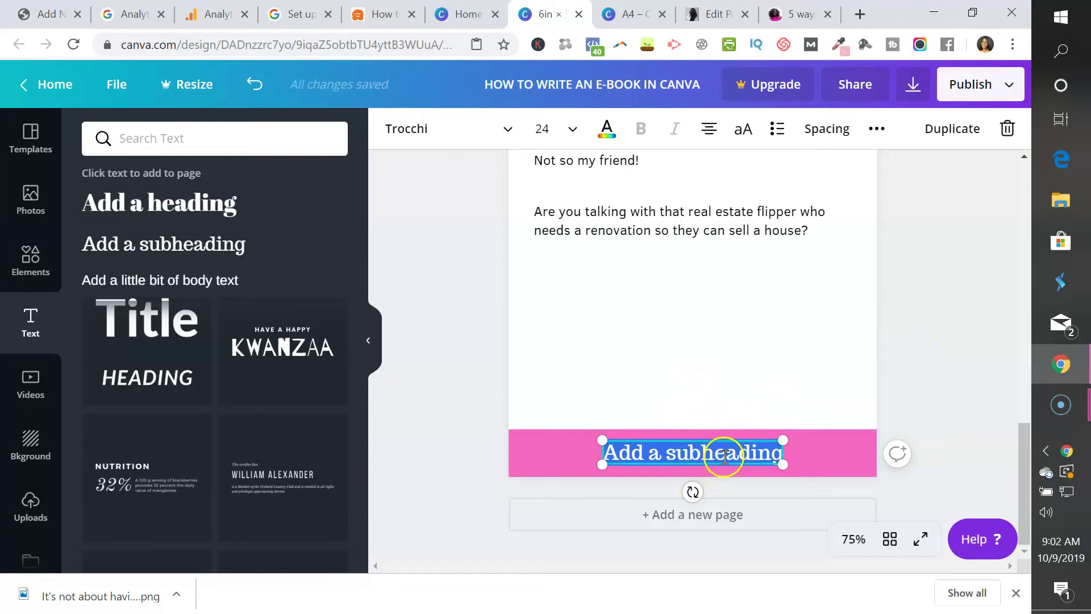
Replace the subheading text in page 2's lower pink bar with the page number 1.
left_click(726, 453)
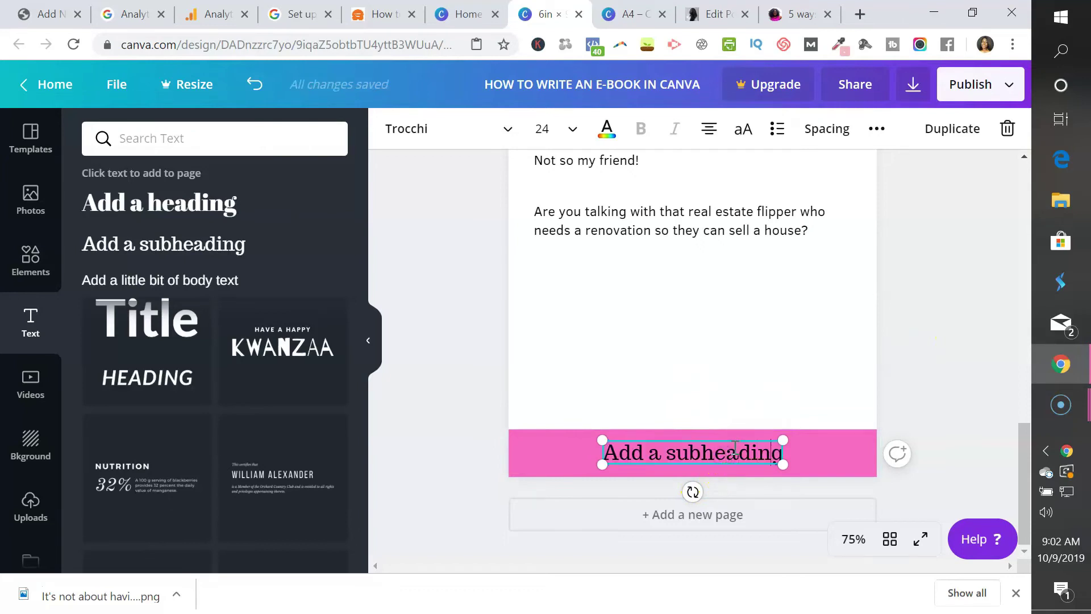
key("BackSpace")
key("BackSpace")
key("BackSpace")
key("BackSpace")
key("BackSpace")
key("BackSpace")
key("BackSpace")
key("BackSpace")
key("BackSpace")
key("BackSpace")
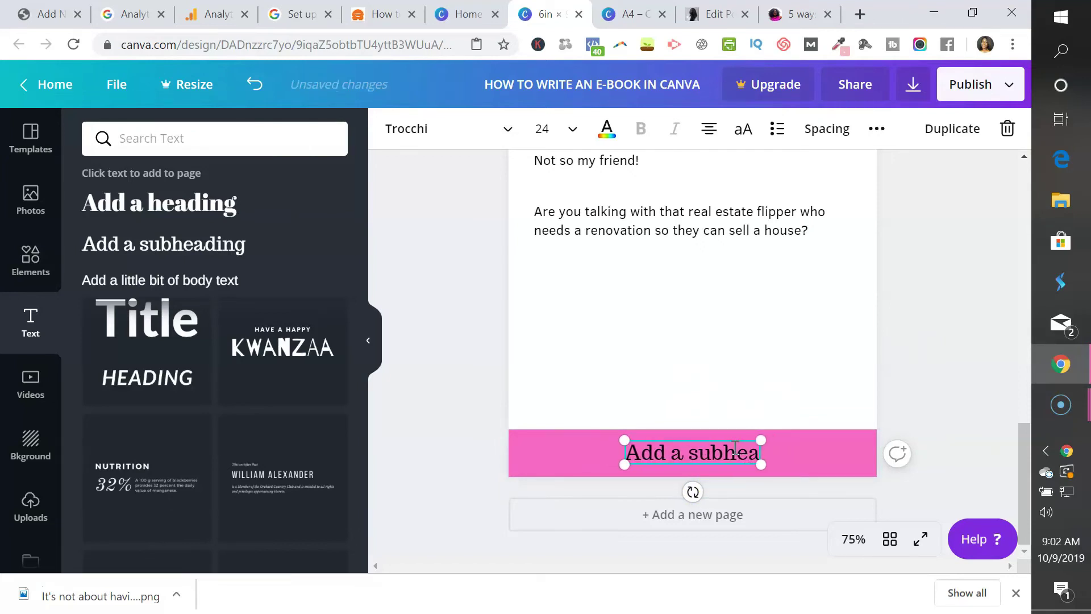
key("BackSpace")
key("BackSpace")
key("BackSpace")
key("BackSpace")
key("BackSpace")
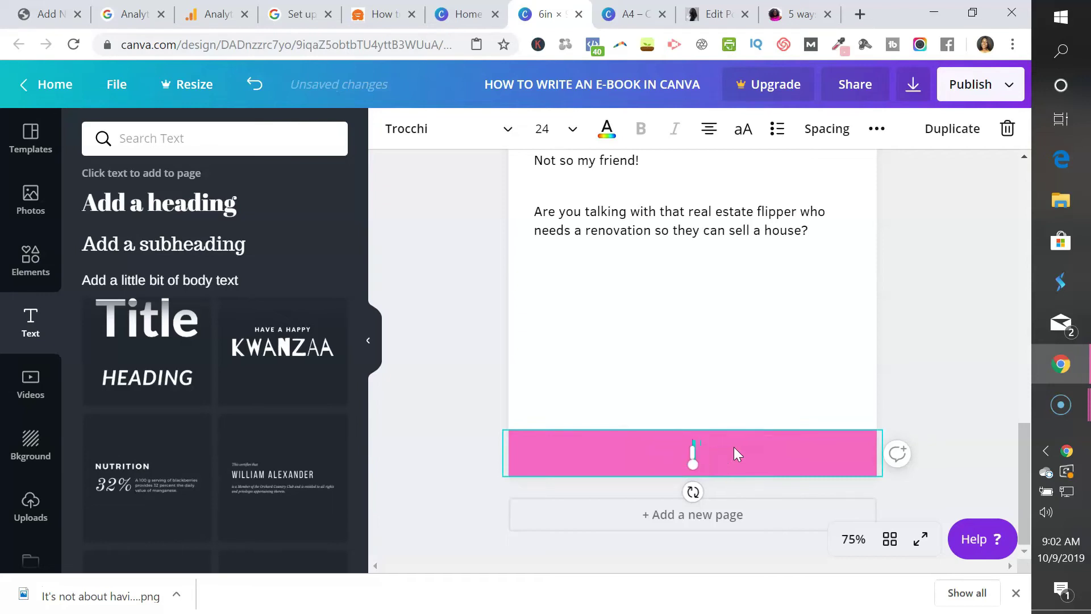
type("1")
left_click(791, 321)
left_click(922, 331)
Check page 2's text and page number, and browse the book illustrations in the elements library.
scroll(926, 372, "up", 6)
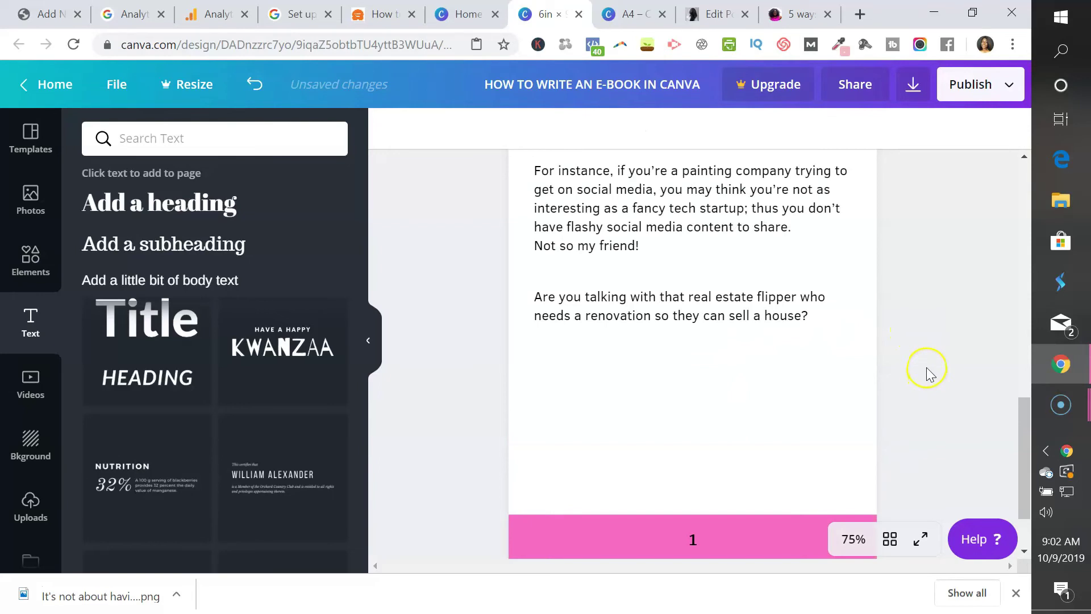
scroll(927, 369, "down", 4)
scroll(731, 212, "up", 2)
scroll(949, 352, "down", 3)
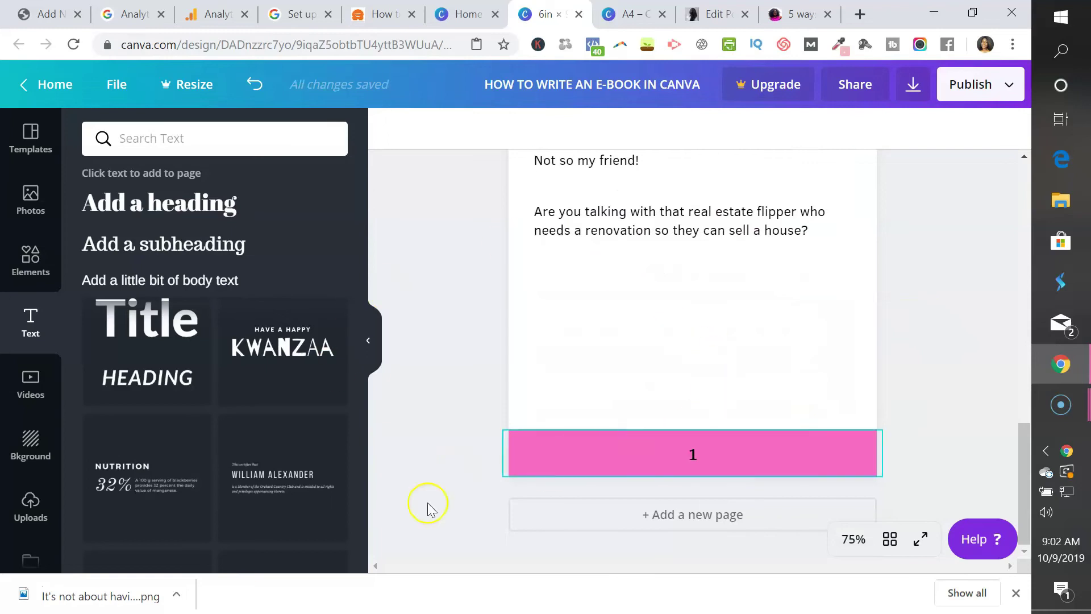
left_click(35, 271)
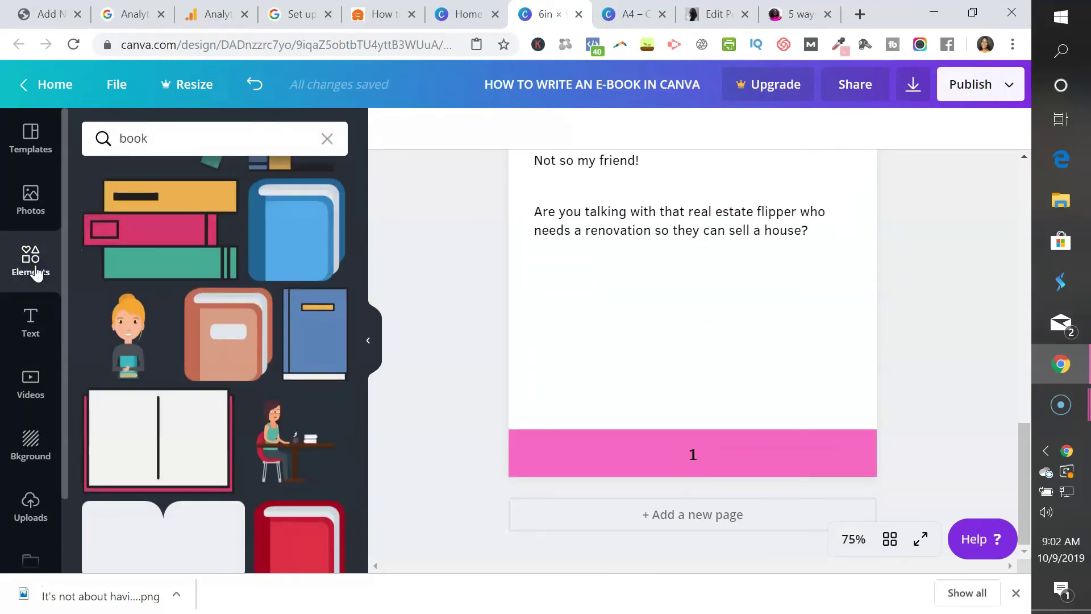
scroll(244, 419, "down", 5)
scroll(244, 418, "up", 2)
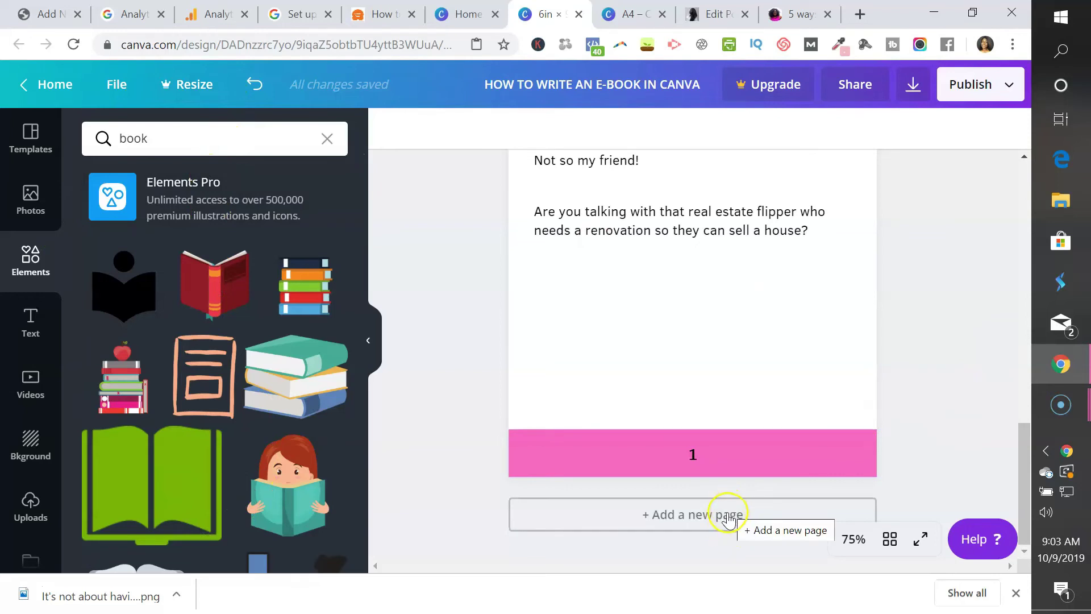
scroll(873, 360, "up", 3)
scroll(853, 398, "down", 3)
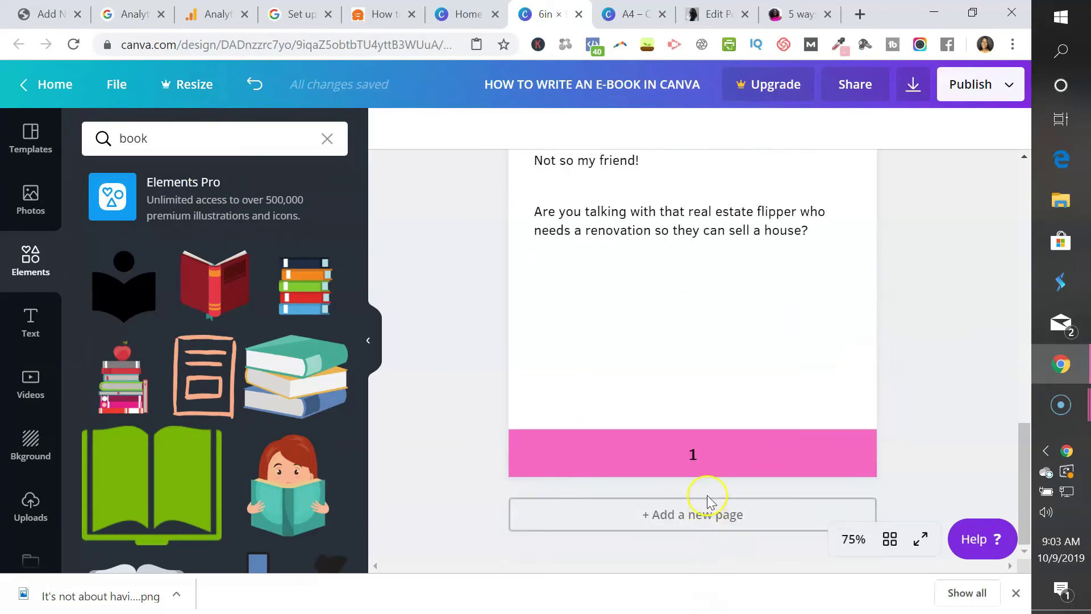
Duplicate page 2 and delete the body text from the copy.
left_click(707, 513)
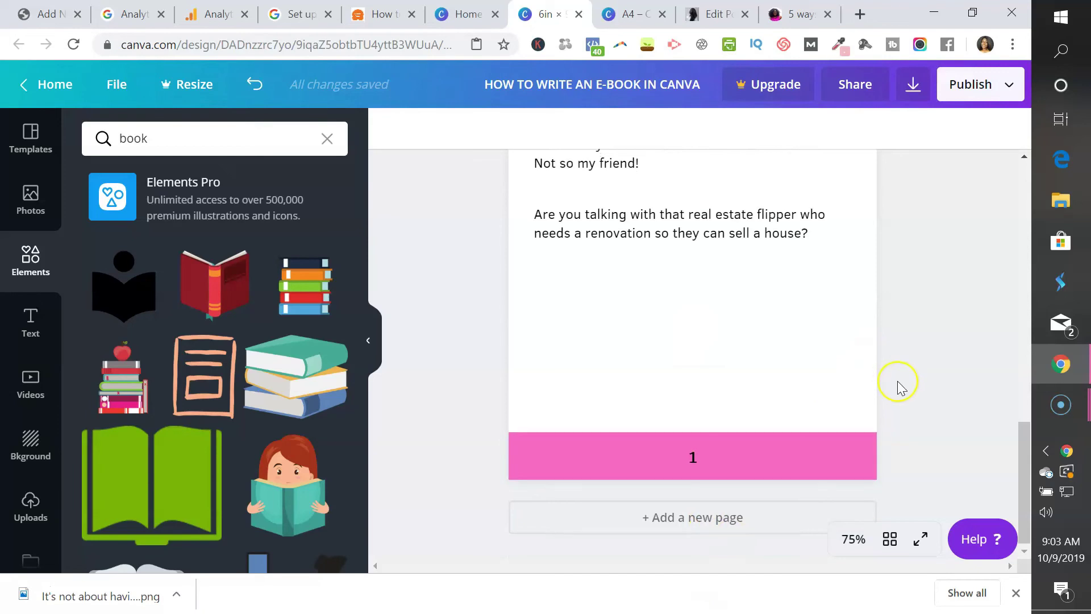
scroll(898, 387, "up", 2)
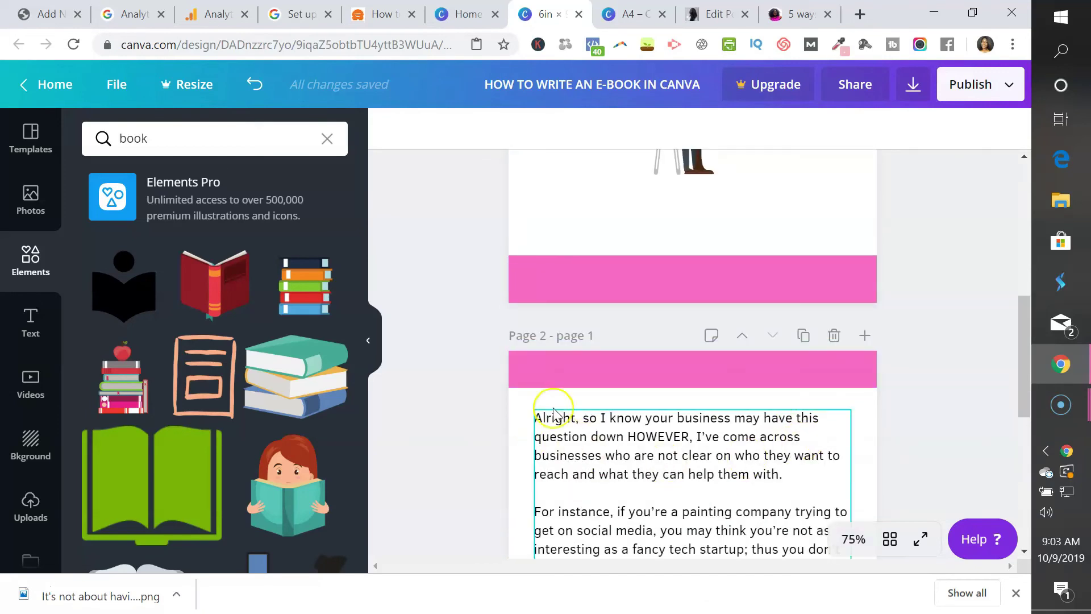
left_click(802, 335)
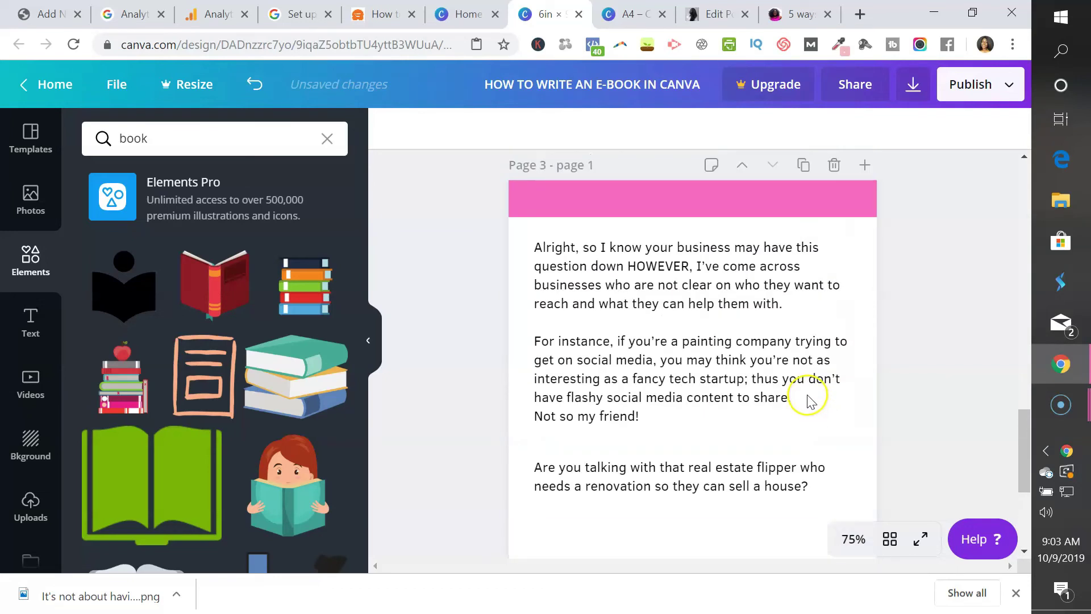
left_click(824, 378)
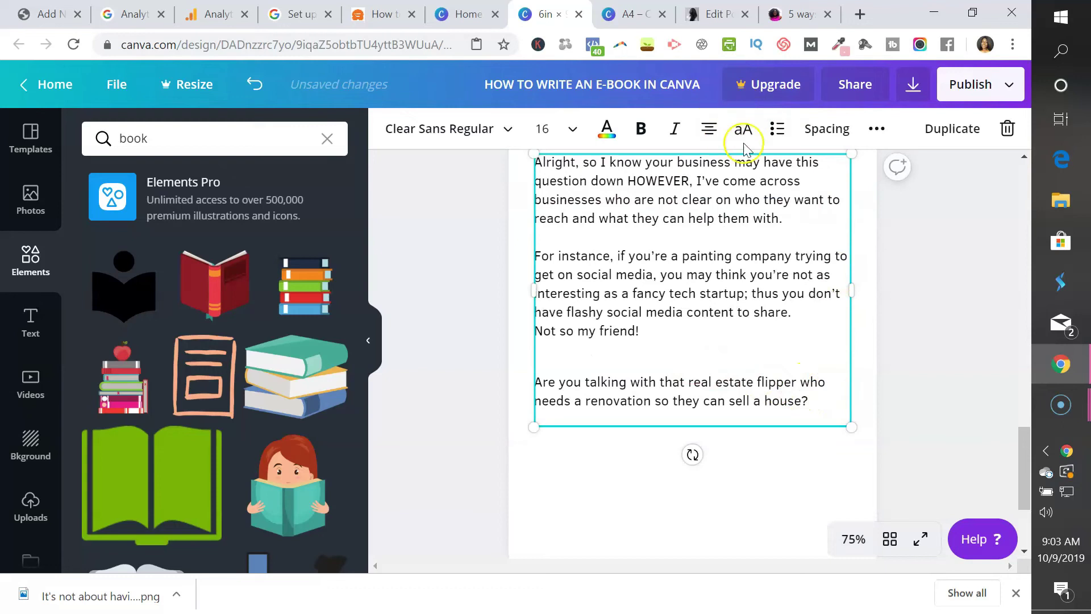
left_click(1005, 133)
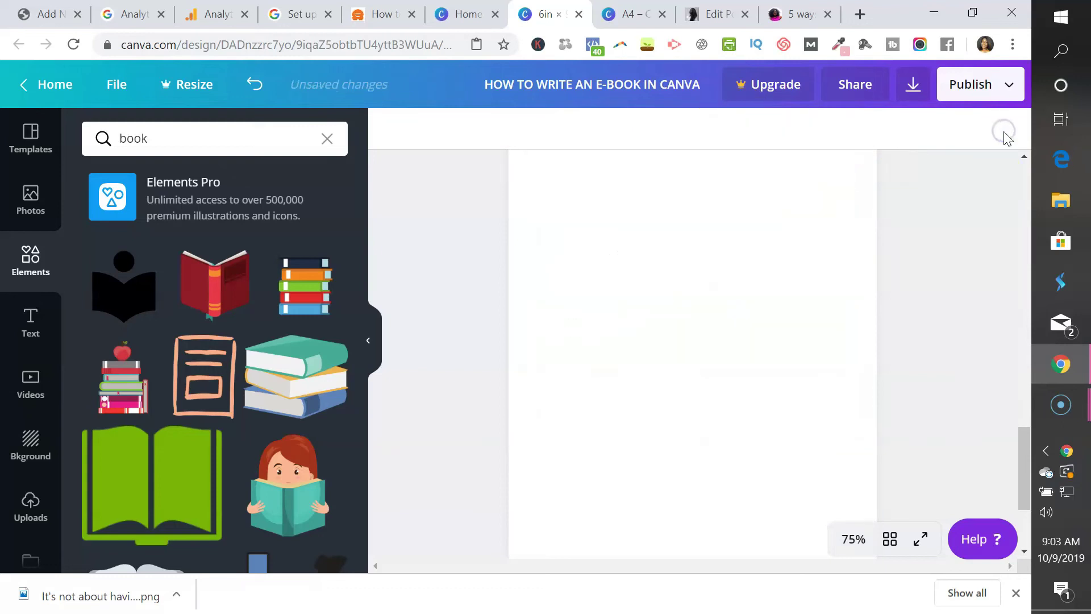
Duplicate the emptied page twice to create pages 4 and 5 with the same pink bars and page number.
scroll(914, 399, "up", 3)
scroll(912, 395, "down", 6)
scroll(909, 383, "down", 5)
scroll(852, 285, "up", 1)
left_click(807, 251)
left_click(801, 252)
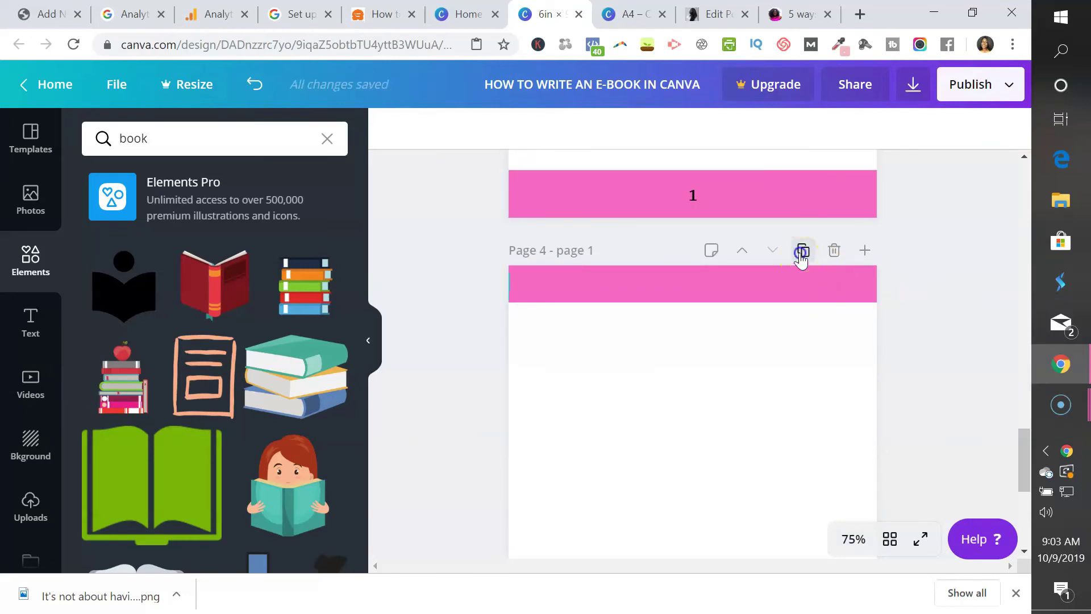
scroll(885, 315, "down", 6)
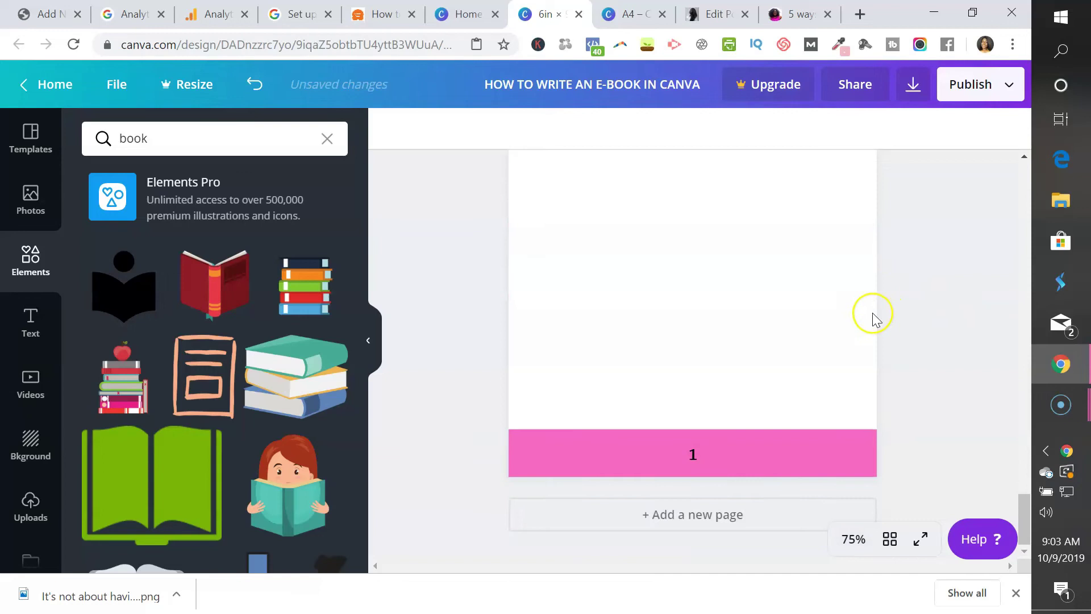
Examine the duplicated blank pages and the page number in page 4's lower pink bar.
scroll(910, 375, "up", 10)
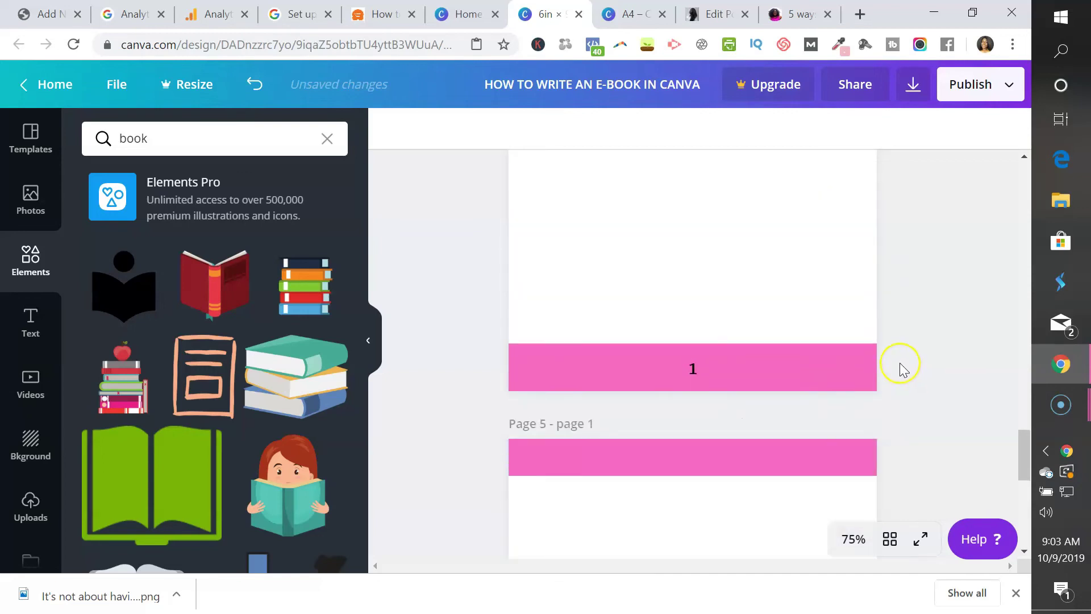
scroll(899, 375, "up", 2)
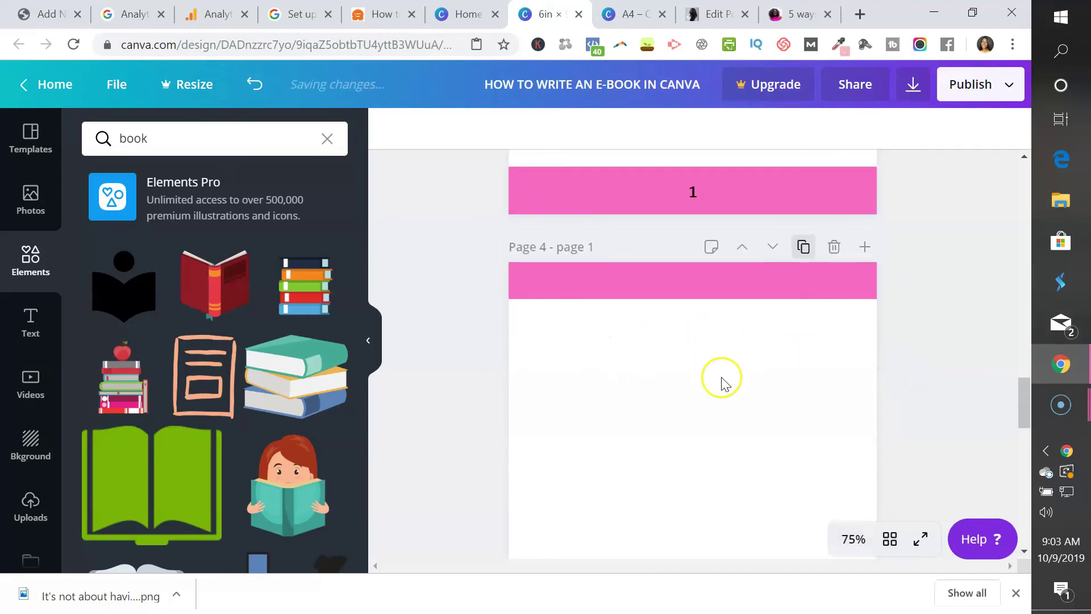
scroll(719, 381, "down", 4)
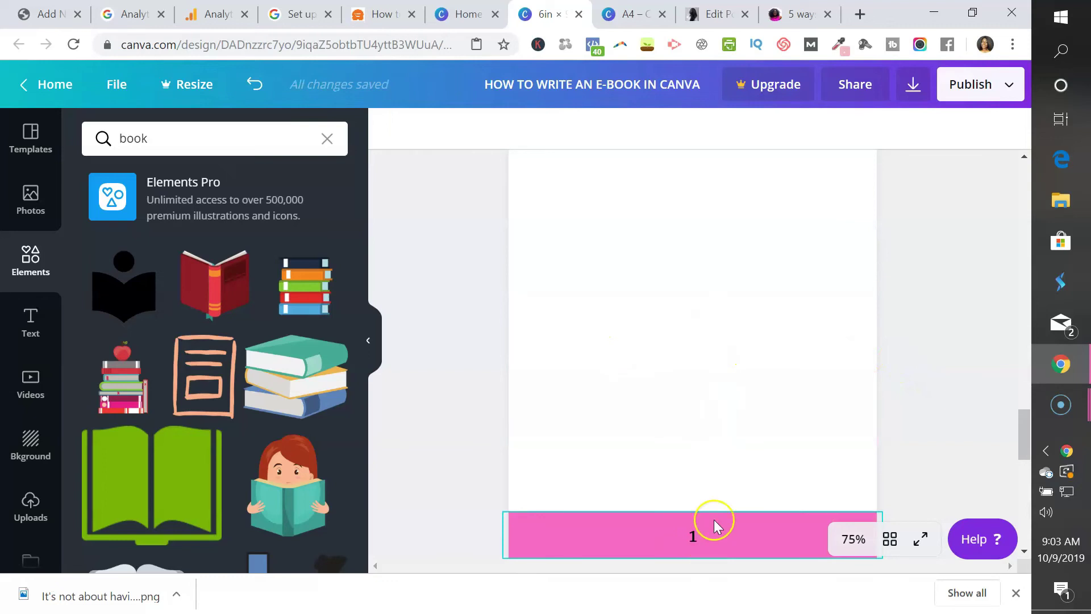
scroll(841, 394, "up", 2)
scroll(834, 340, "down", 4)
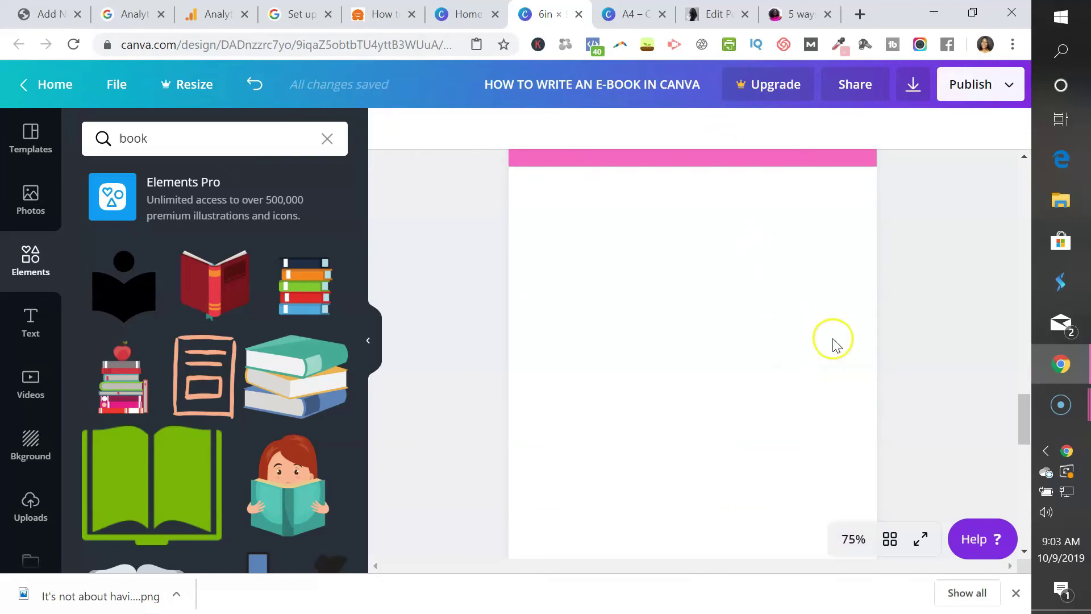
scroll(698, 441, "up", 1)
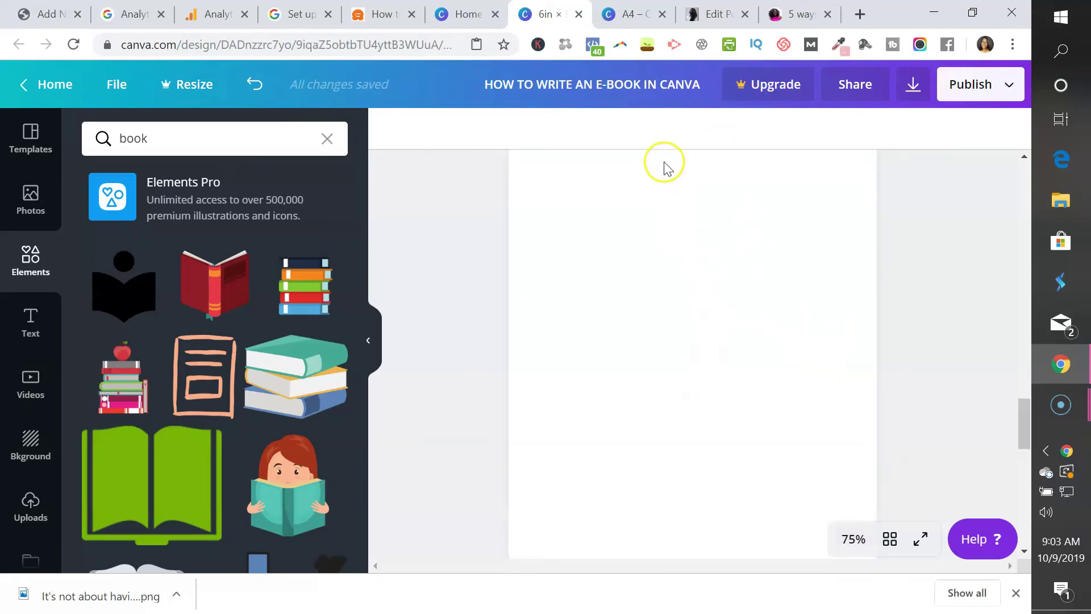
scroll(682, 385, "up", 1)
scroll(685, 381, "down", 2)
left_click(694, 273)
double_click(693, 283)
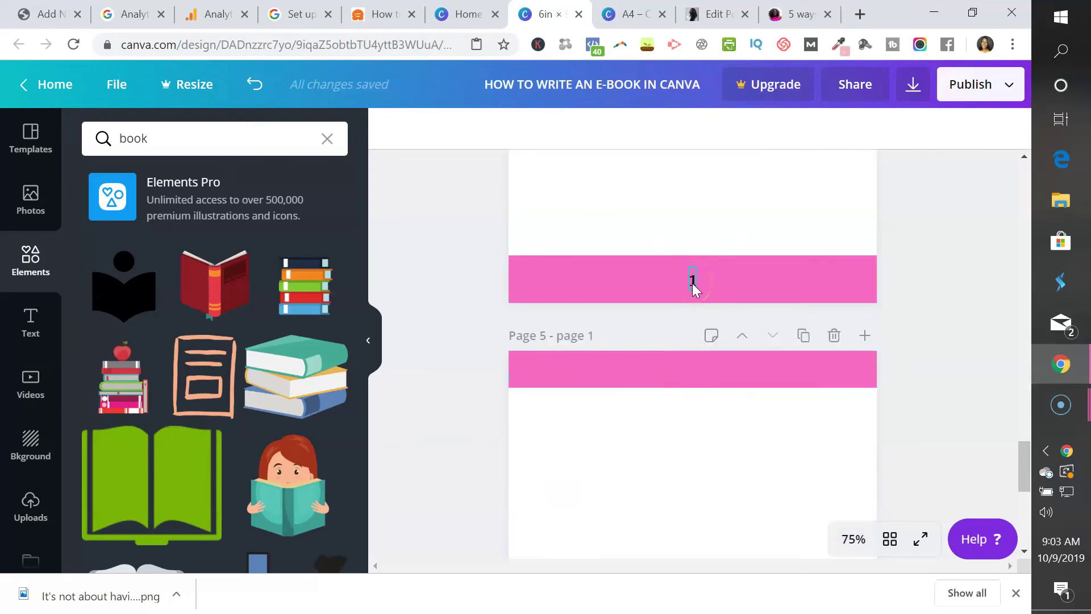
left_click(836, 407)
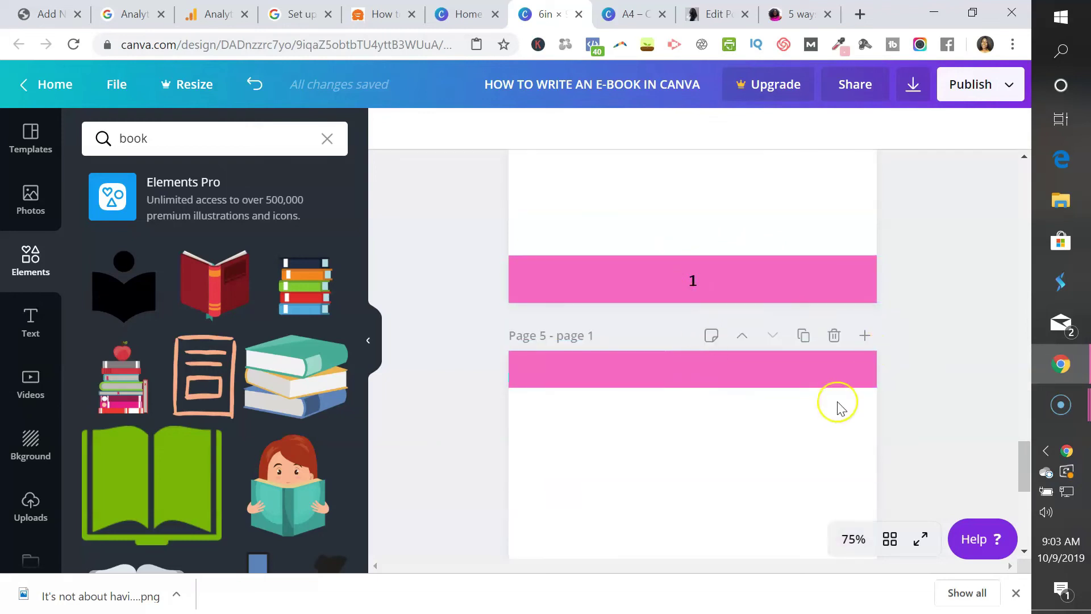
Delete the duplicated pages 5, 4 and 3, keeping only the cover and page 2.
left_click(835, 334)
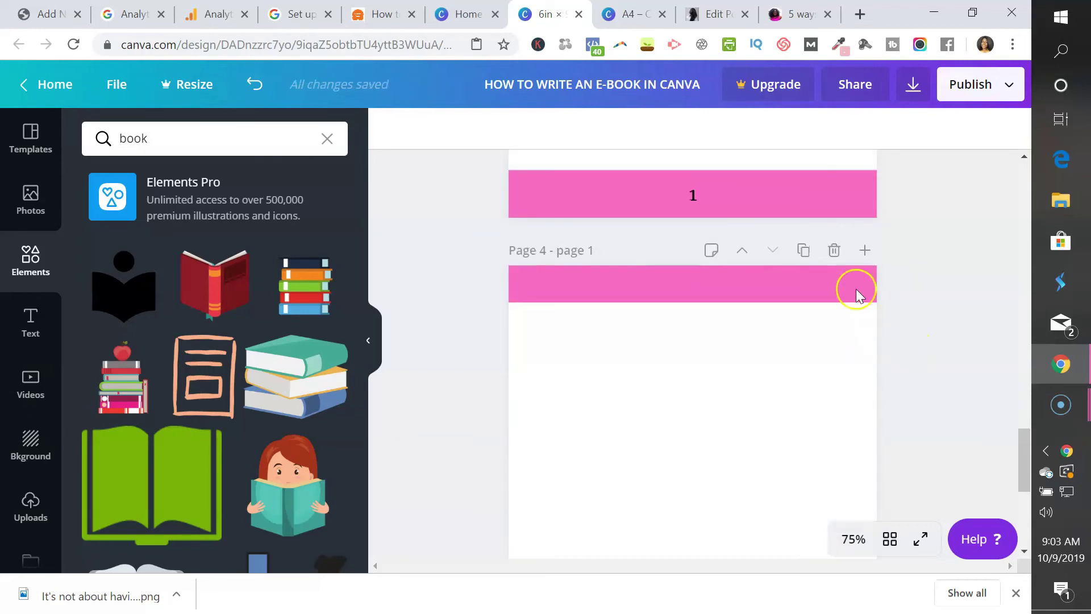
left_click(835, 250)
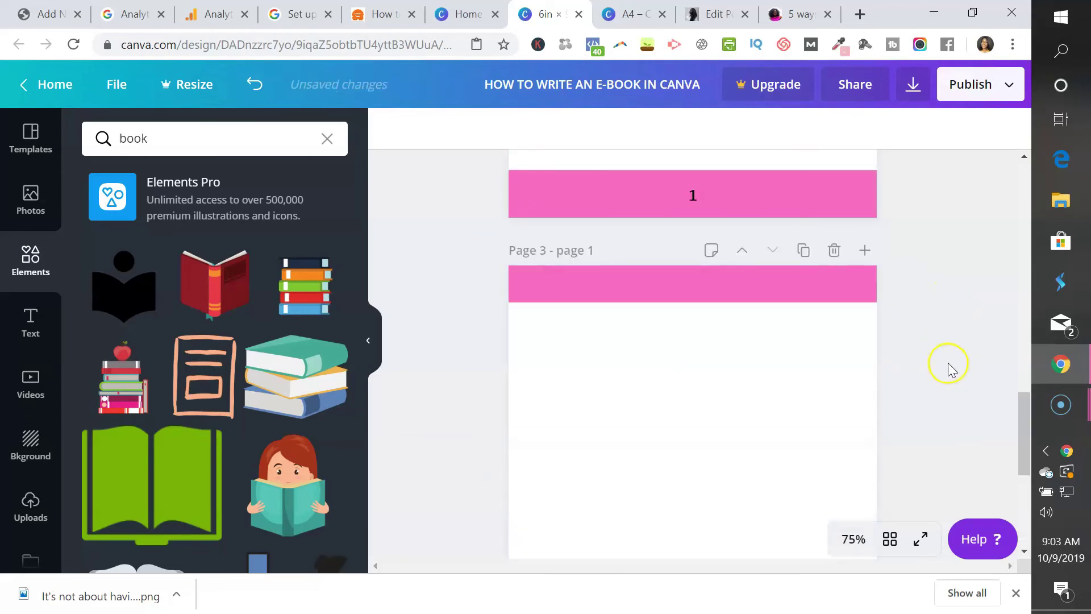
left_click(834, 249)
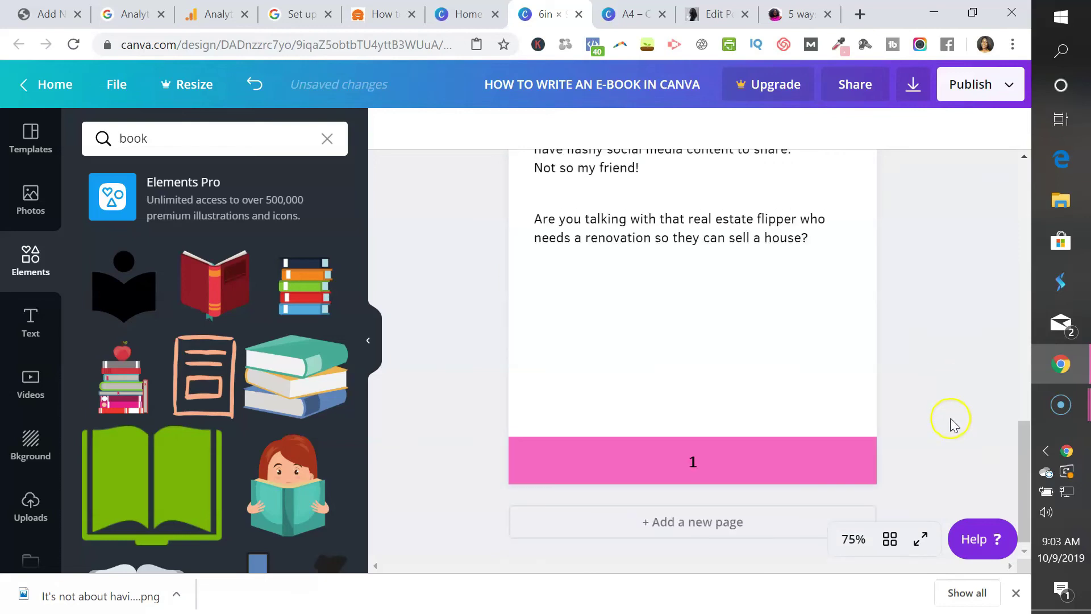
scroll(952, 415, "up", 8)
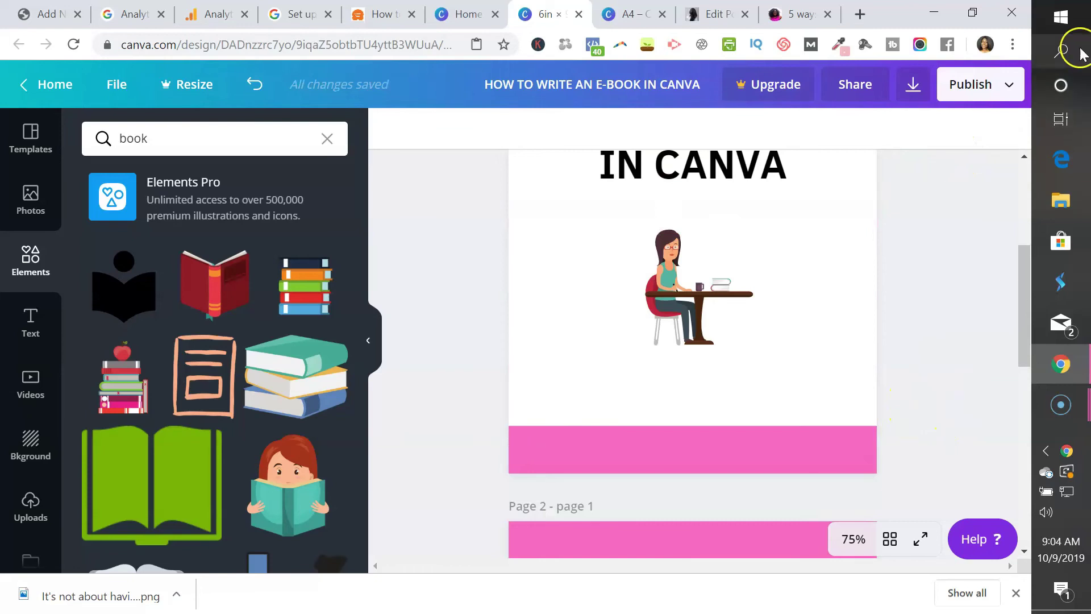
Download all pages of the e-book design as a PDF Standard file.
left_click(1005, 90)
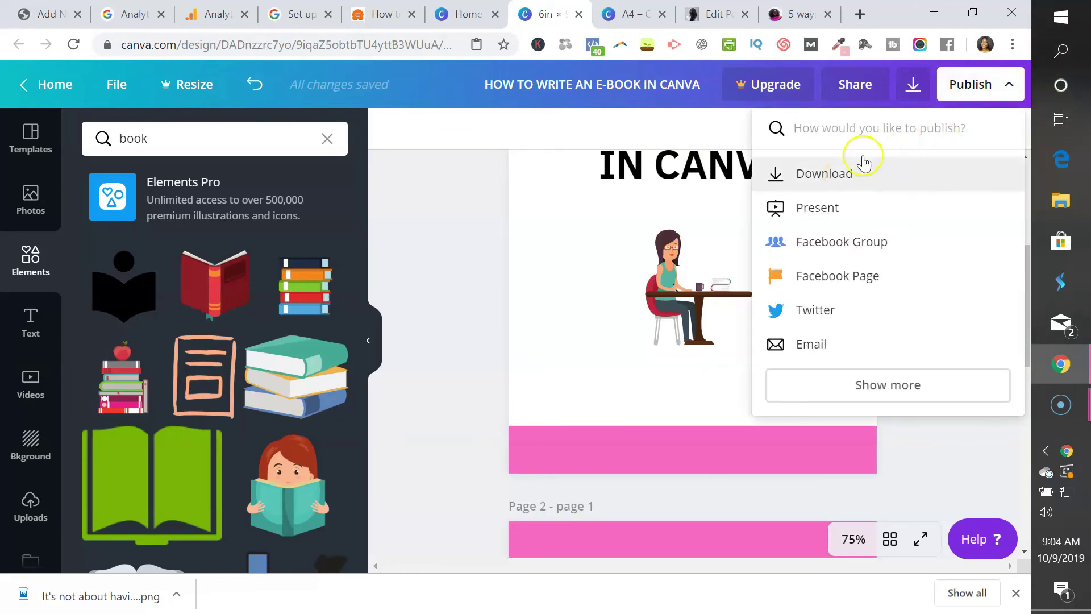
left_click(913, 91)
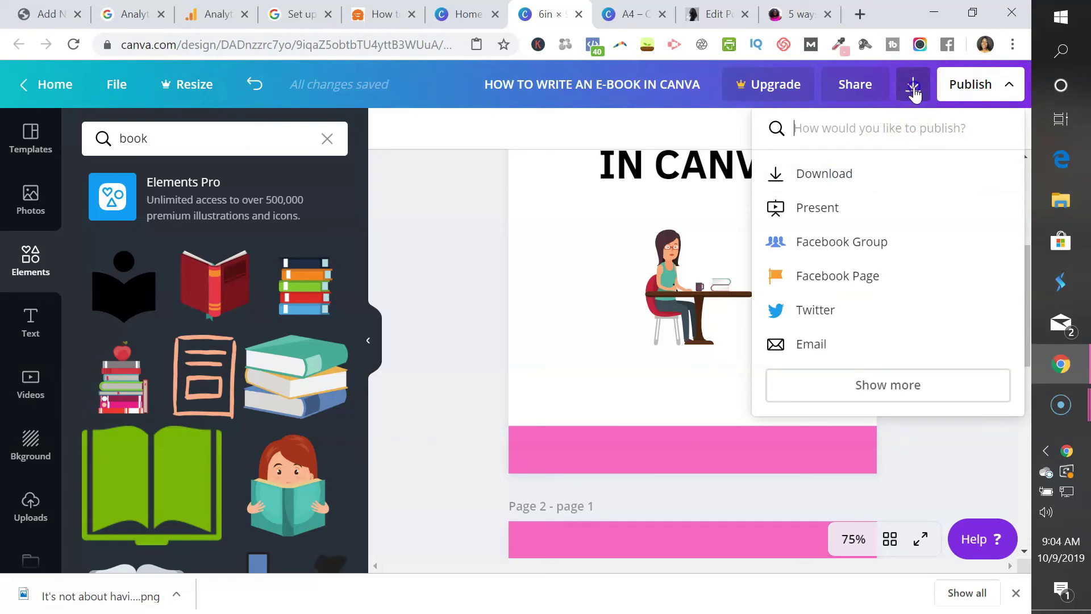
left_click(980, 209)
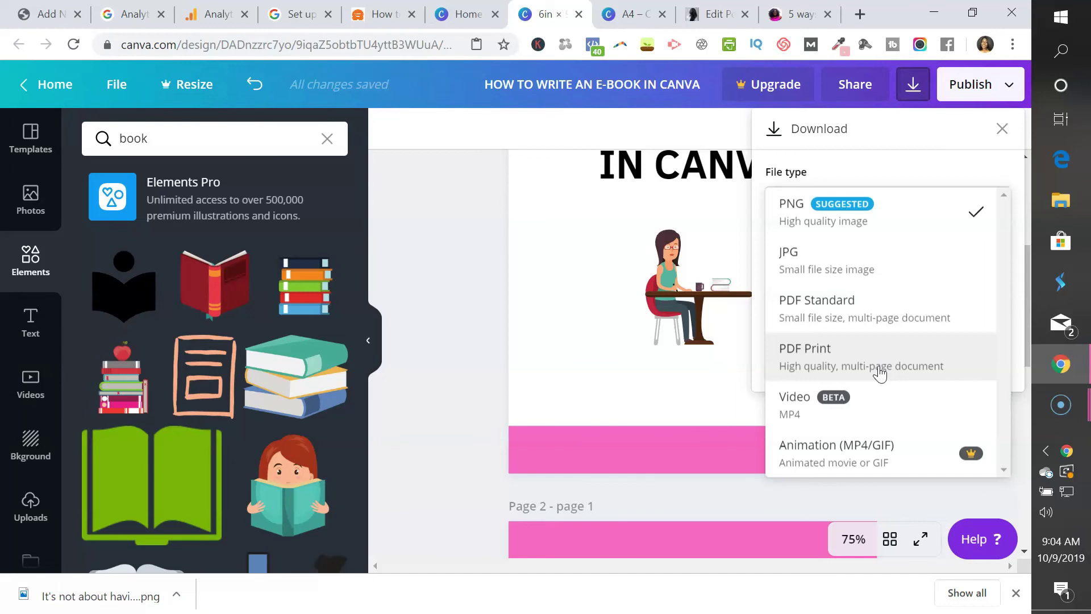
left_click(864, 316)
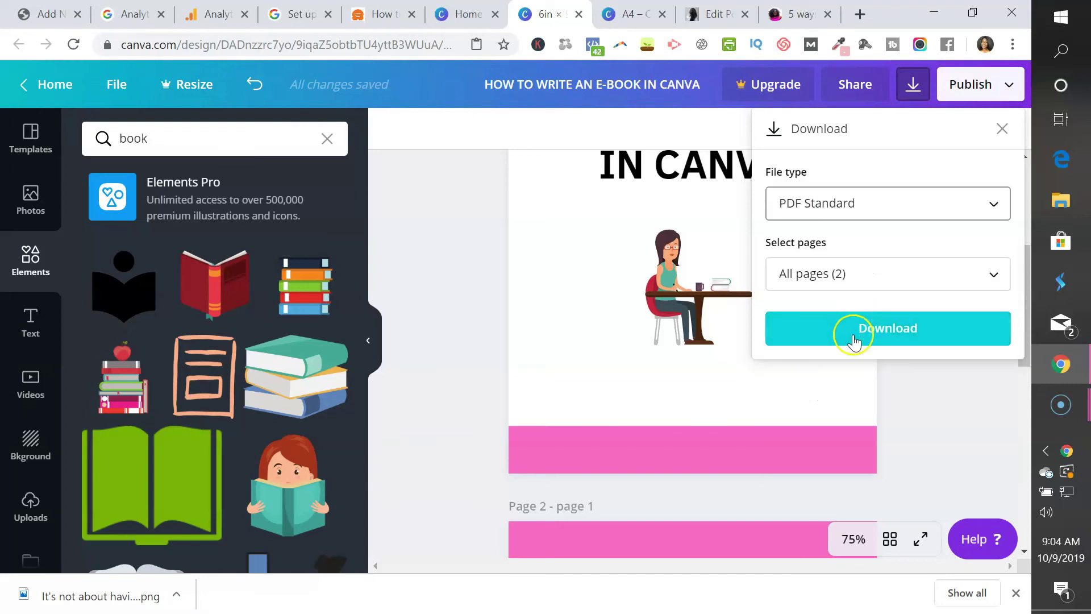
left_click(890, 328)
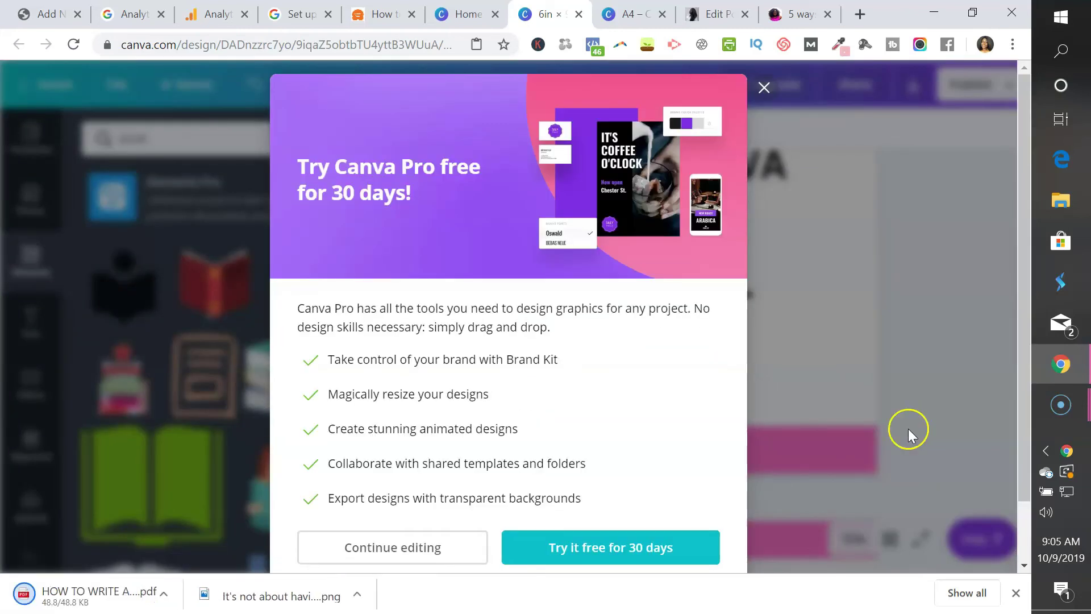
Open the downloaded e-book PDF and review its cover and inner page.
left_click(98, 605)
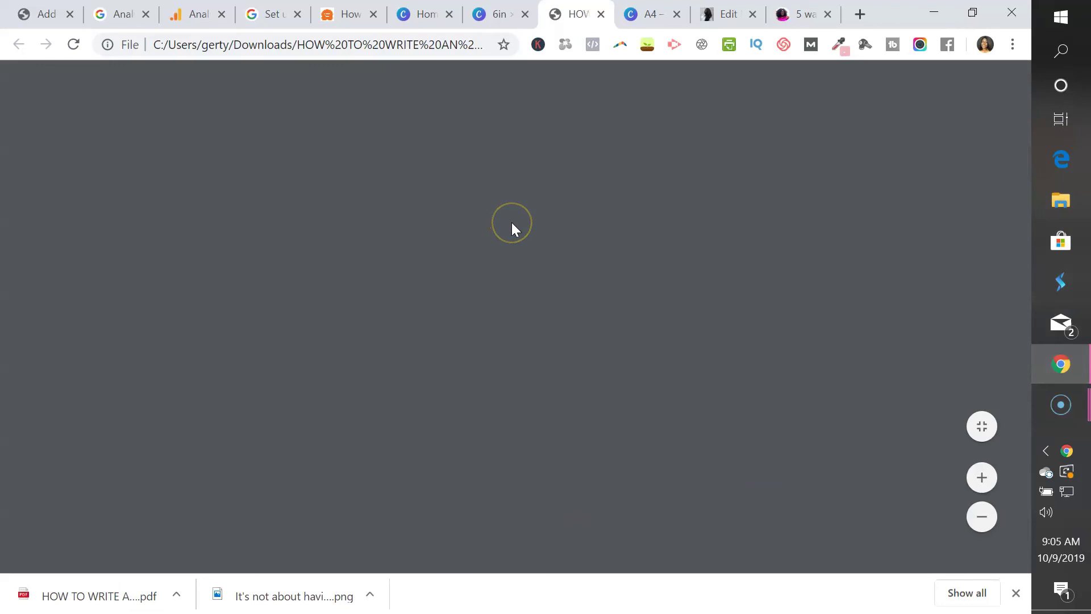
scroll(687, 250, "down", 7)
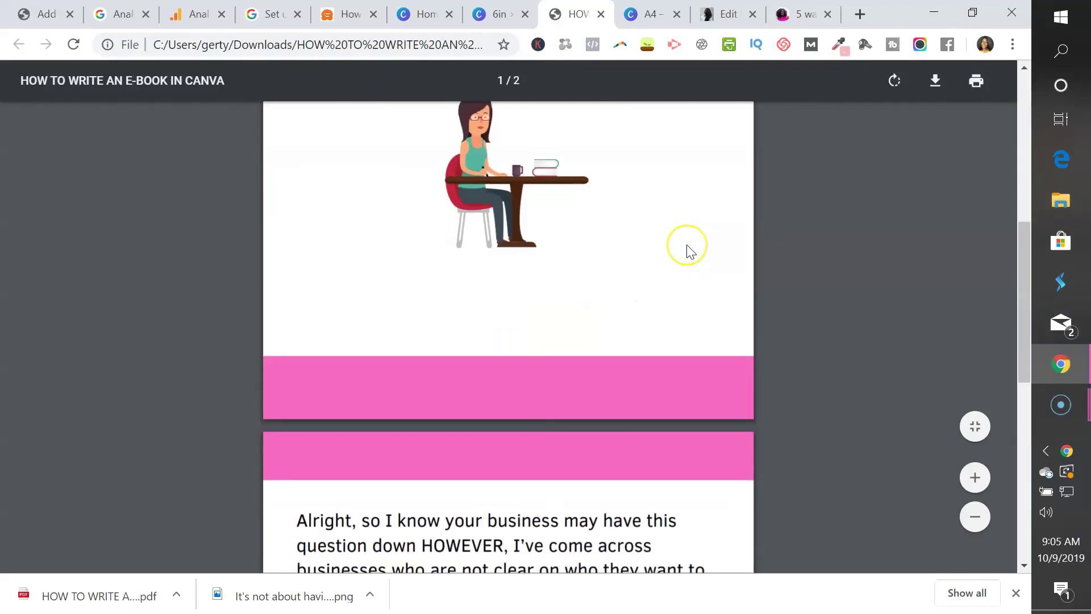
scroll(687, 250, "down", 8)
scroll(687, 245, "up", 15)
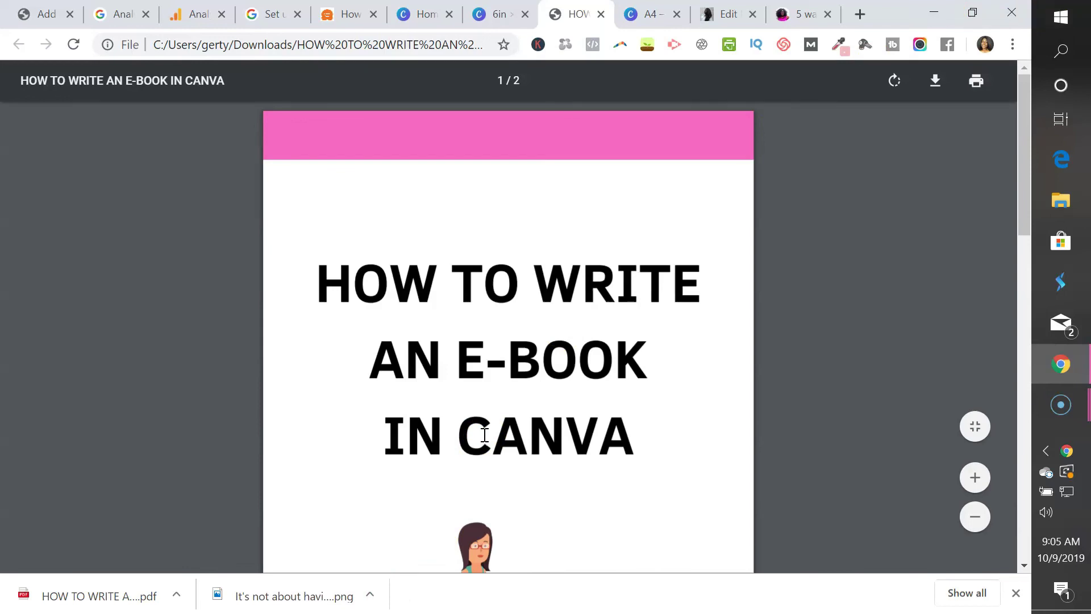
left_click(588, 412)
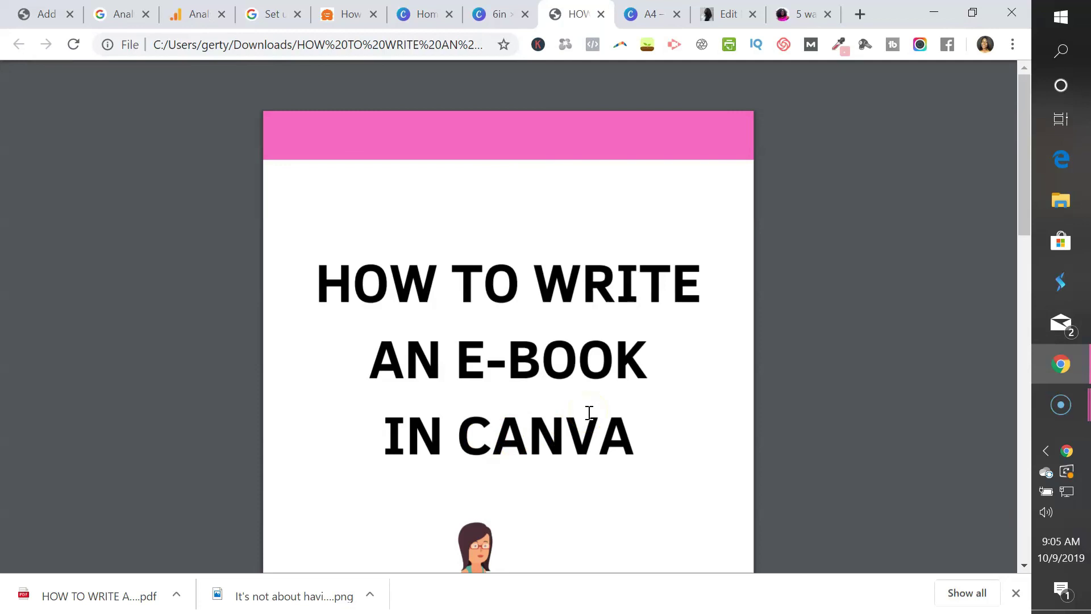
left_click(579, 423)
left_click(594, 453)
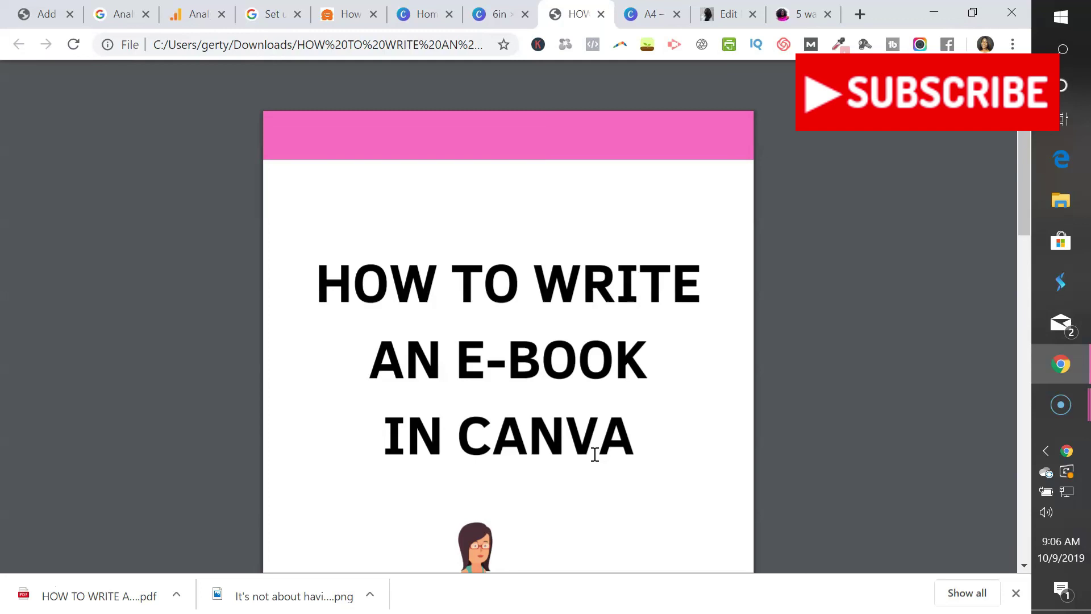
left_click(588, 436)
left_click(585, 443)
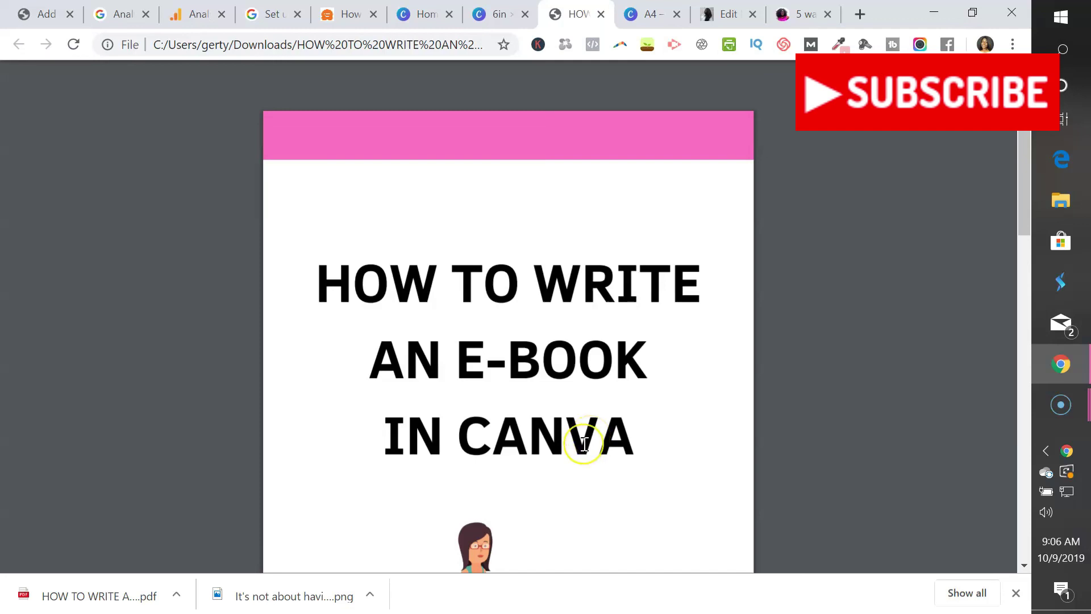